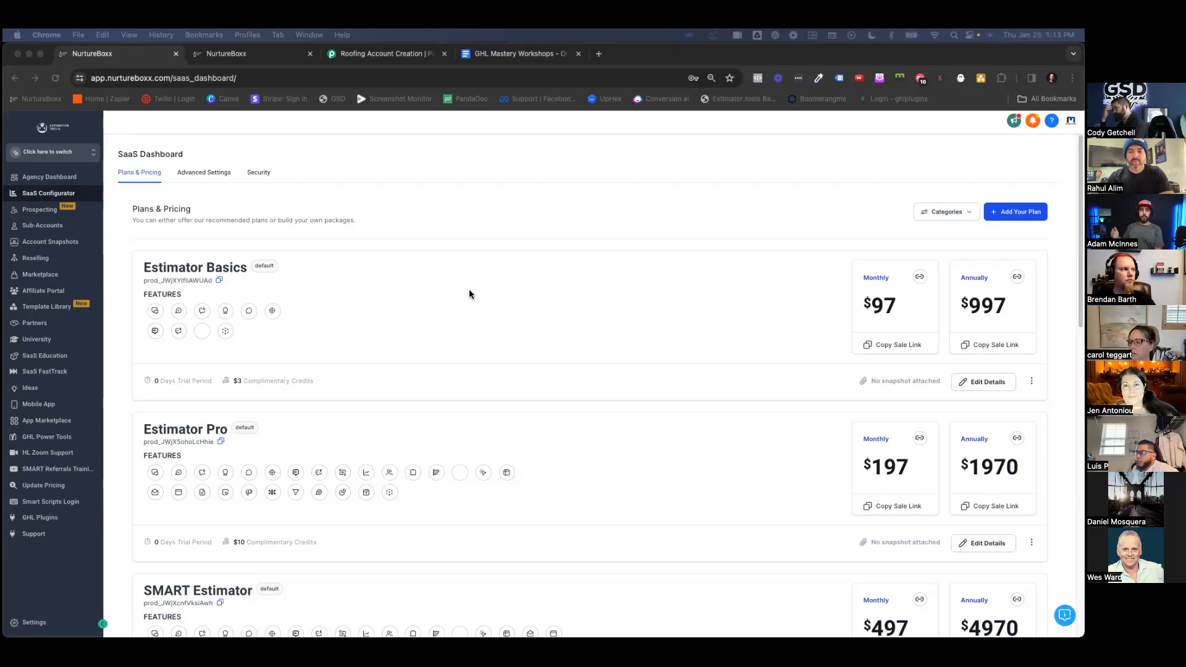
Open the Estimator Basics plan for editing and review its name and description.
click(980, 383)
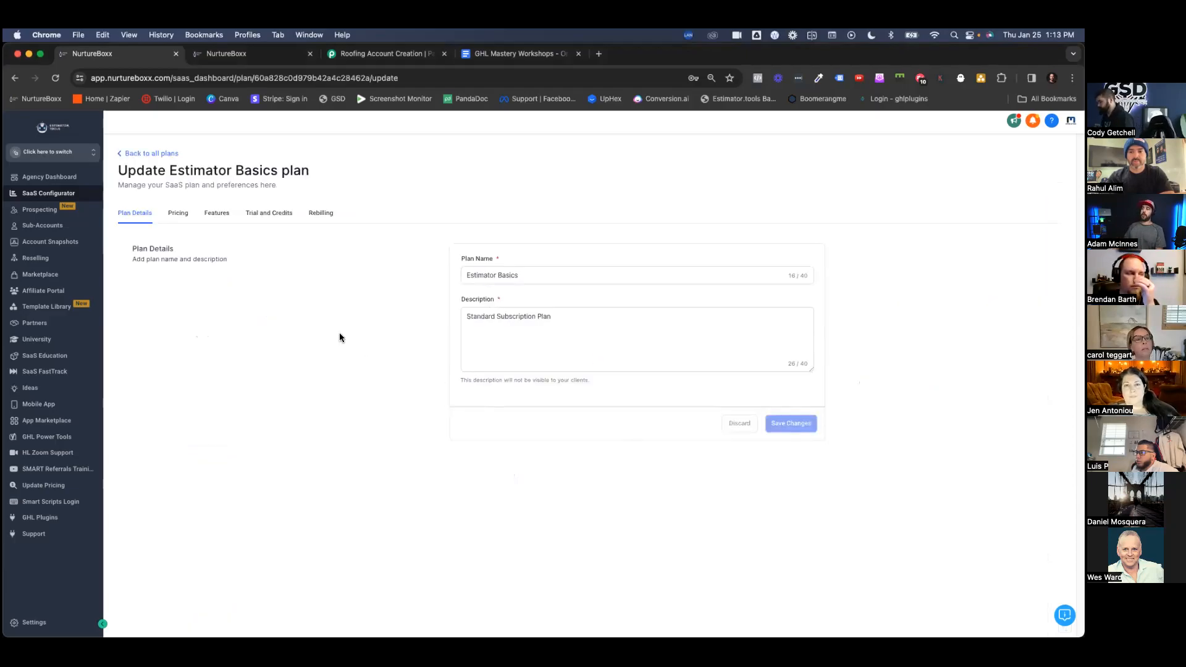
click(488, 276)
click(563, 320)
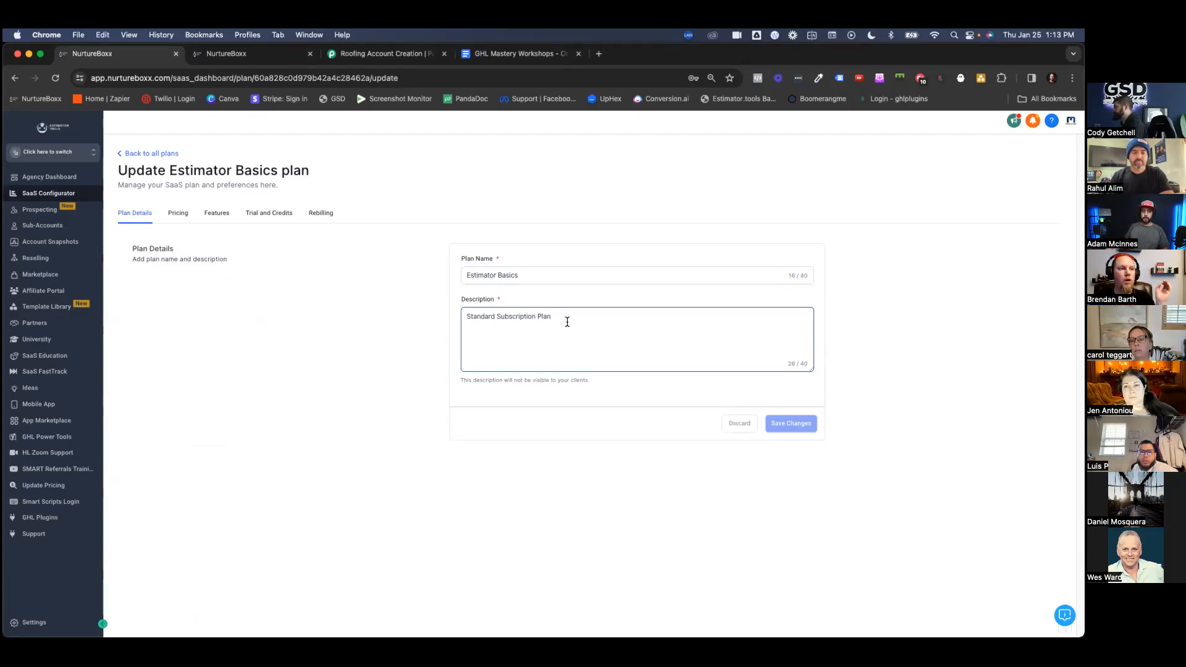
click(427, 334)
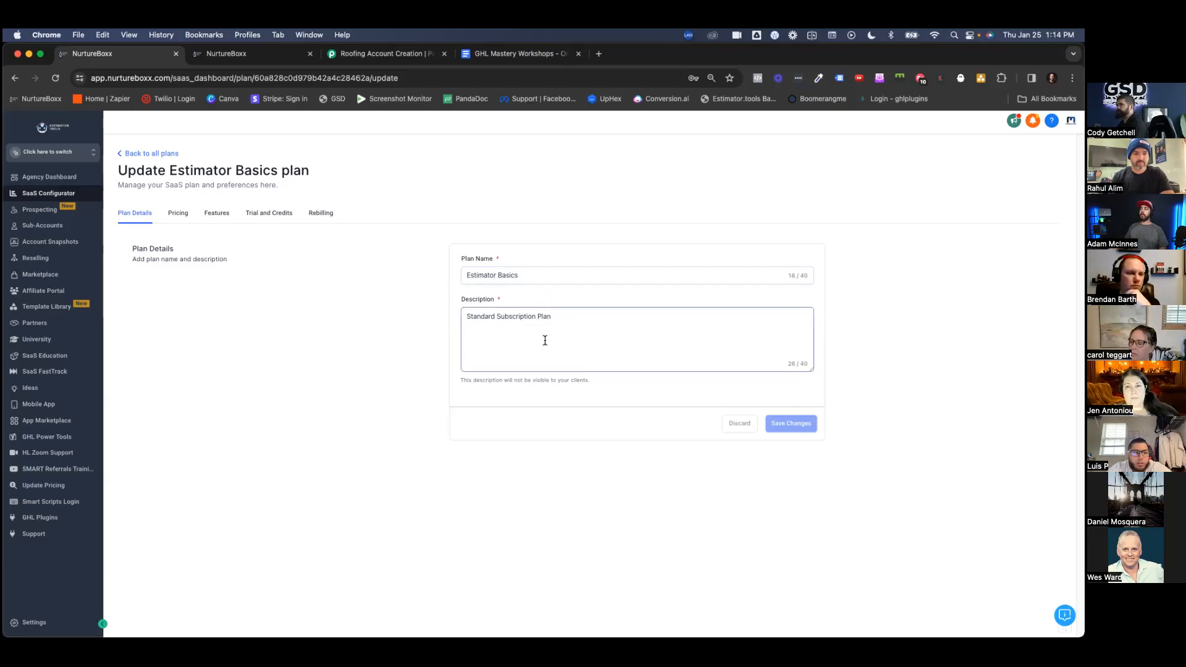
Try monthly prices of $12 and $197 in the Estimator Basics plan's pricing, and restore the price to $97.
click(178, 212)
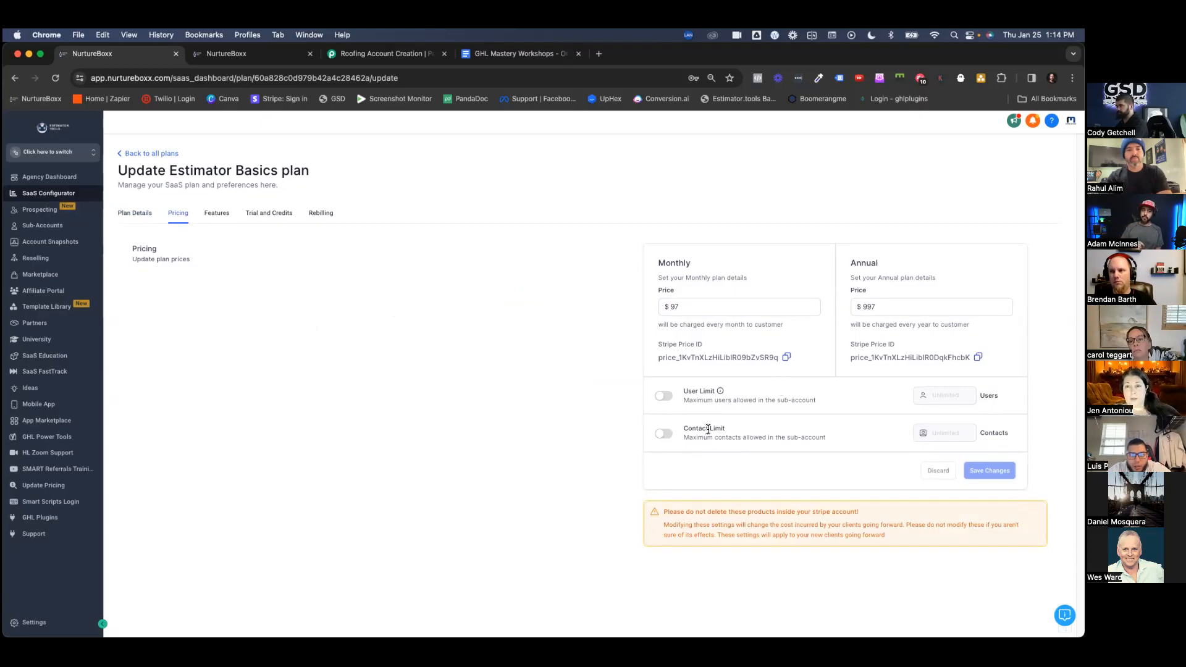
click(697, 312)
drag(697, 312, 664, 305)
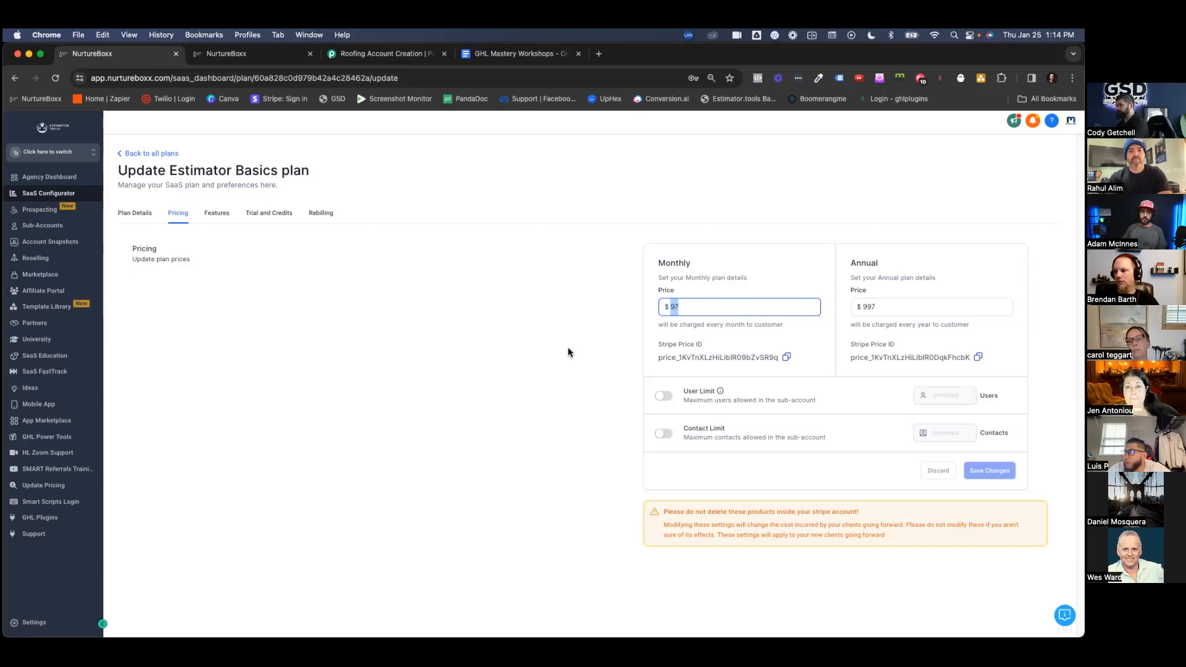
text(12)
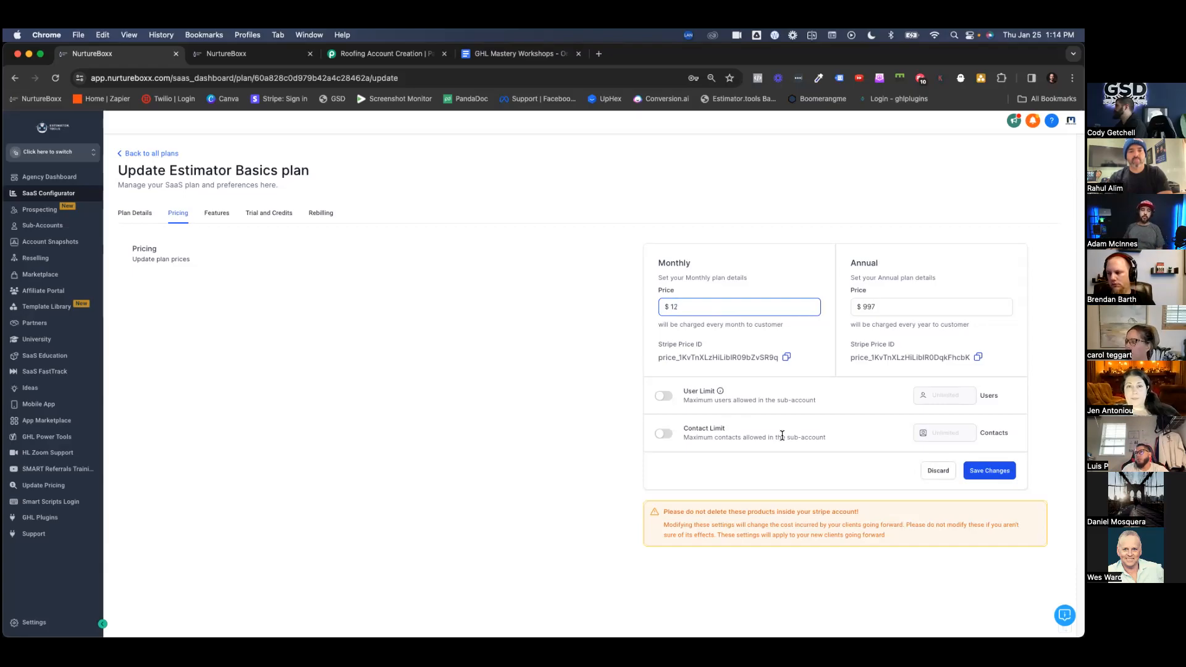
key(BackSpace)
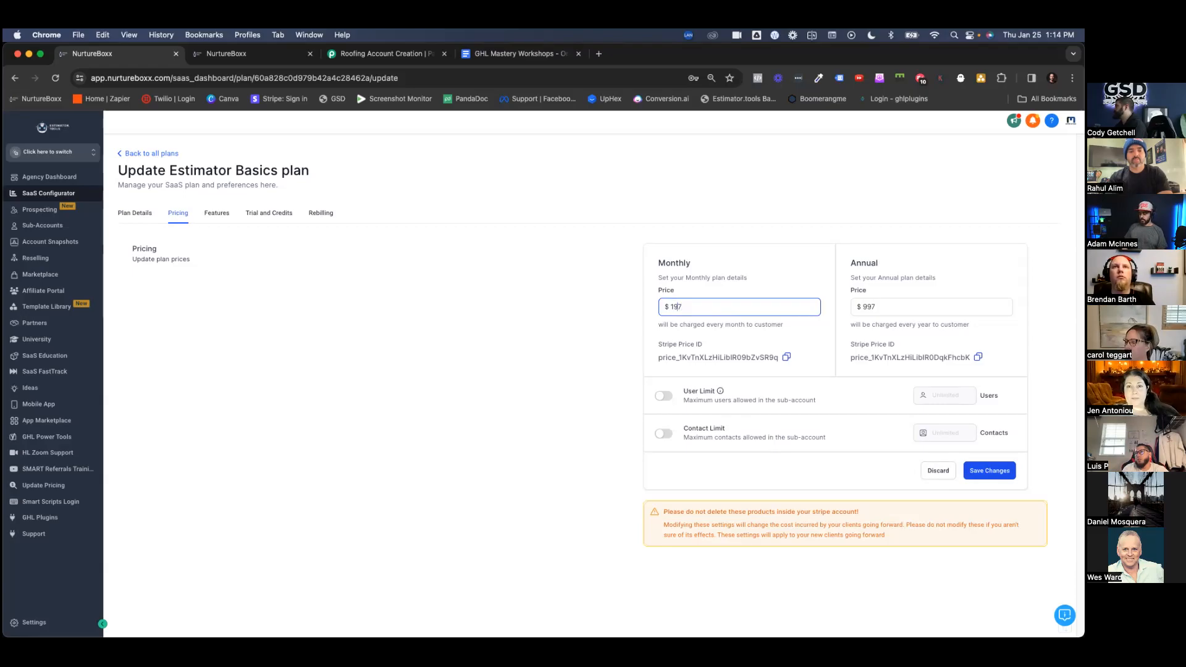
key(BackSpace)
click(627, 407)
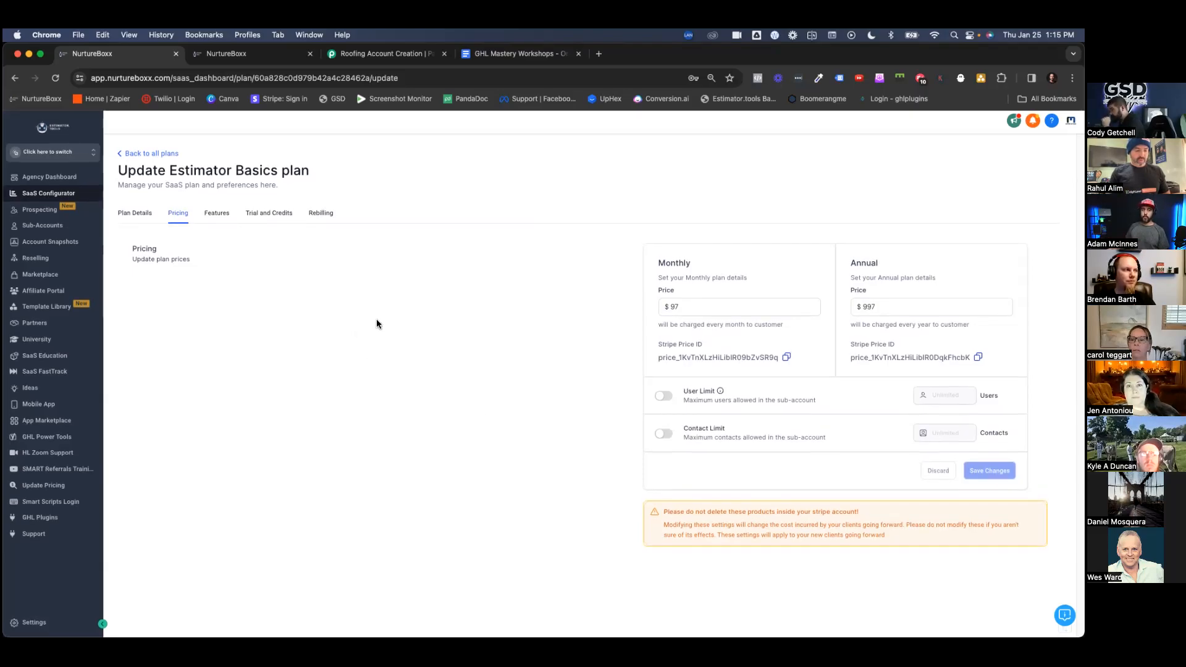
Review the full list of features that can be enabled for the Estimator Basics plan.
click(216, 214)
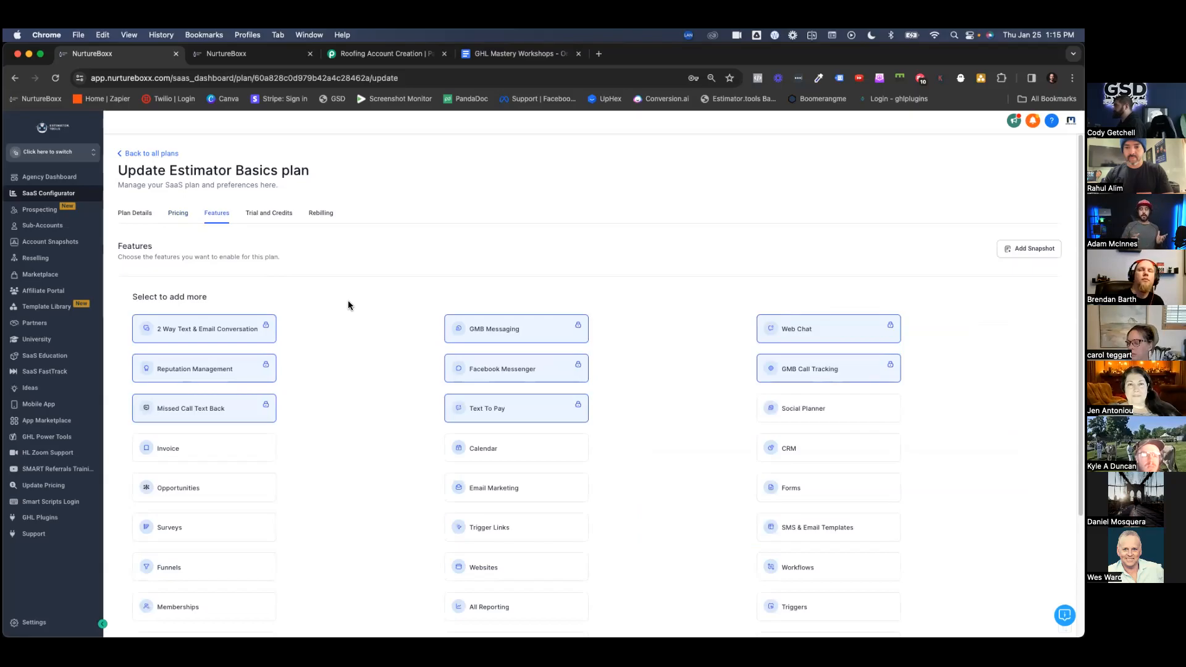
scroll(356, 340, down, 3)
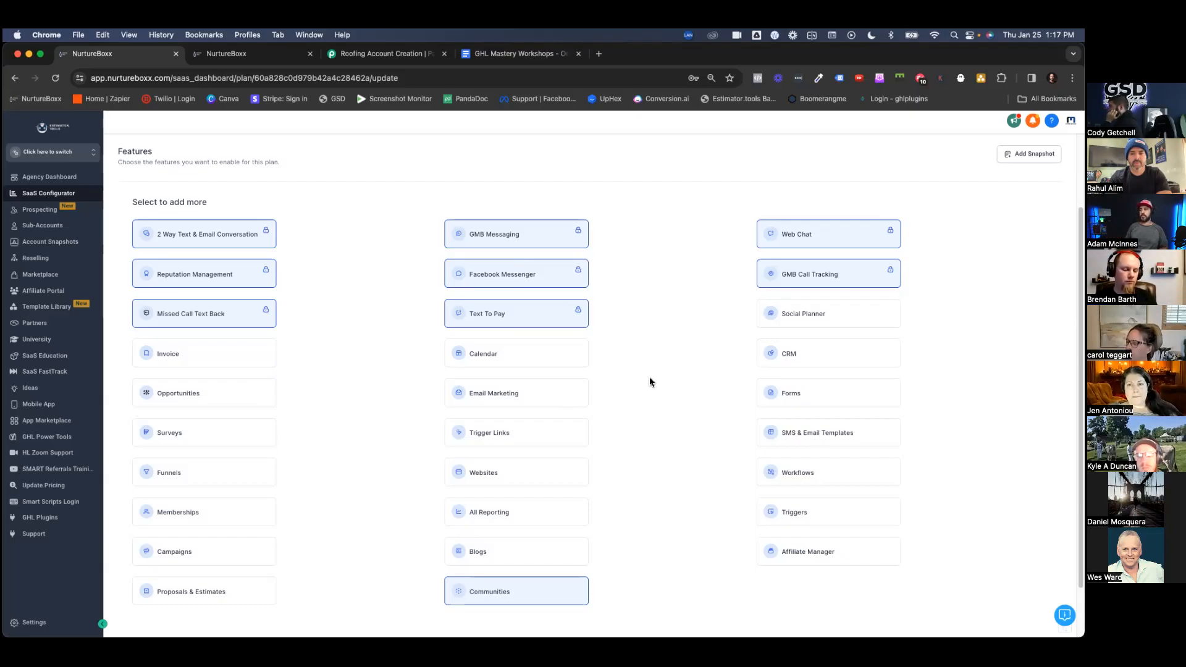
scroll(650, 382, up, 3)
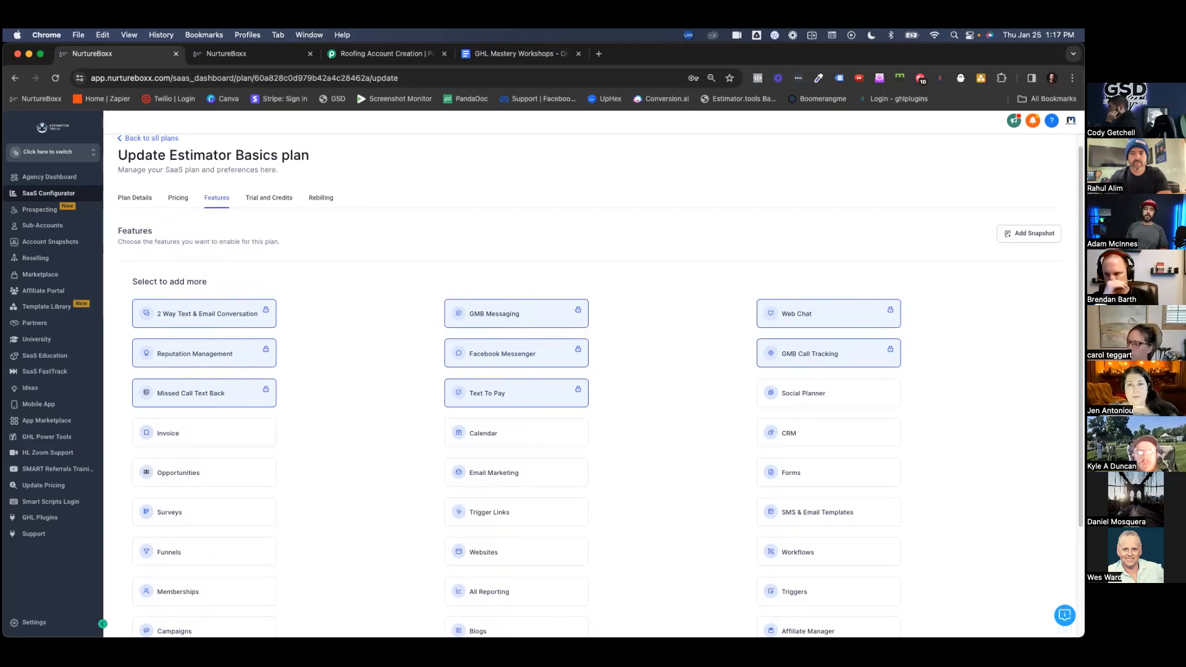
scroll(636, 256, down, 3)
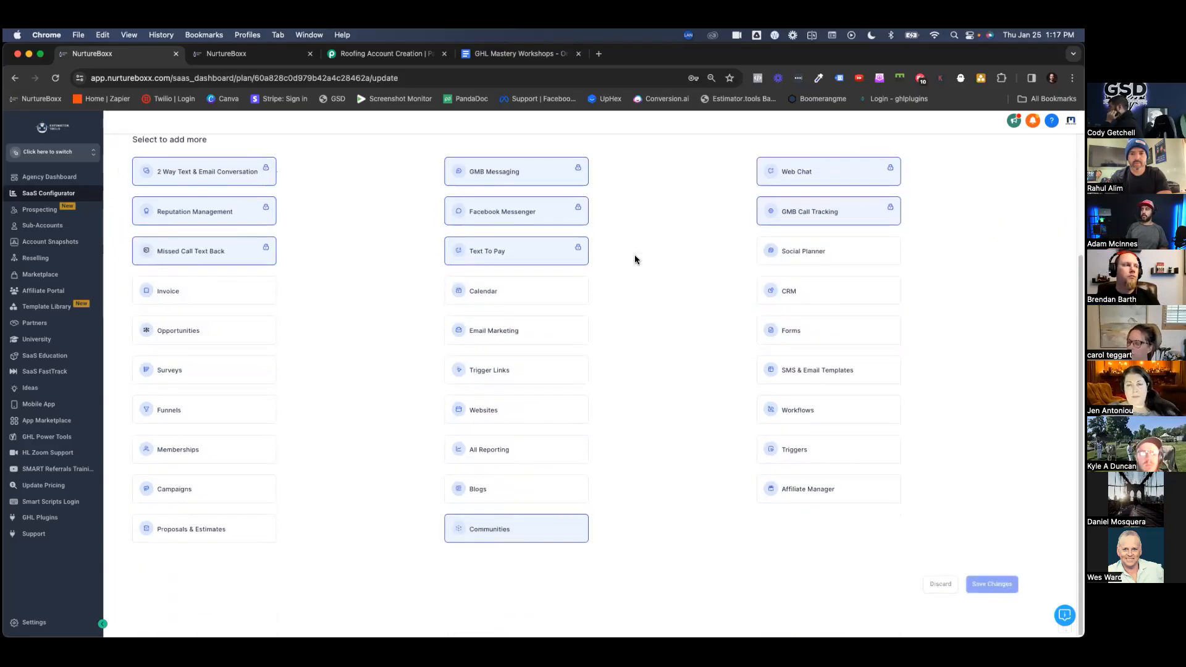
scroll(635, 259, up, 4)
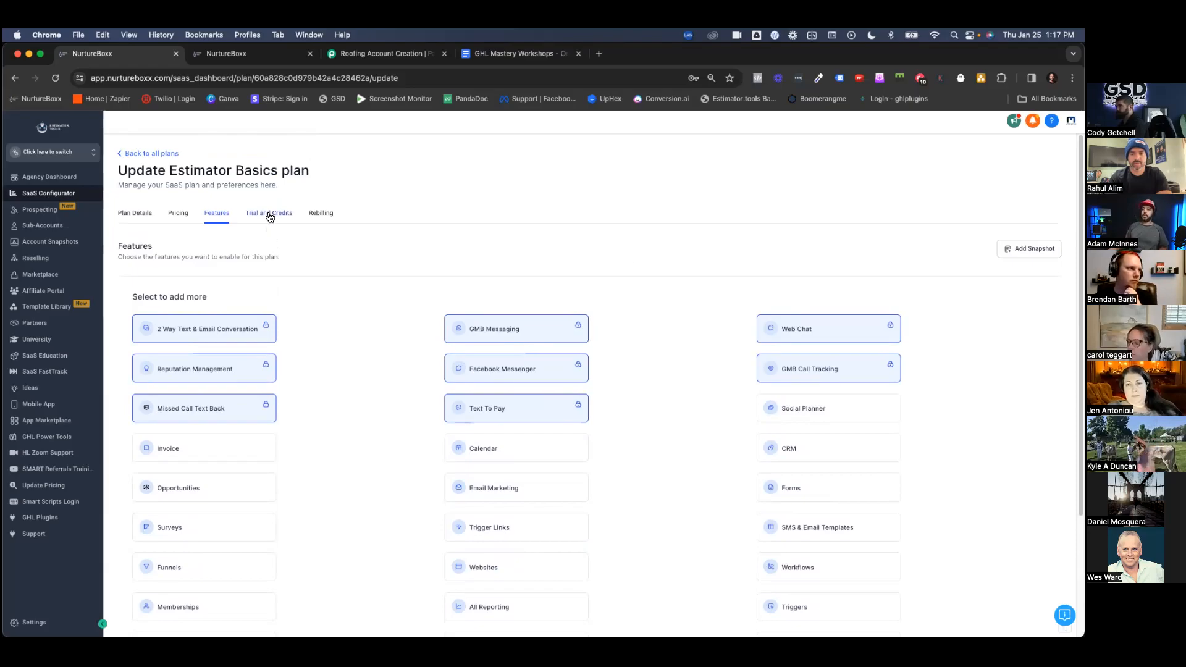
Review the plan's trial and credit settings and its Phone System and LC Email Verification rebilling, and return to all plans.
click(270, 213)
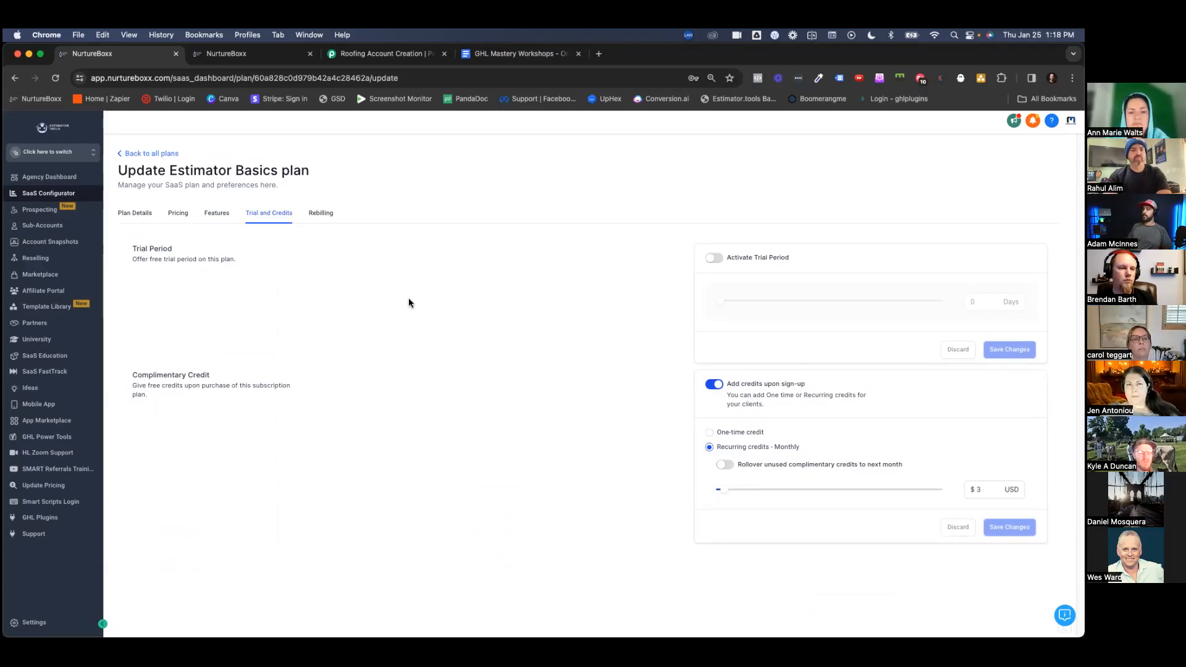
click(321, 214)
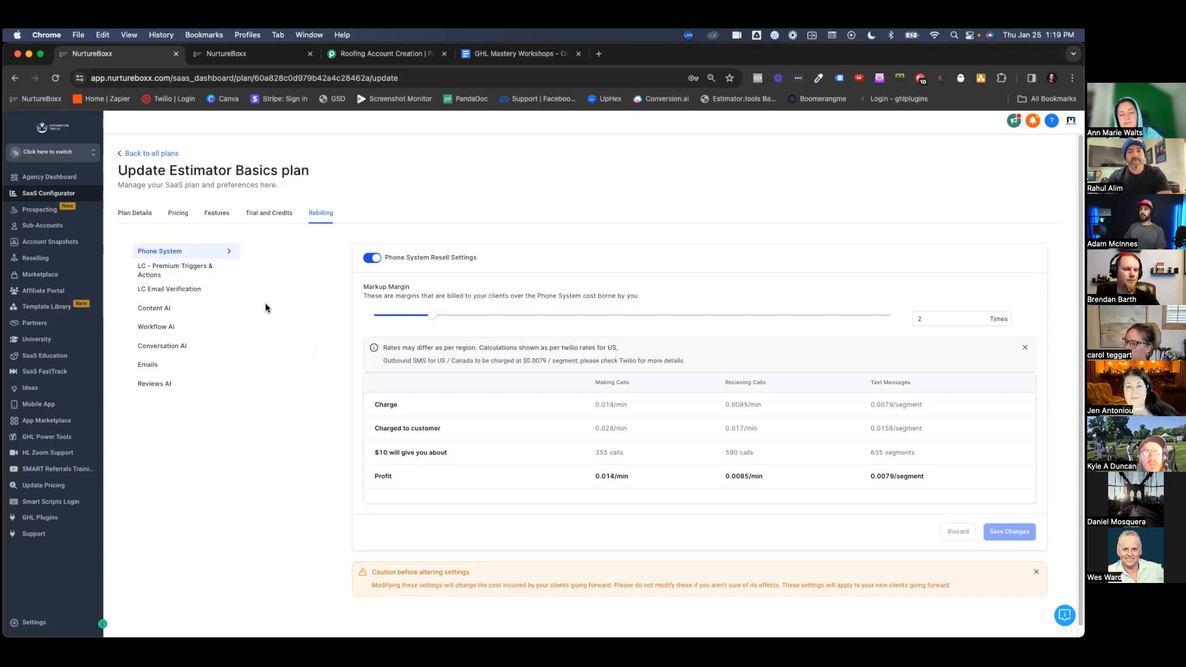
click(169, 290)
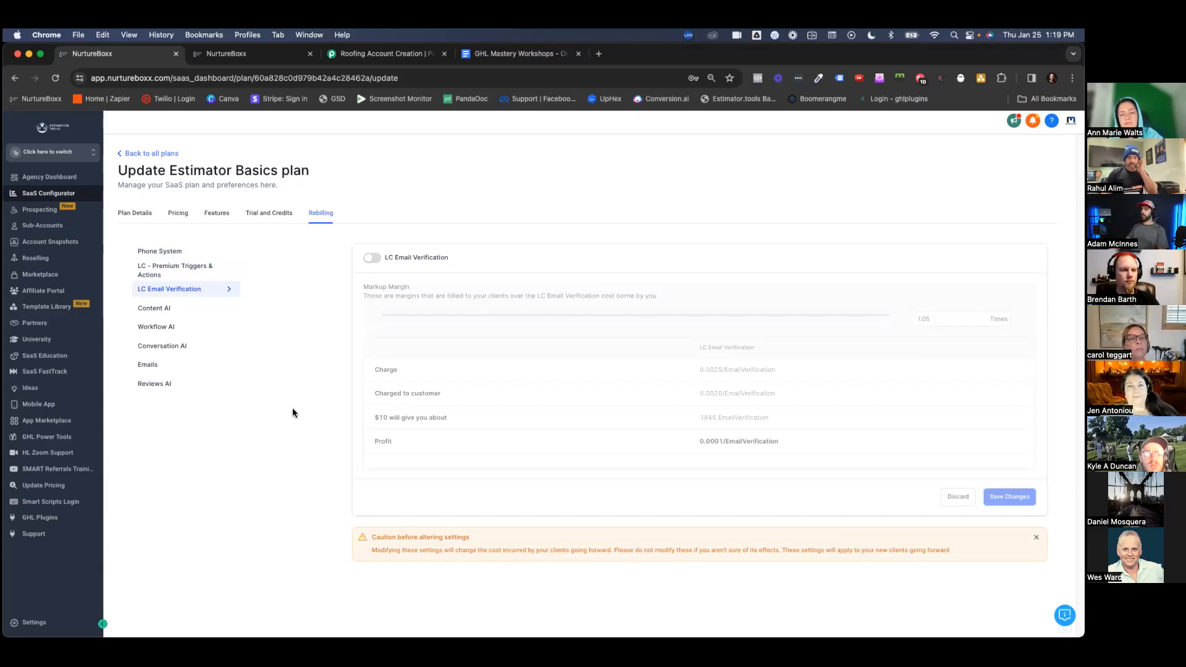
click(140, 214)
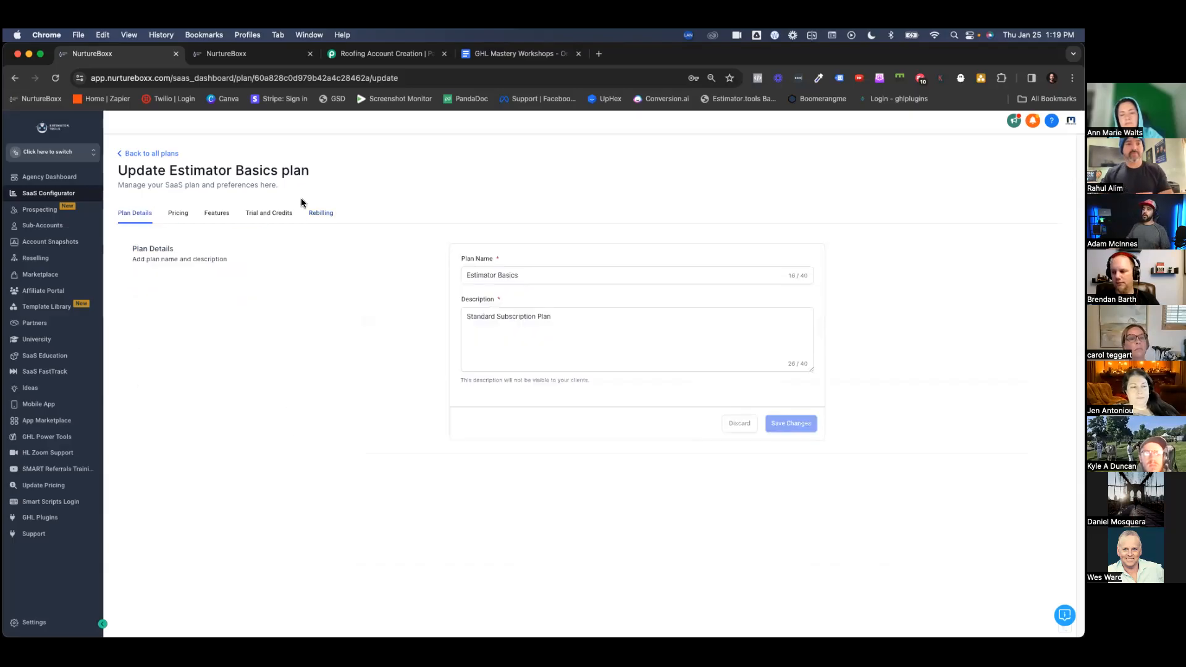
click(151, 154)
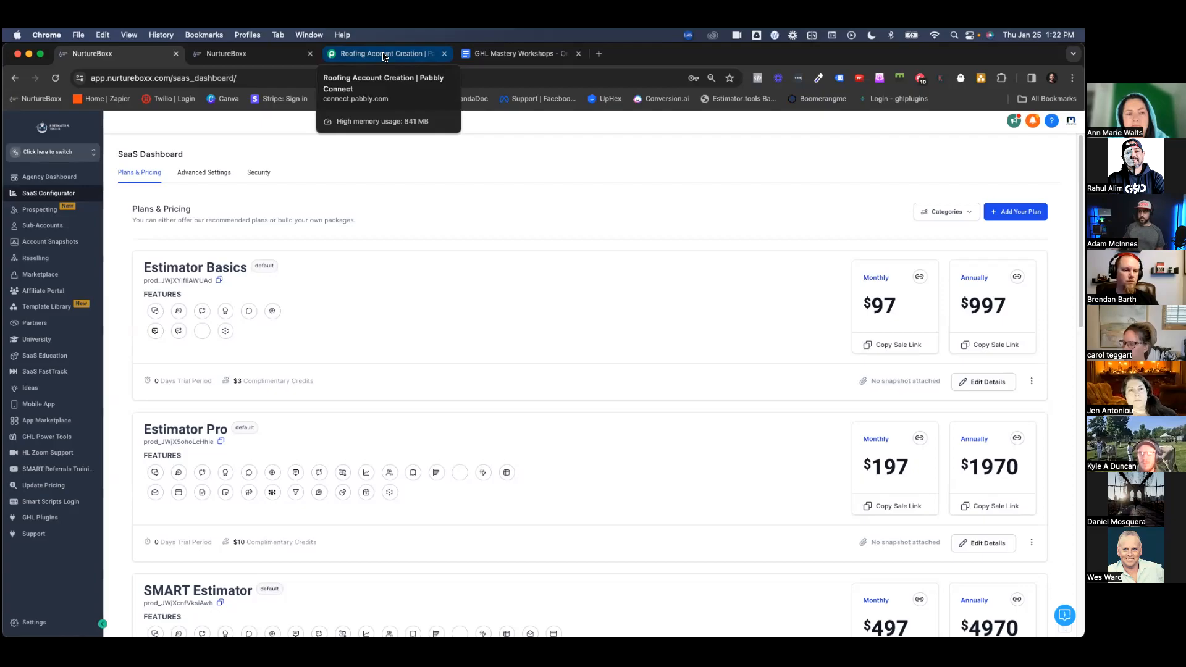
Switch to the Roofing Account Creation workflow in Pabbly Connect and examine the settings of its Capture Webhook trigger.
click(382, 57)
scroll(357, 216, up, 10)
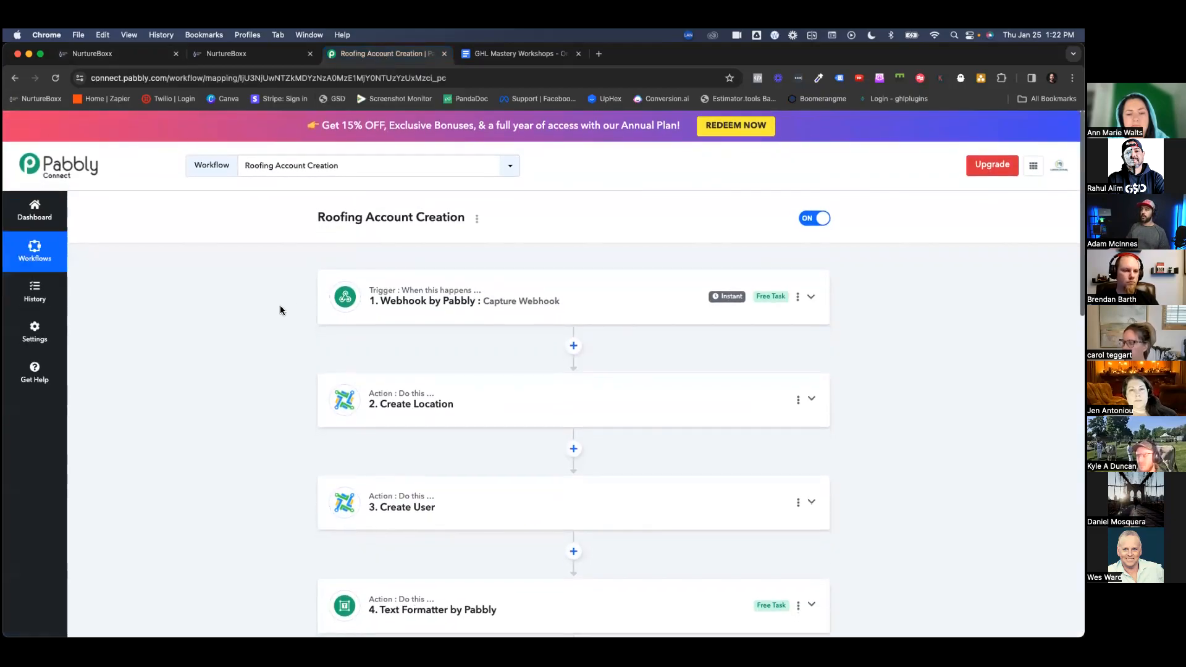
click(518, 306)
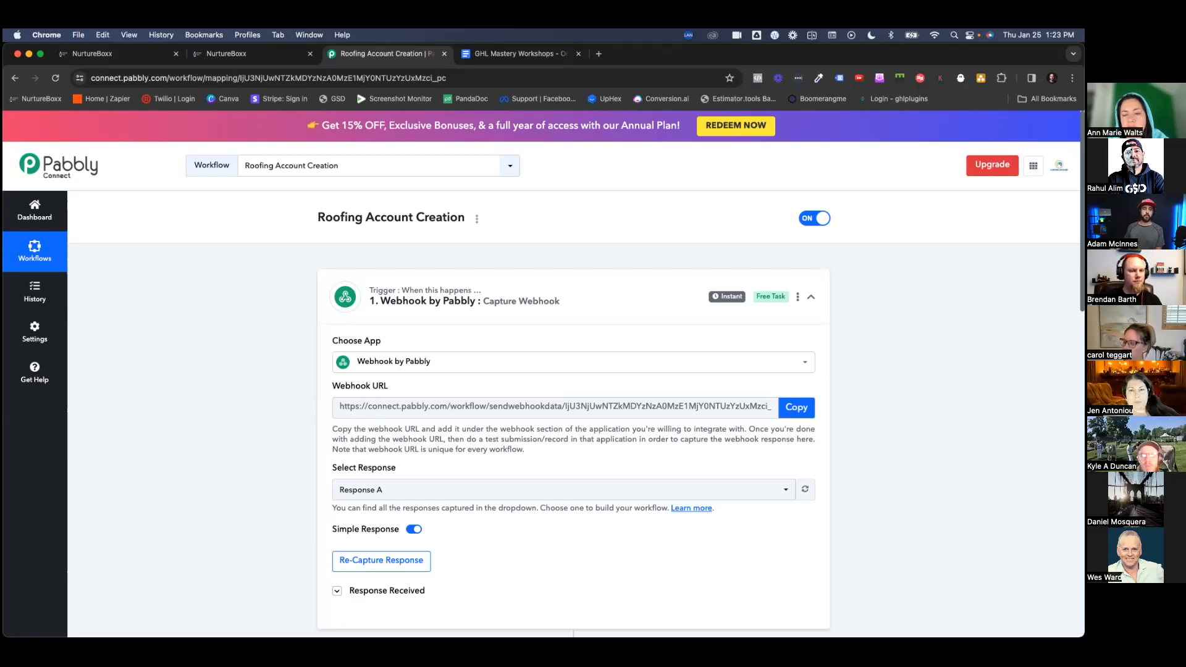
scroll(398, 337, down, 1)
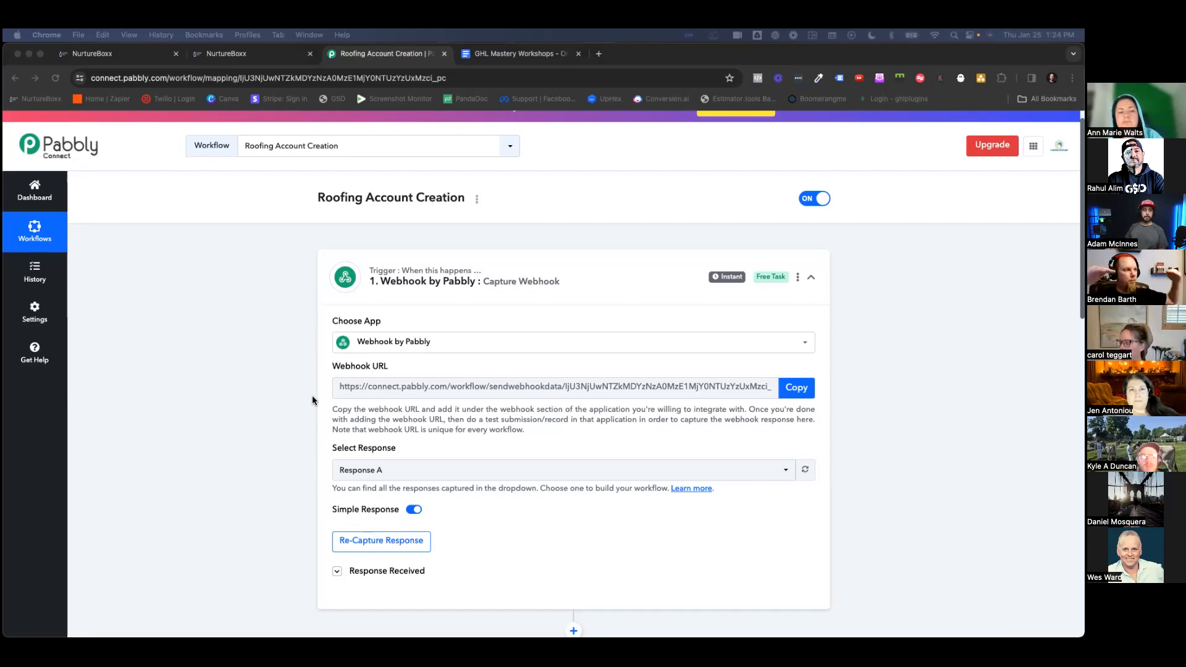
scroll(312, 397, down, 1)
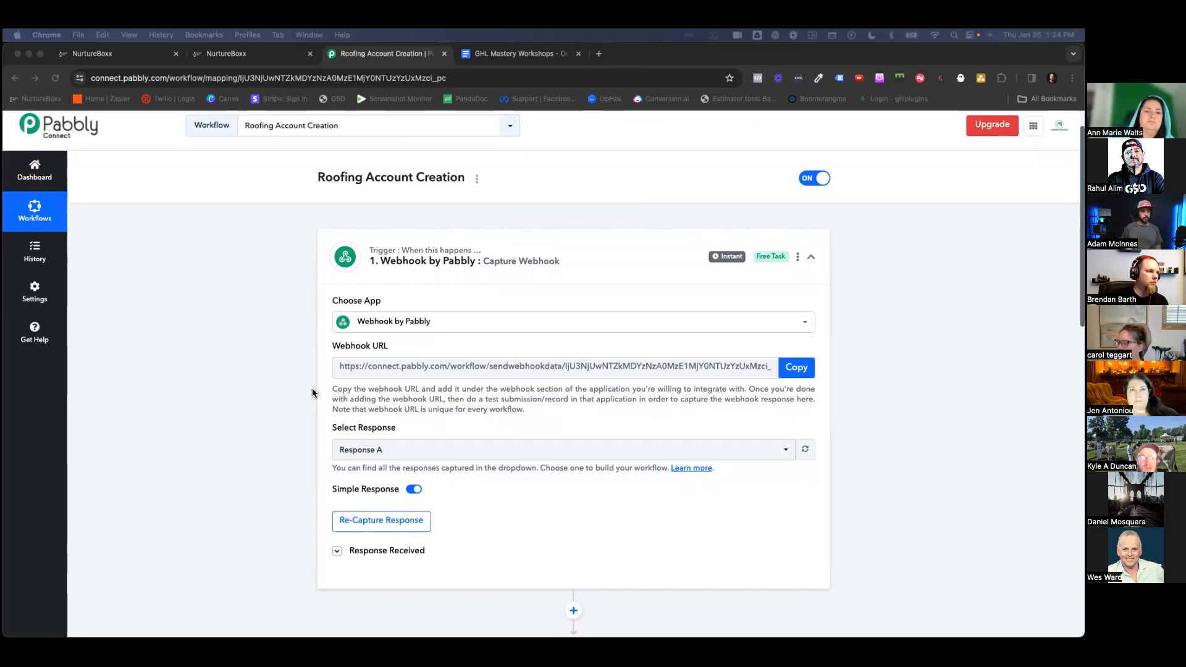
scroll(313, 393, down, 2)
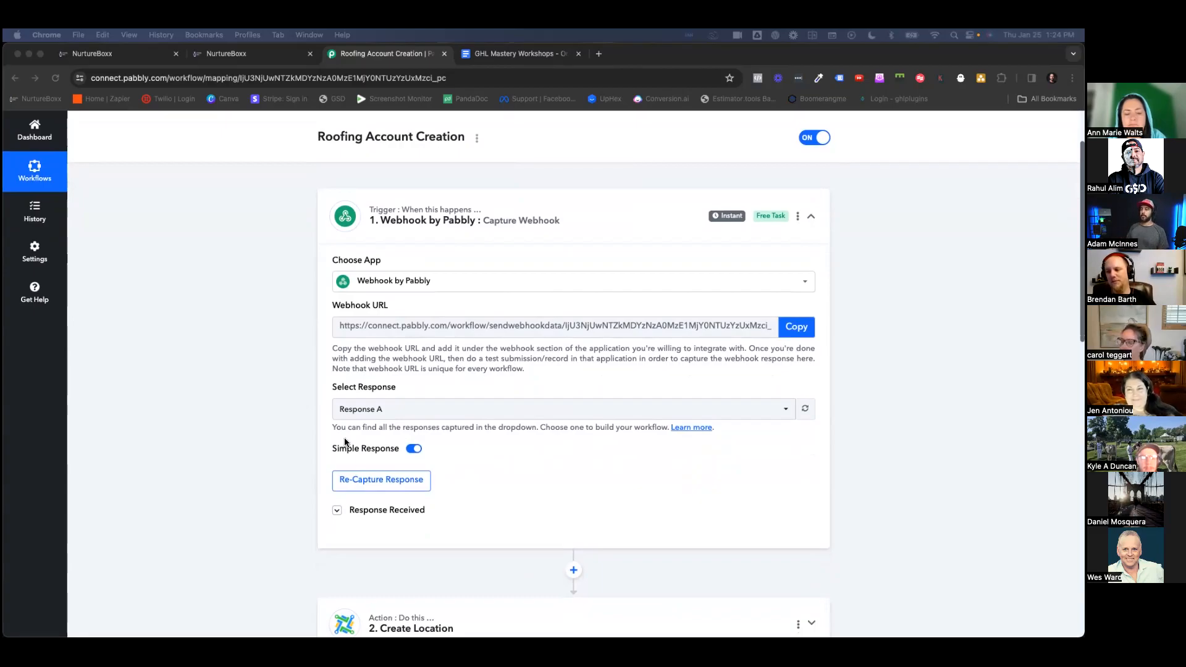
Expand the webhook trigger's received response and look through all of its captured fields to the end.
click(337, 510)
click(337, 510)
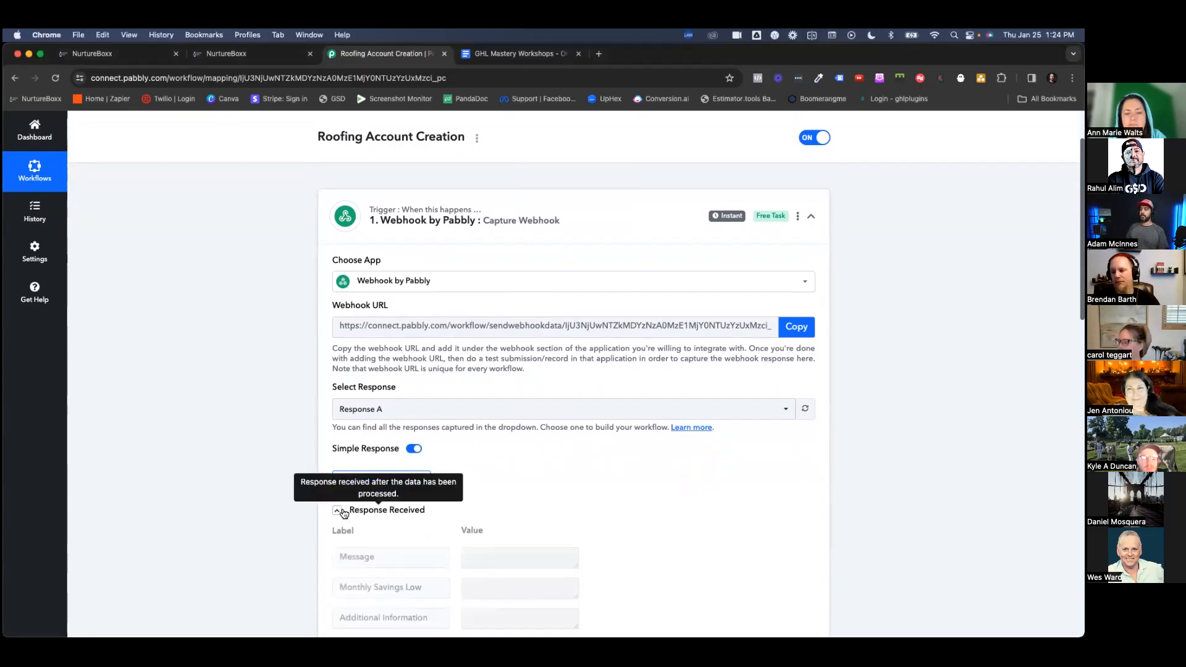
scroll(553, 520, down, 5)
scroll(593, 487, down, 15)
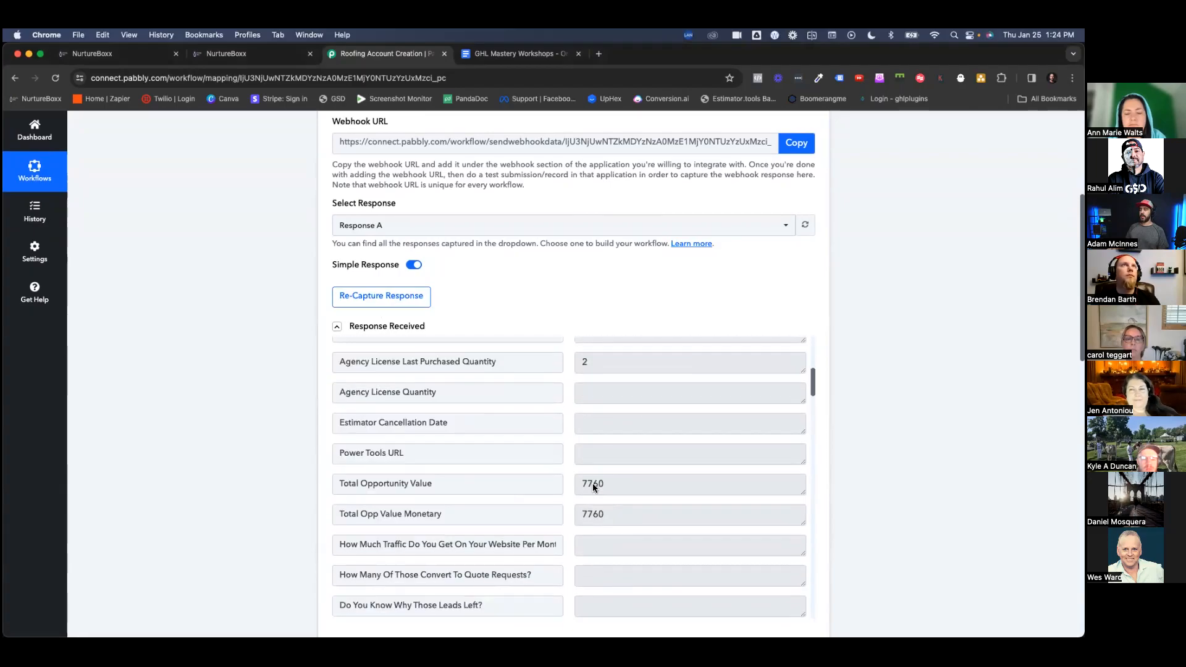
scroll(622, 466, down, 20)
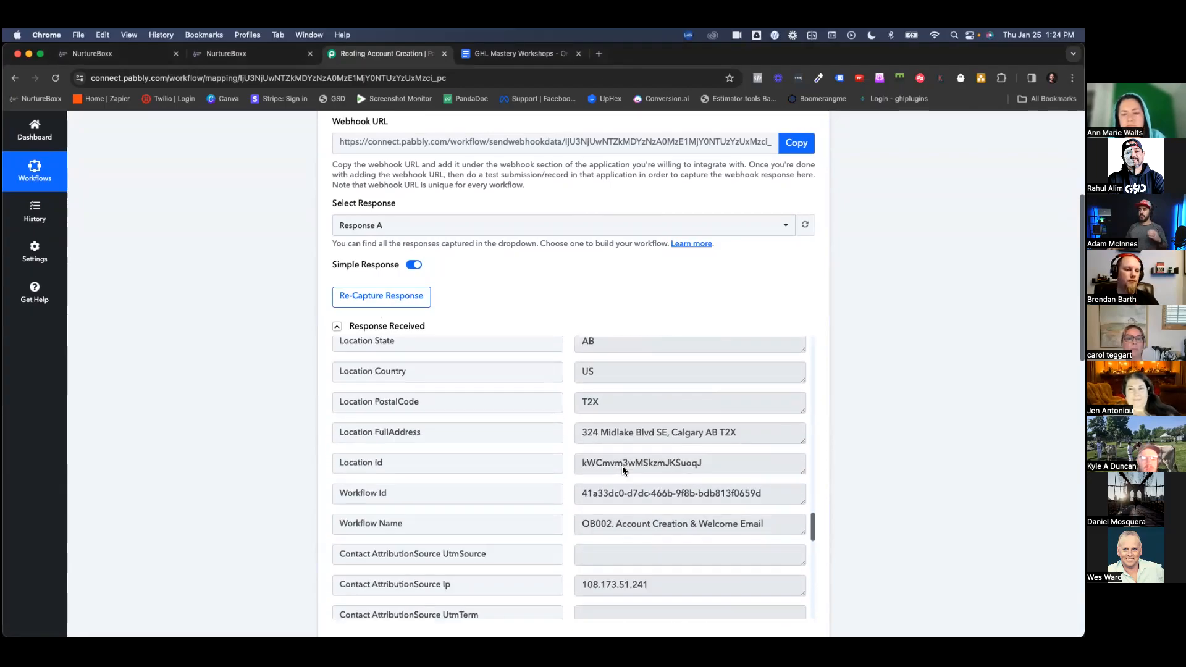
scroll(622, 469, down, 6)
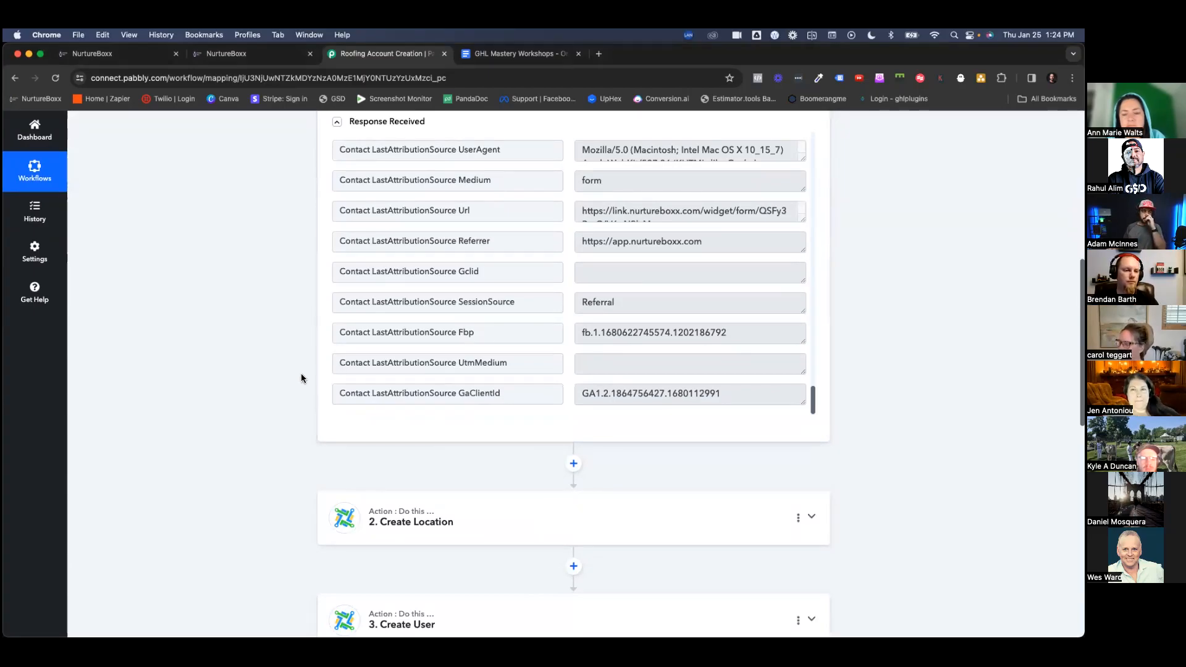
scroll(302, 374, down, 1)
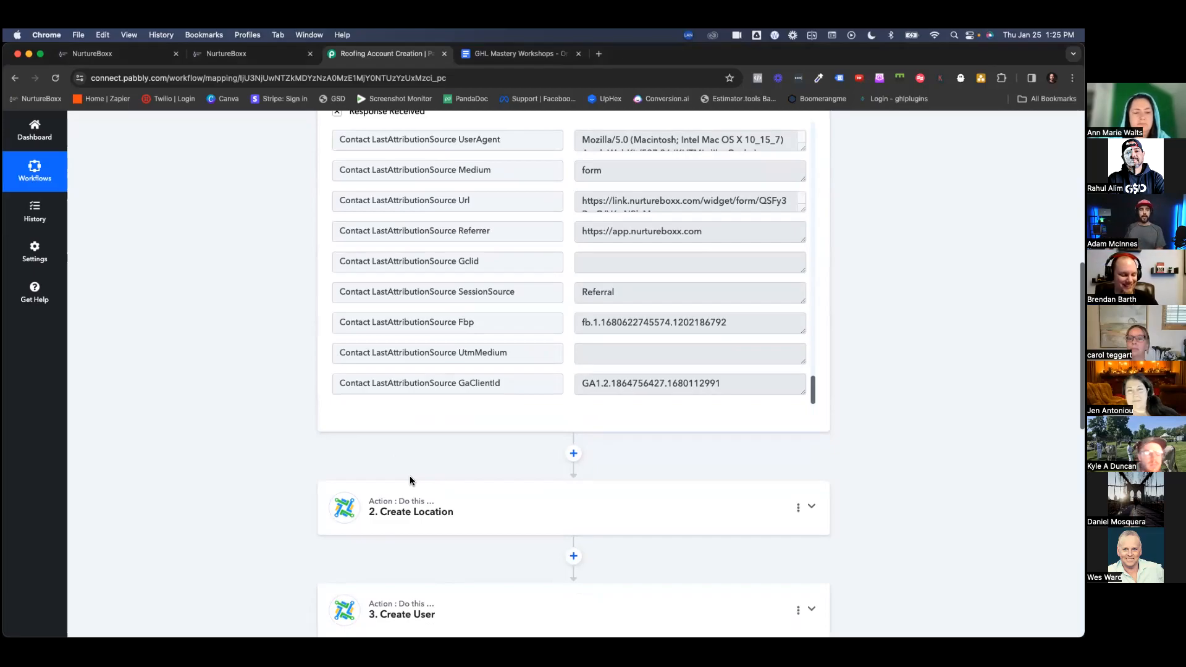
Expand the Create Location action and examine its LeadConnector V1 connection and mapped business and address fields.
click(453, 506)
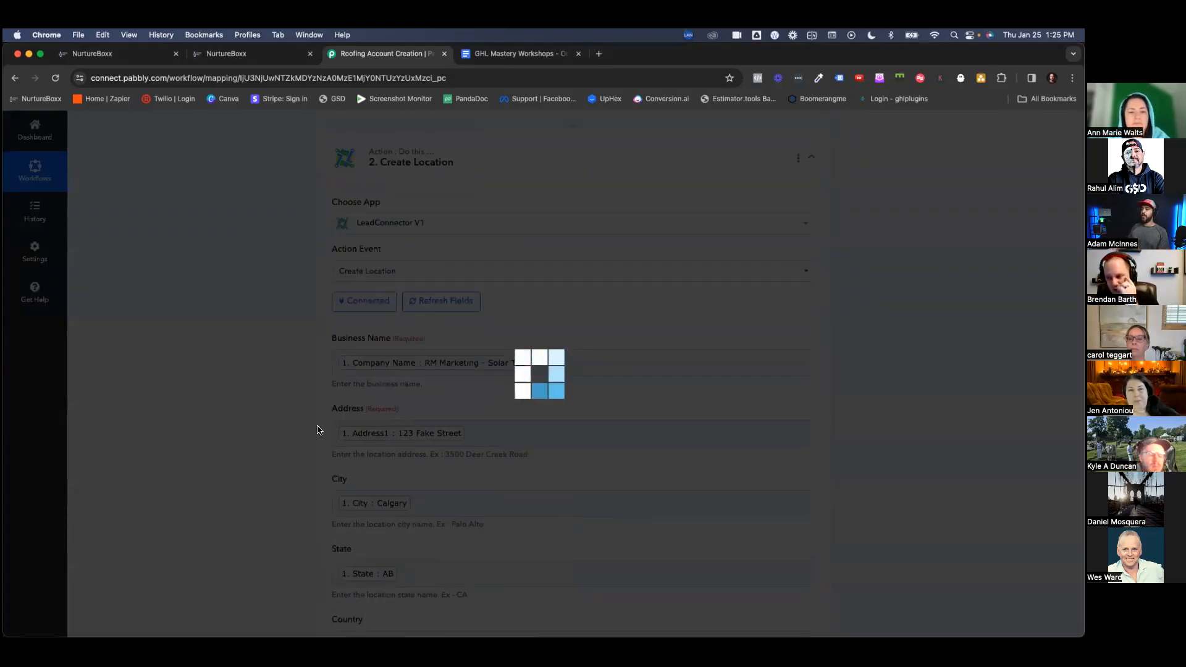
scroll(317, 430, down, 1)
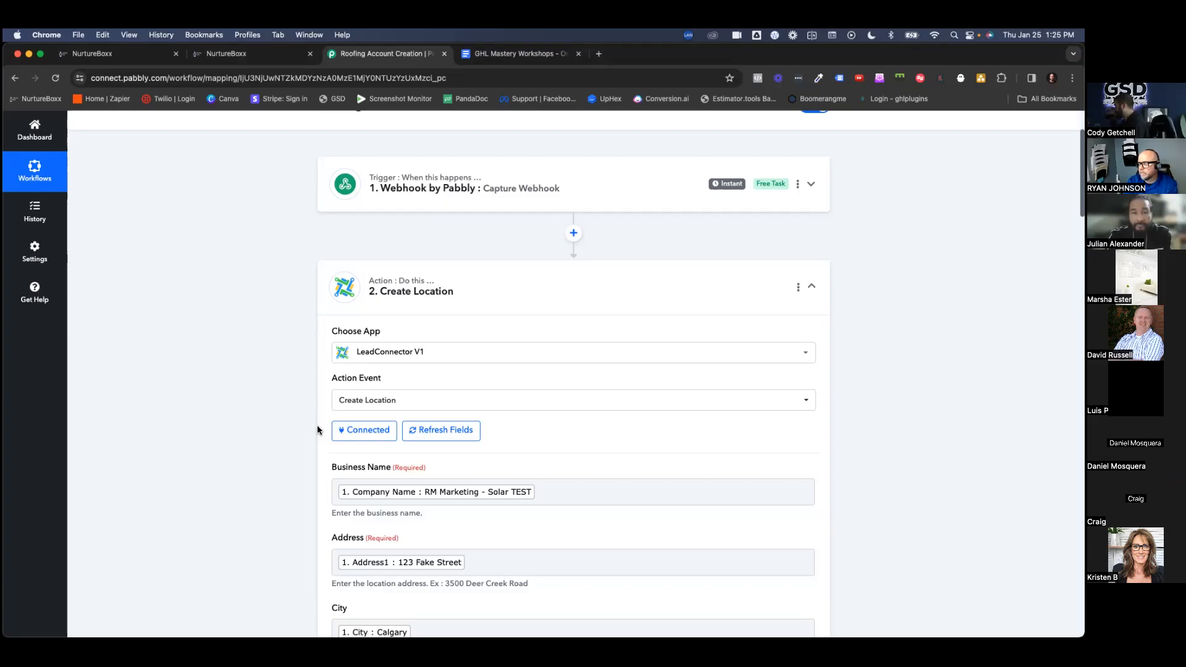
scroll(318, 431, down, 2)
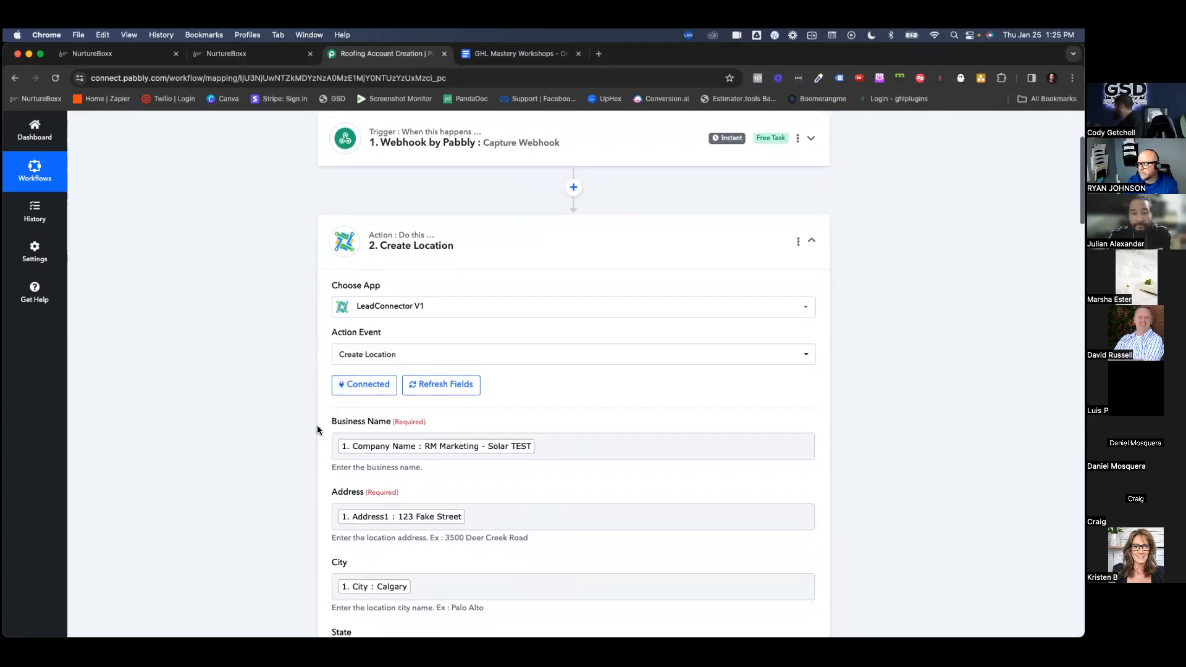
scroll(317, 431, down, 1)
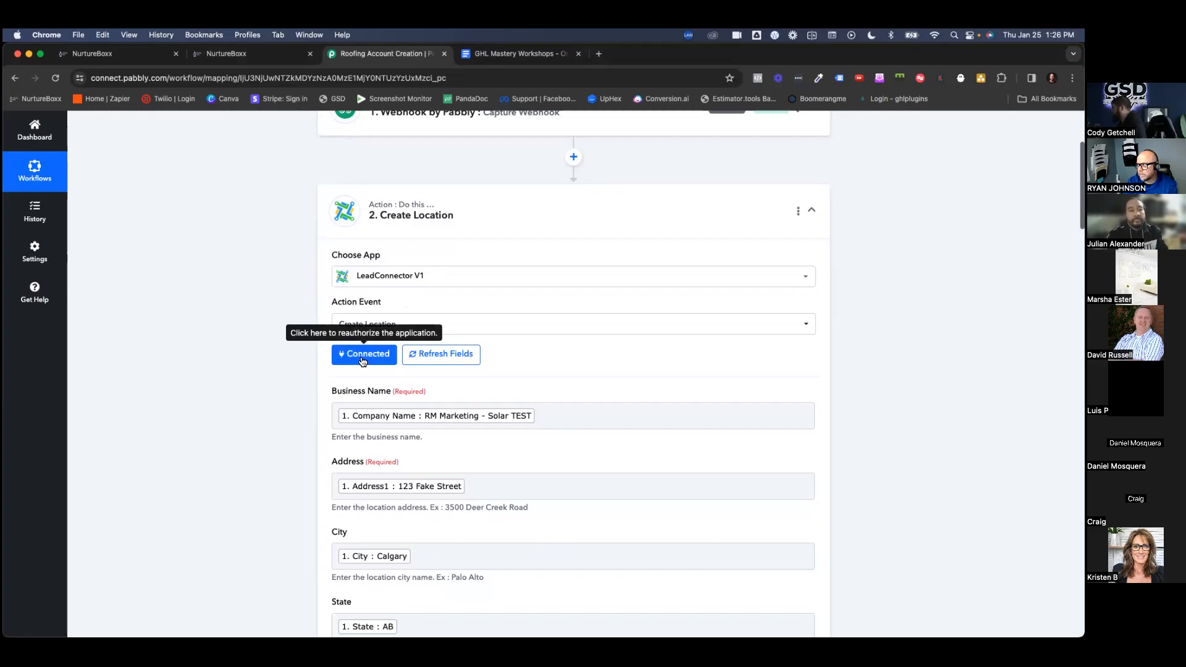
Switch back to the NurtureBoxx SaaS dashboard and open the API Keys page in the agency settings.
click(259, 59)
click(131, 58)
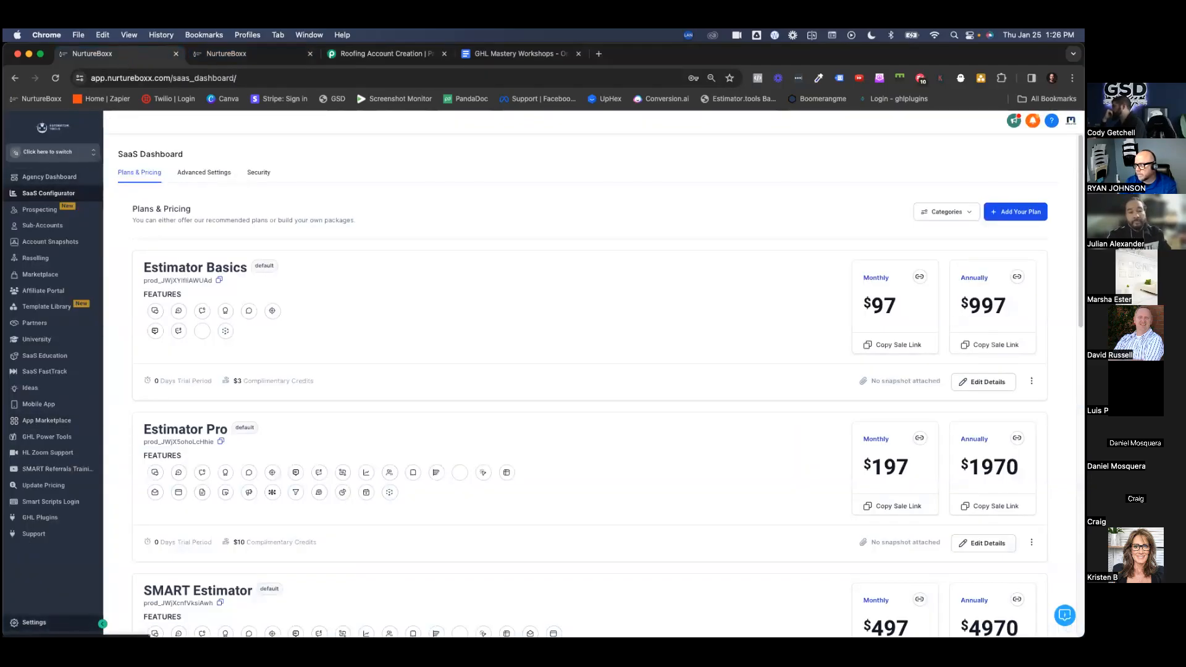
click(31, 622)
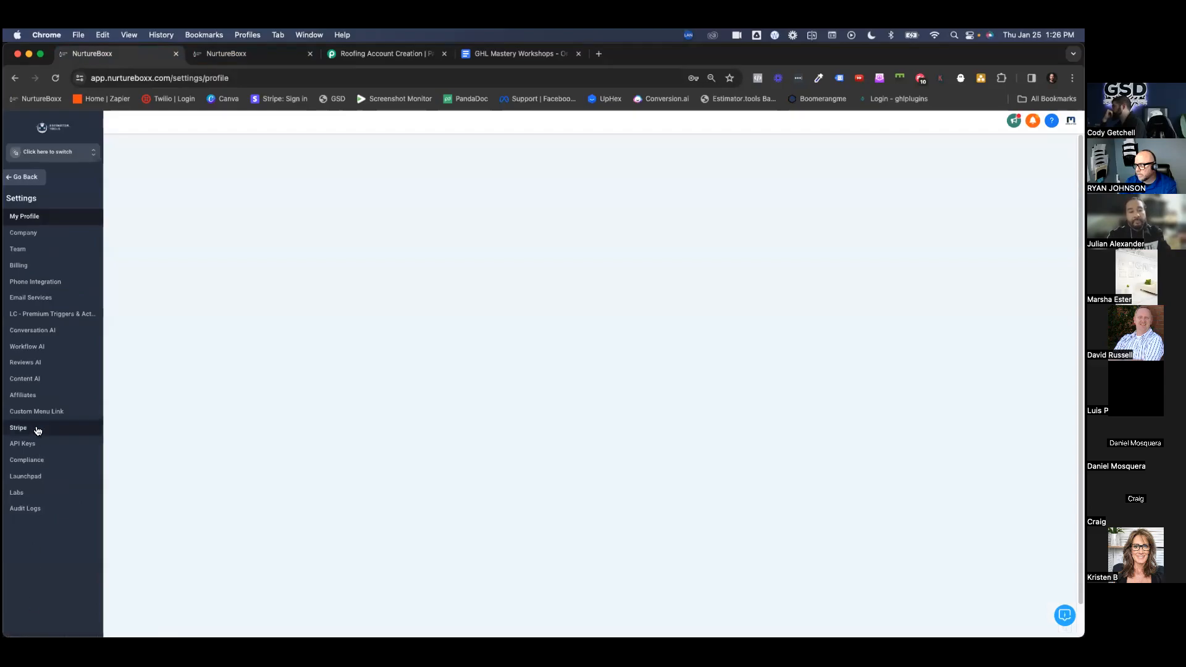
click(25, 443)
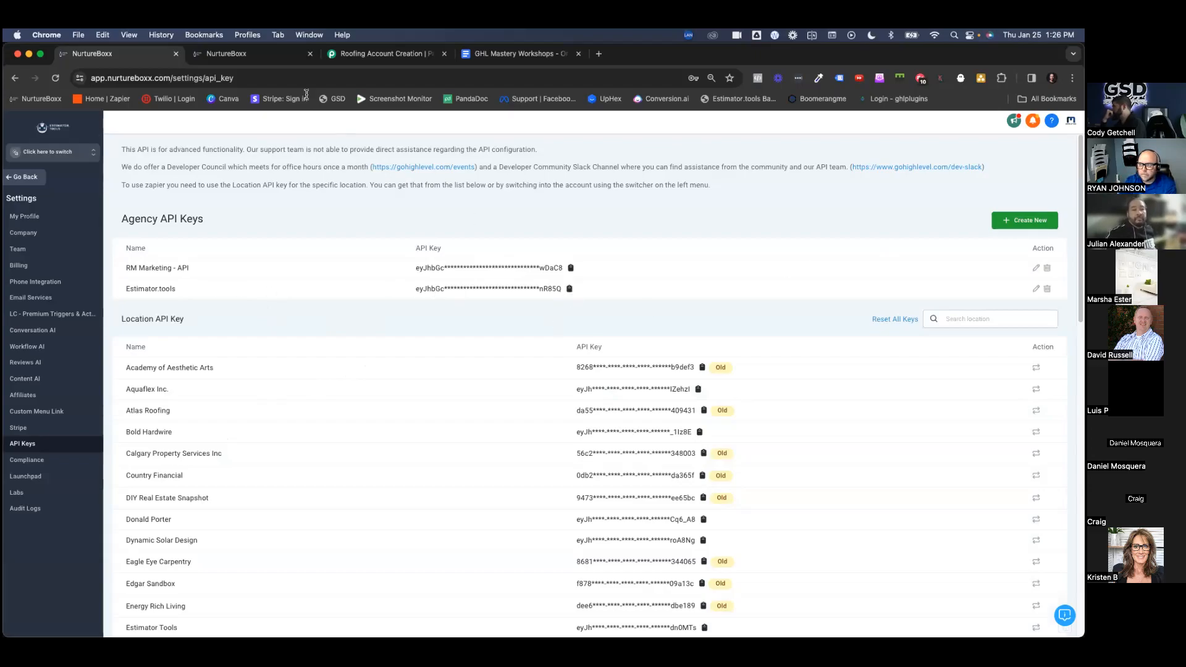
Switch to the Pabbly Connect workflow, examine the LeadConnector V1 new-connection form with its name and token fields, and close it without saving.
click(373, 60)
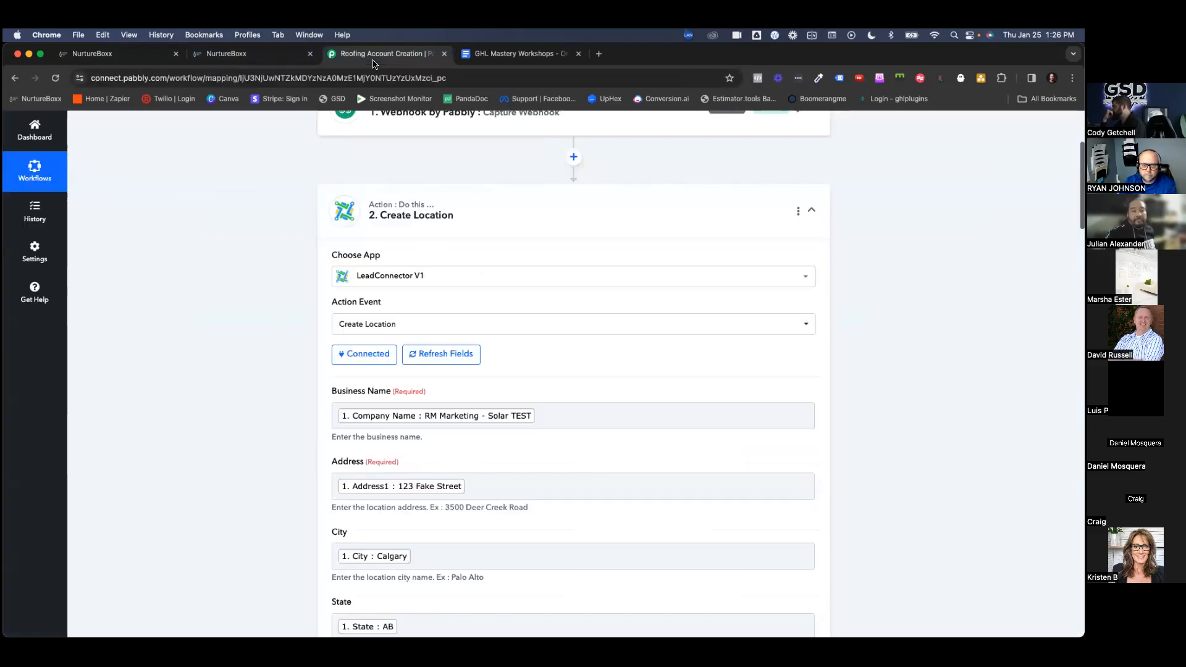
click(365, 353)
click(546, 223)
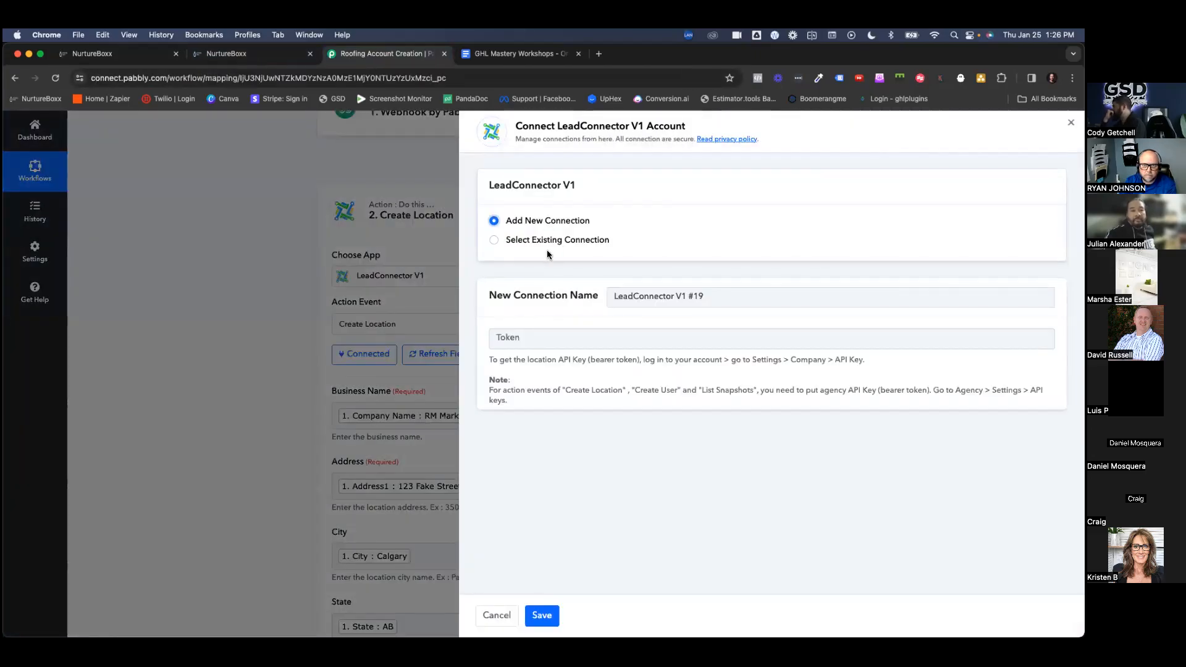
click(560, 338)
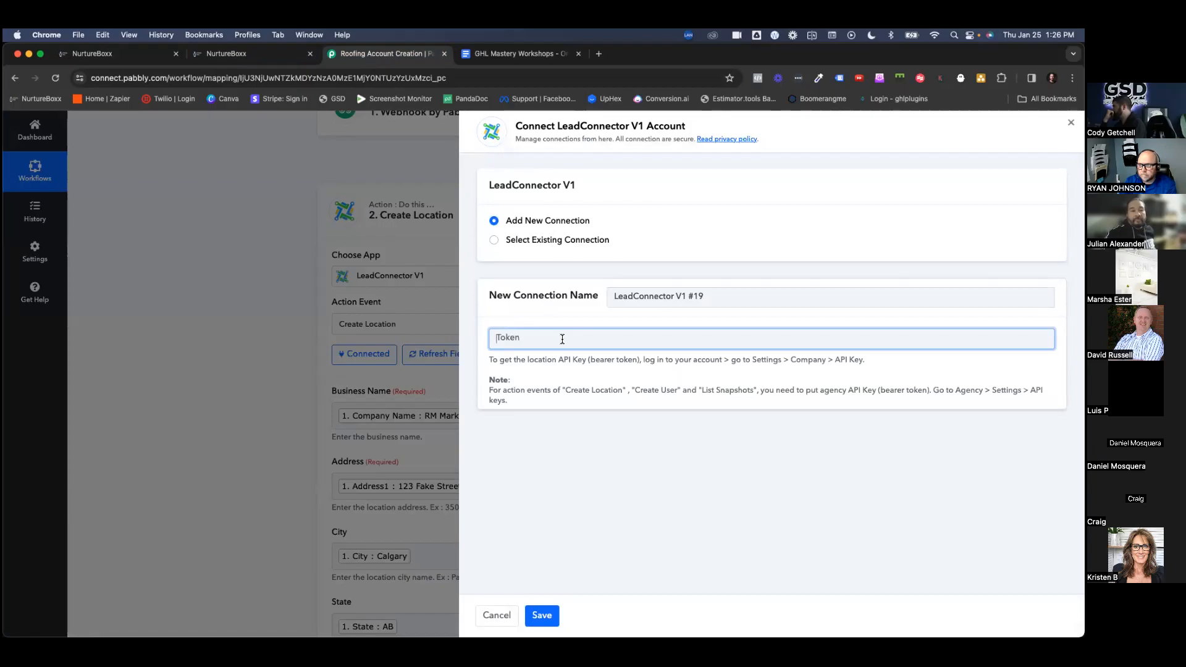
drag(705, 297, 616, 296)
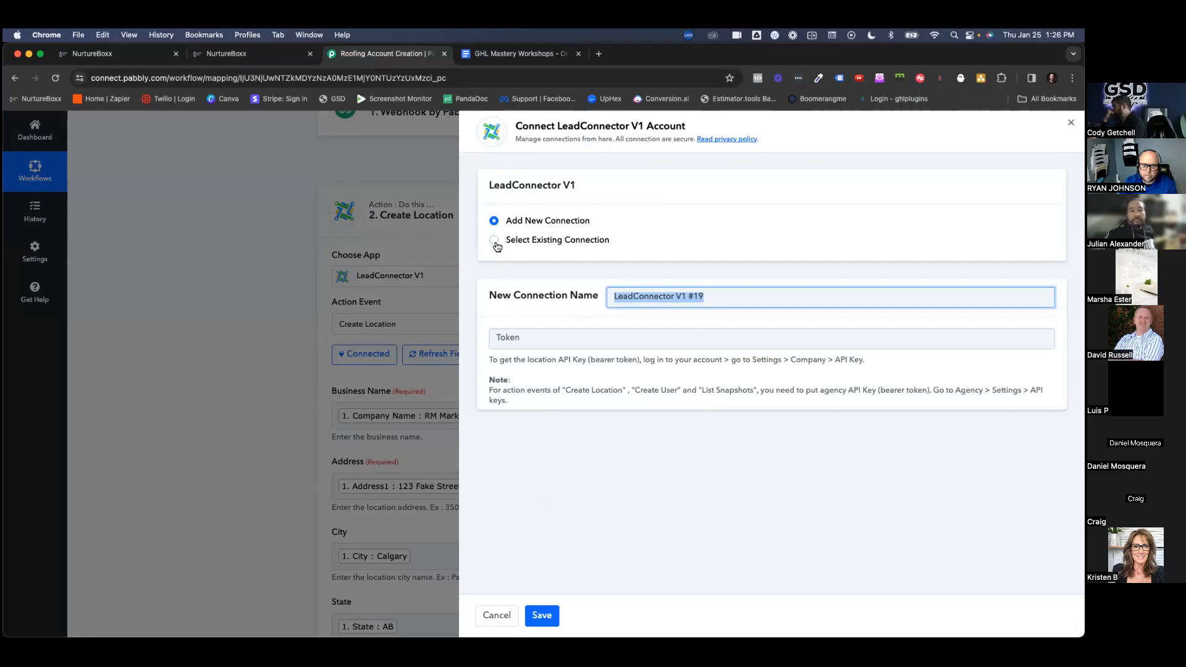
click(496, 615)
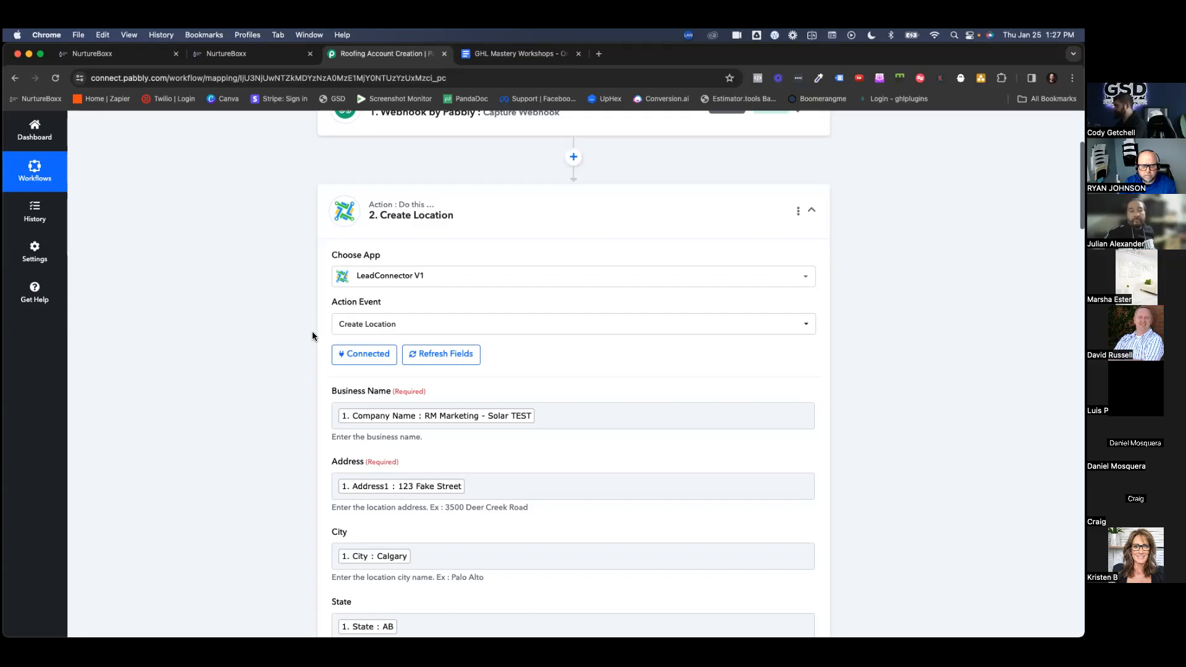
Examine how the Create Location action's Business Name field is mapped from the Capture Webhook data.
scroll(313, 336, down, 1)
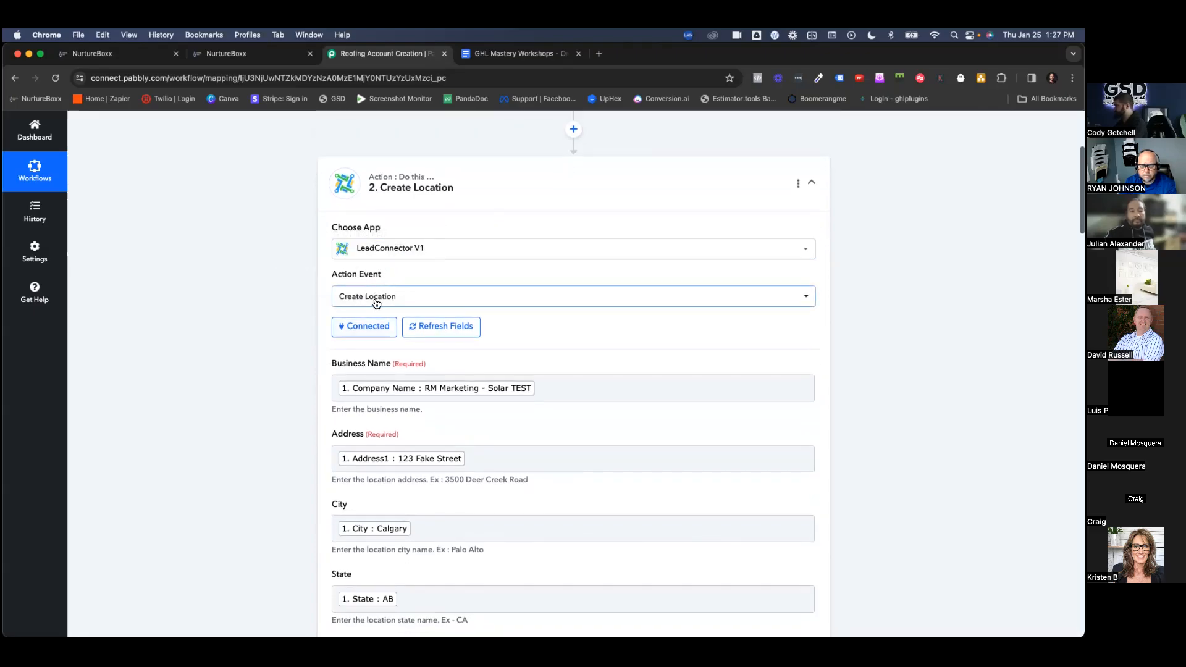
scroll(279, 350, down, 5)
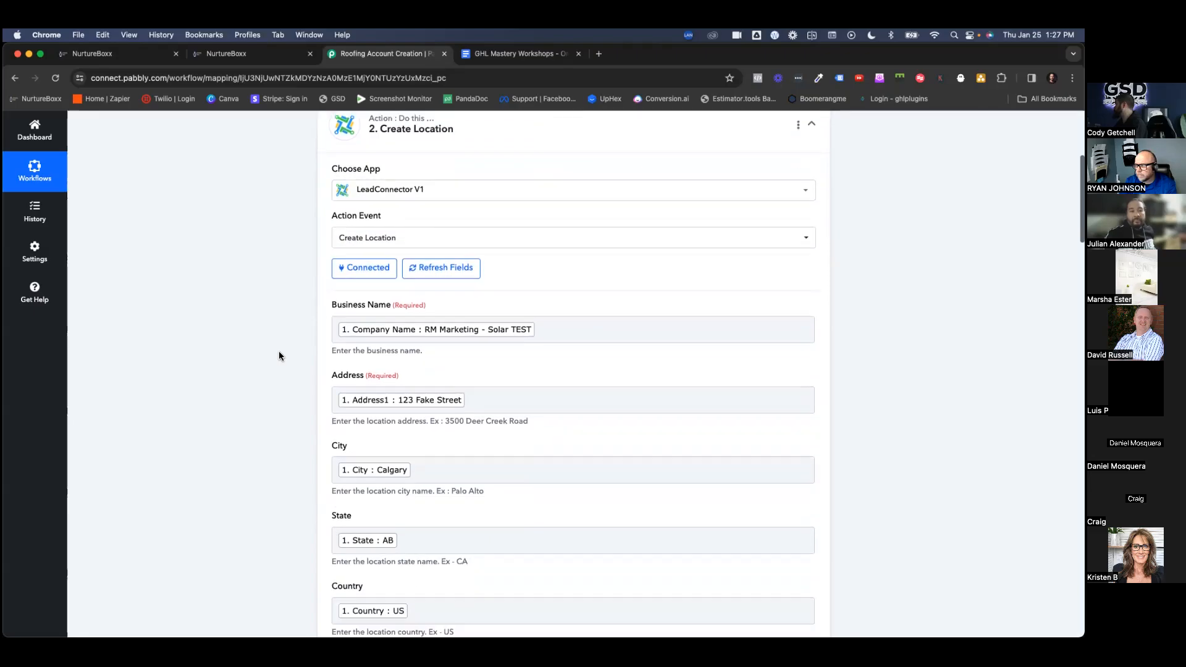
click(587, 259)
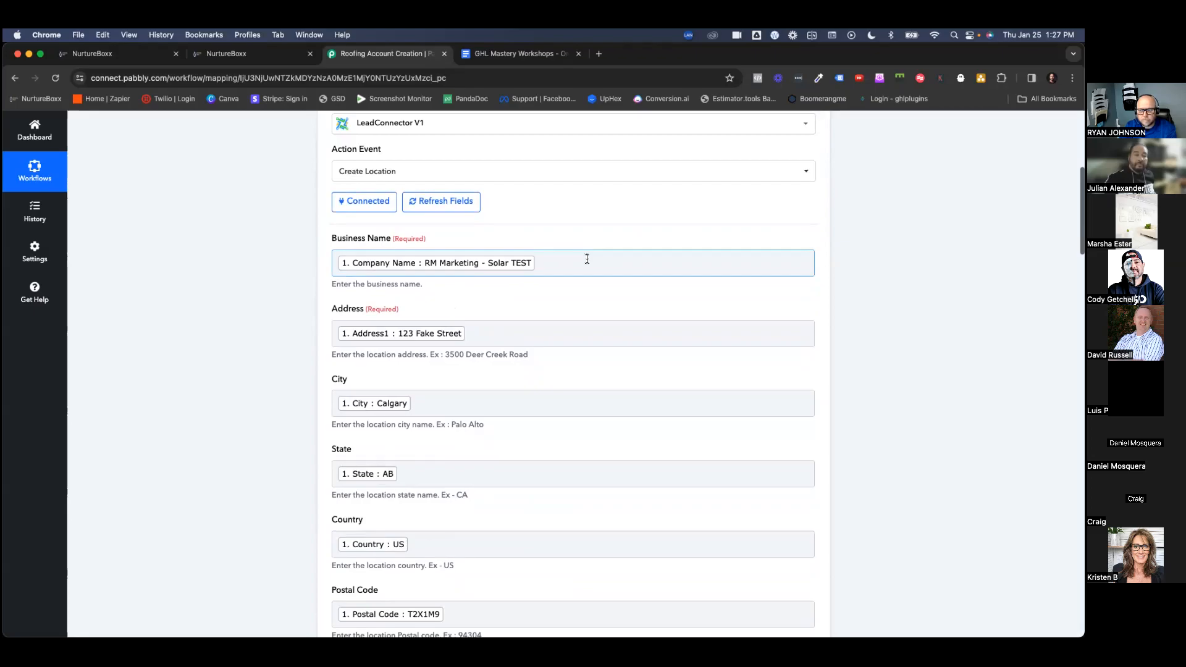
click(426, 265)
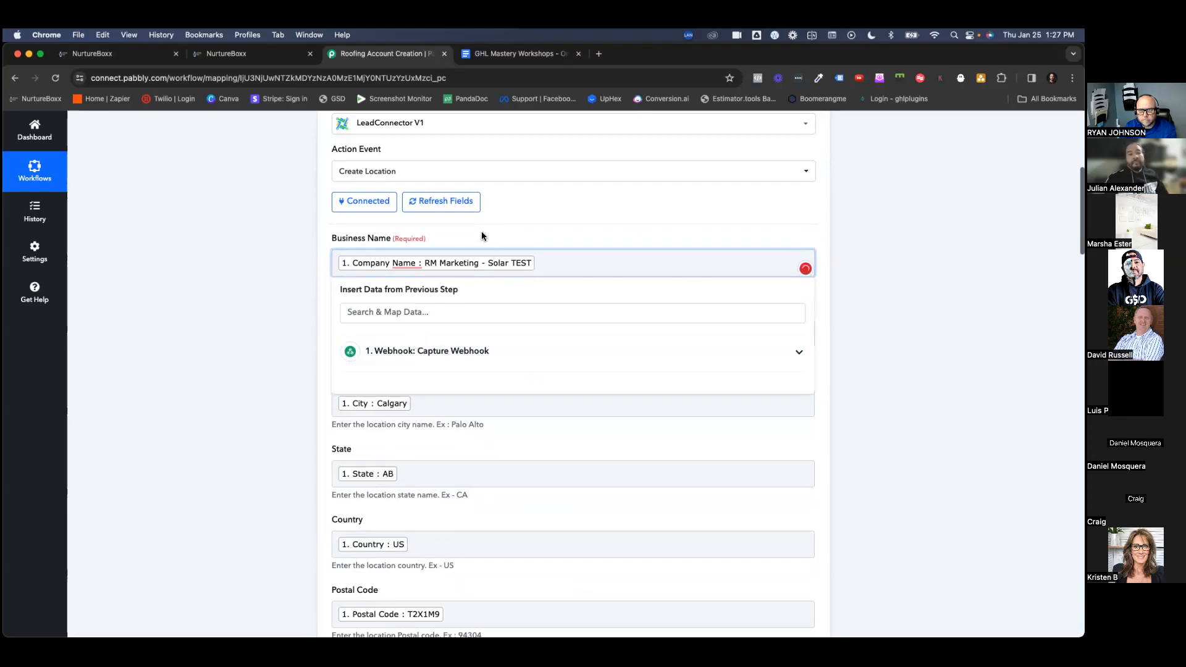
click(483, 234)
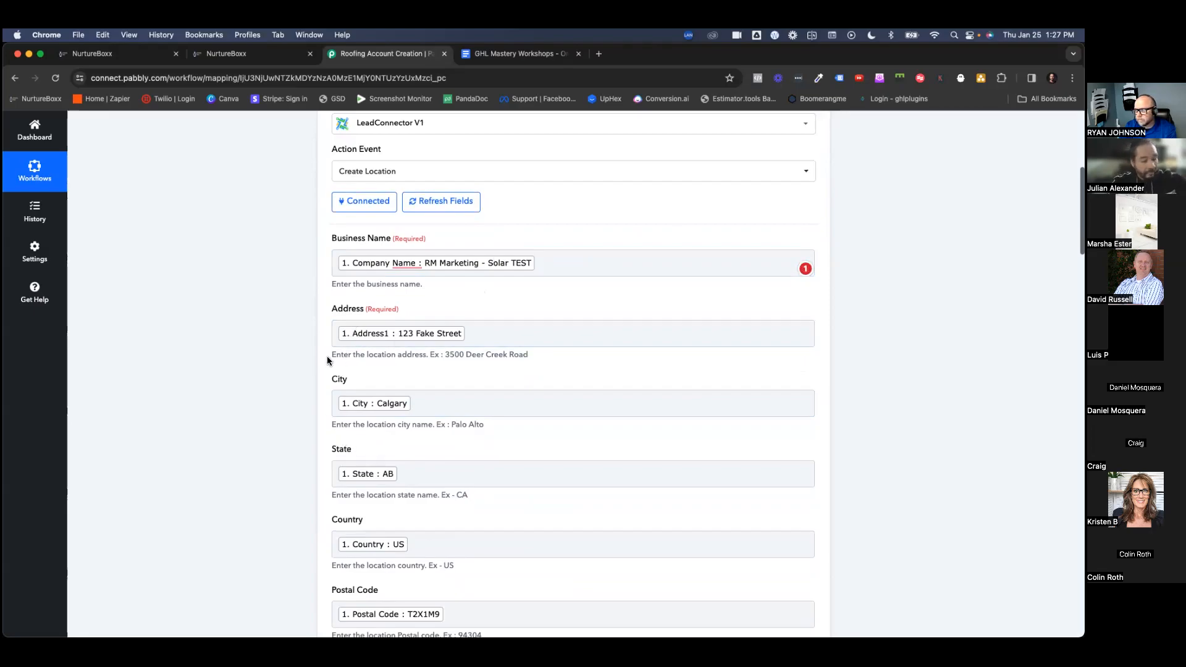
Look through the Create Location action's address, website, timezone and contact fields down to the duplicate and snapshot options.
scroll(330, 358, down, 4)
scroll(335, 339, down, 10)
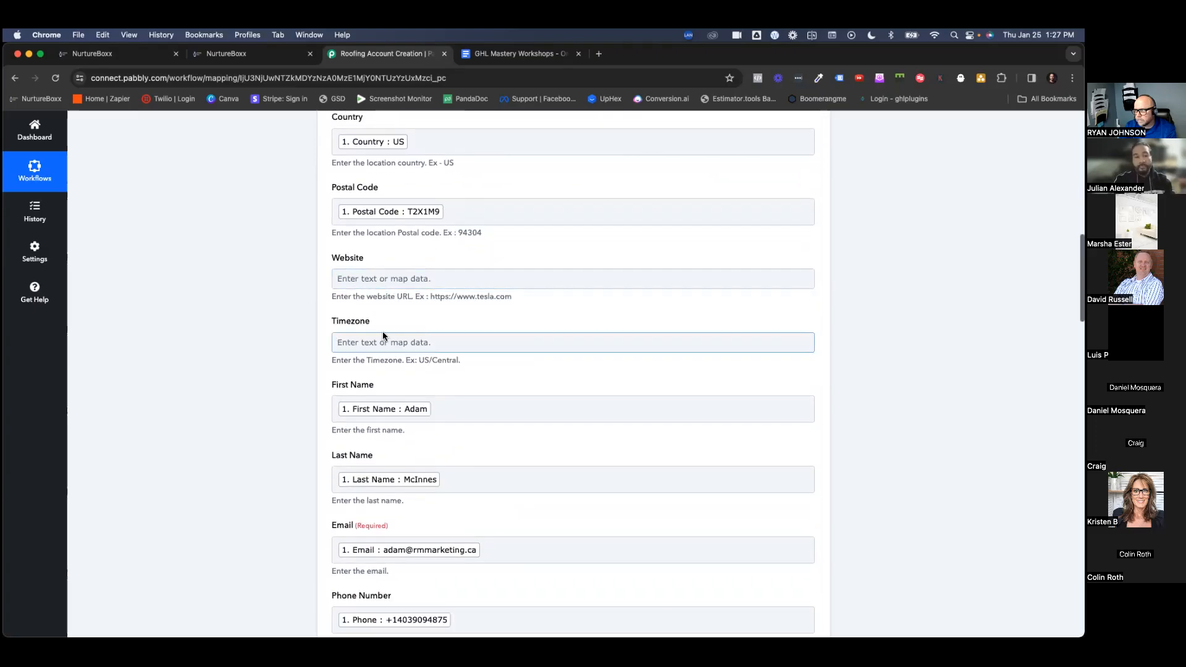
scroll(337, 319, down, 3)
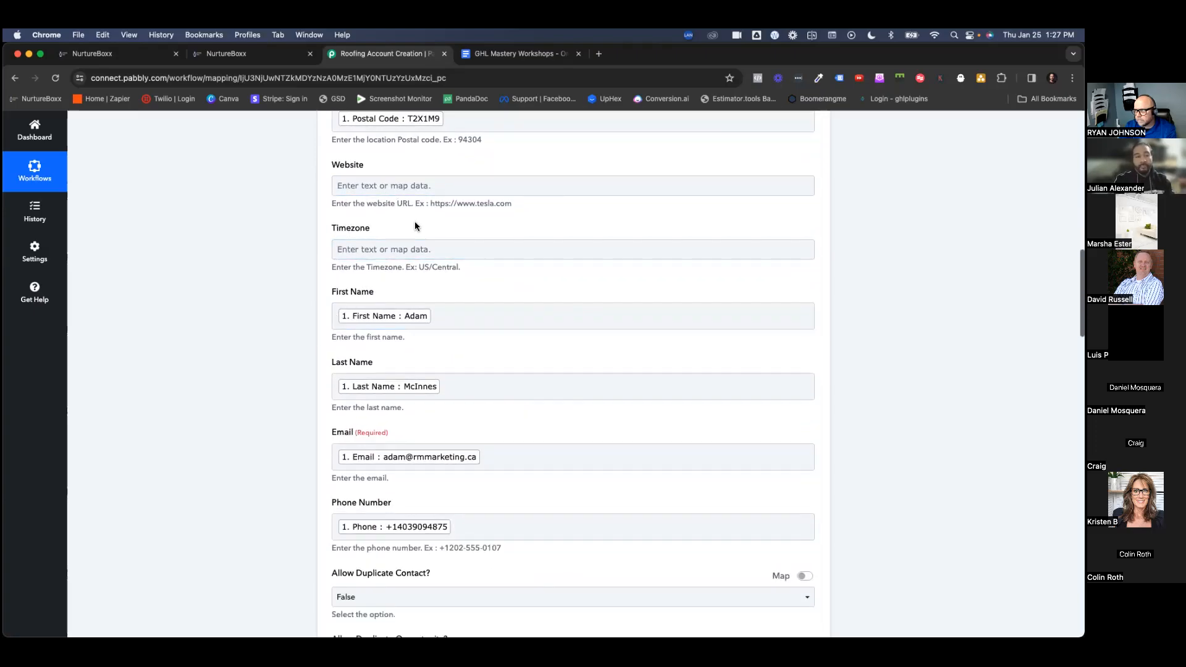
scroll(415, 226, down, 2)
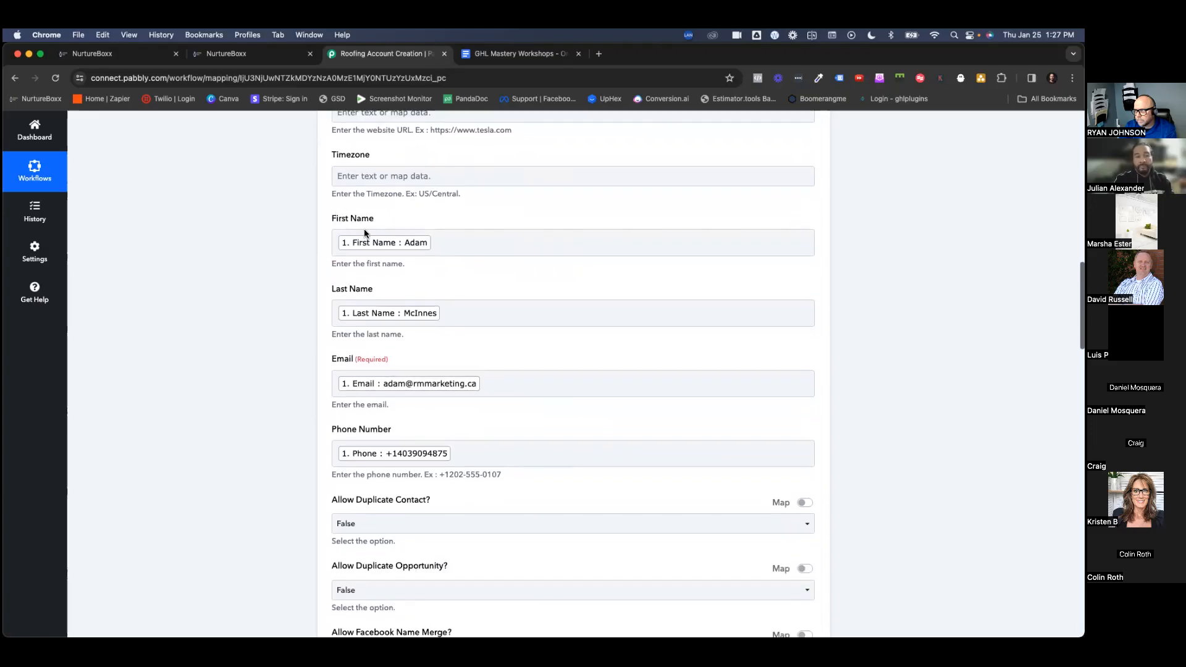
scroll(389, 457, down, 3)
scroll(390, 457, down, 7)
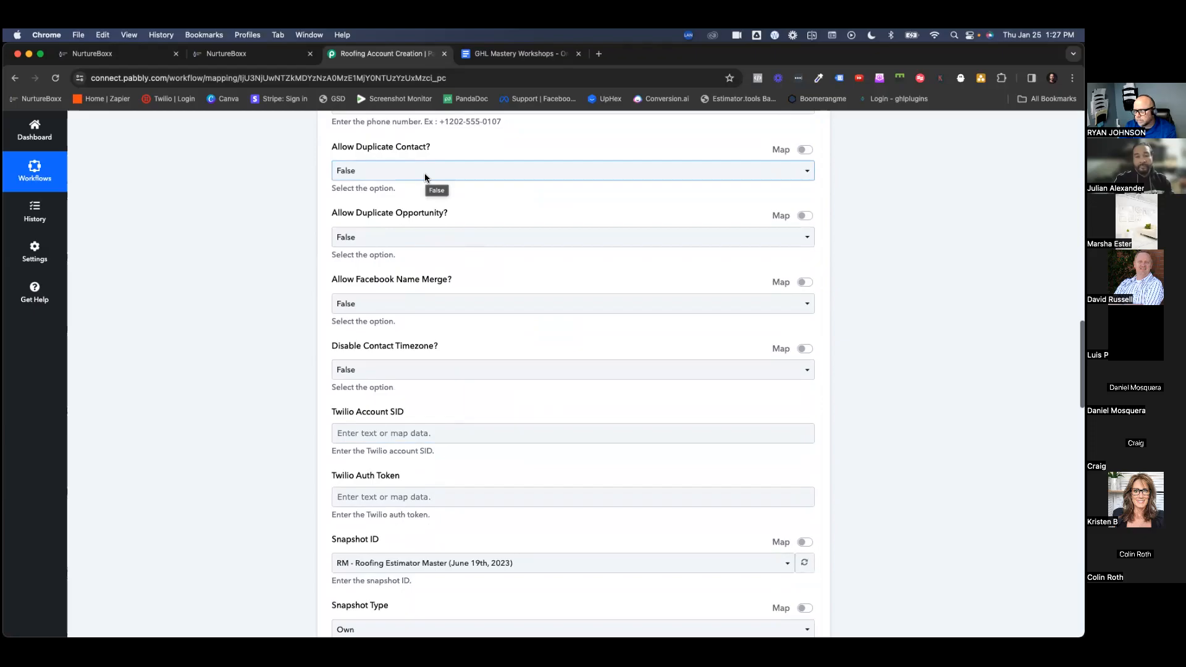
Set Allow Duplicate Contact to True and return it to False.
click(424, 173)
click(389, 246)
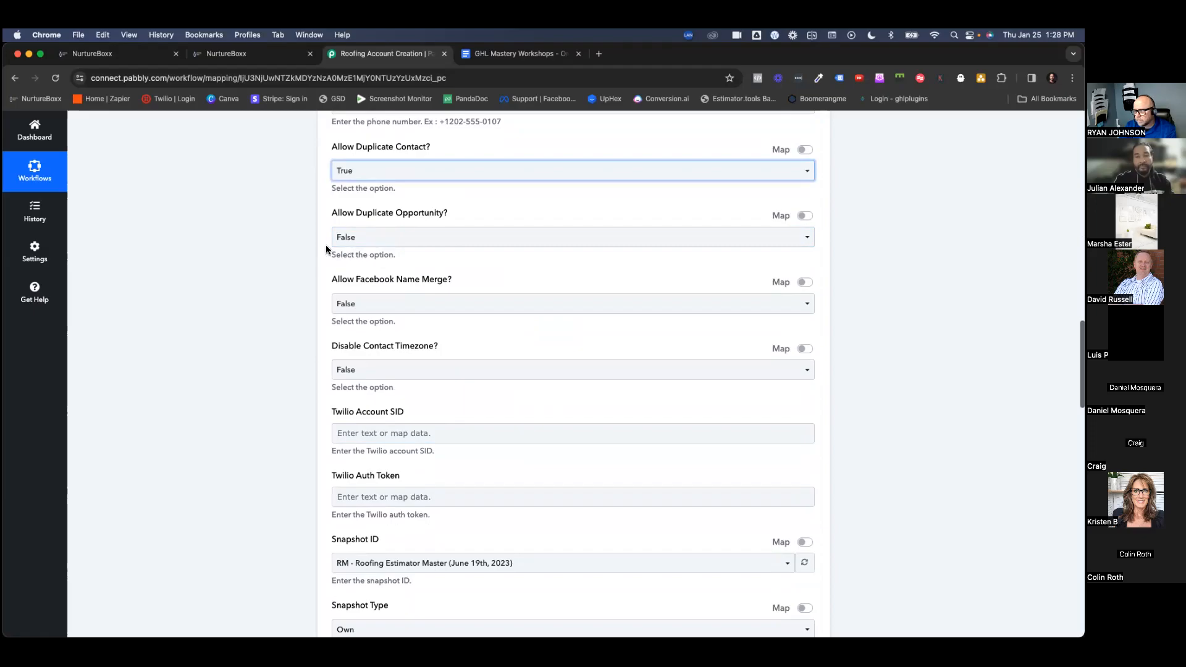
click(396, 171)
click(385, 221)
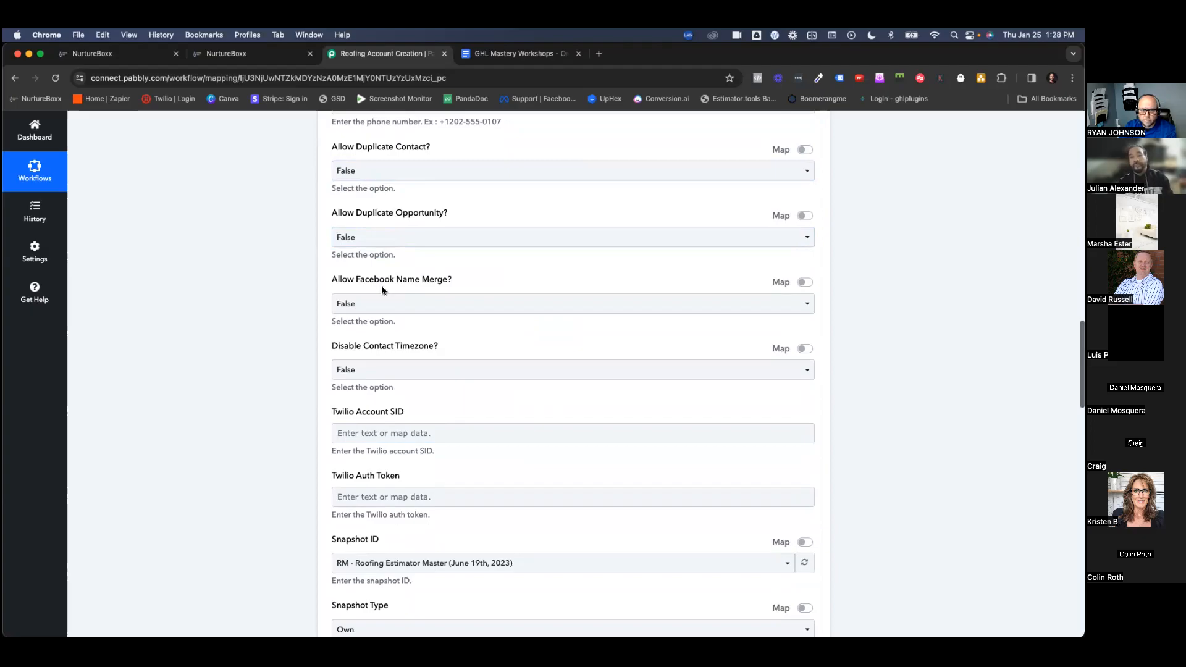
Switch to the NurtureBoxx sub-account and open its Business Profile settings to examine the General and Contact Deduplication Preferences options.
click(235, 53)
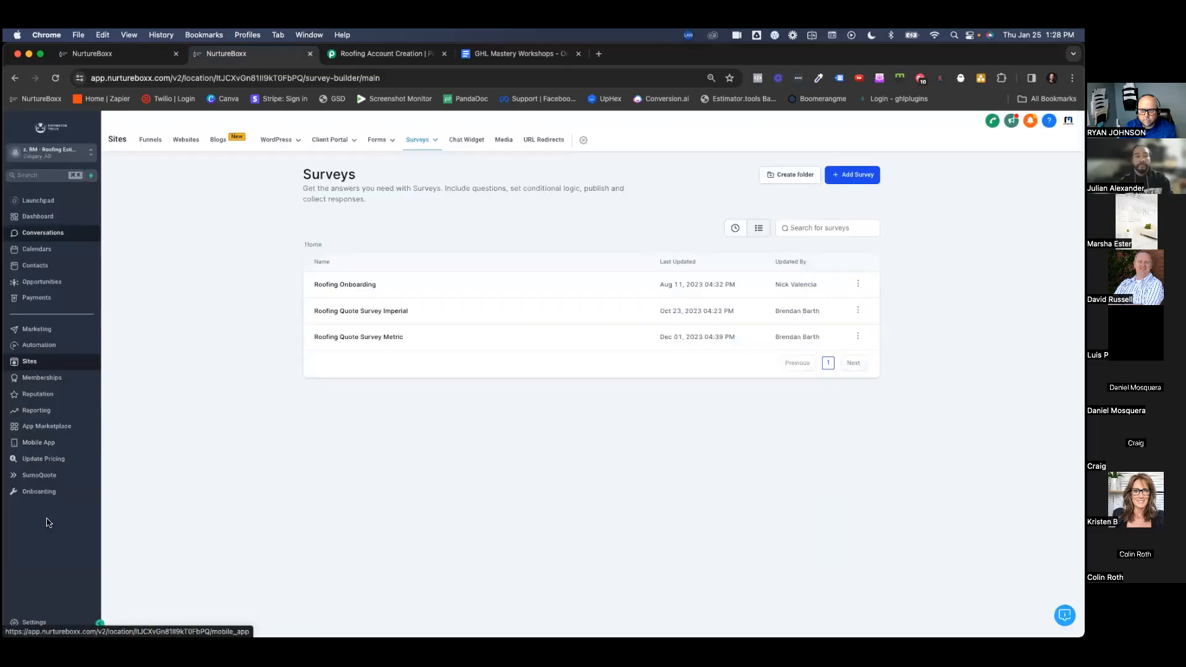
click(31, 622)
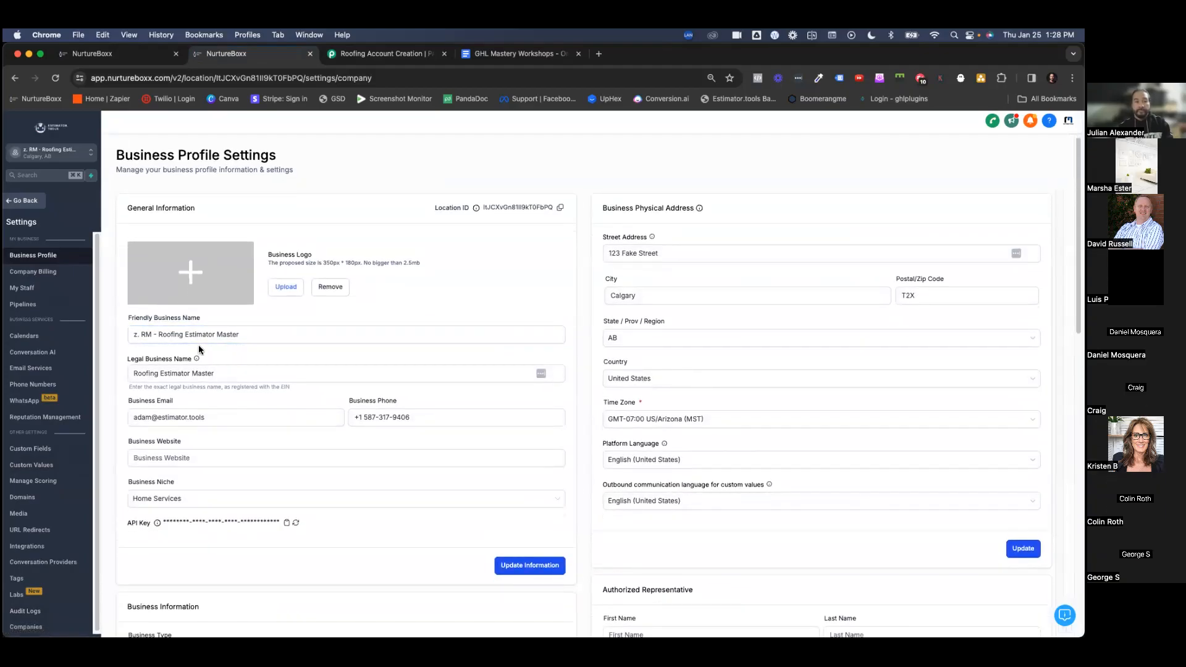
click(147, 413)
scroll(654, 468, down, 10)
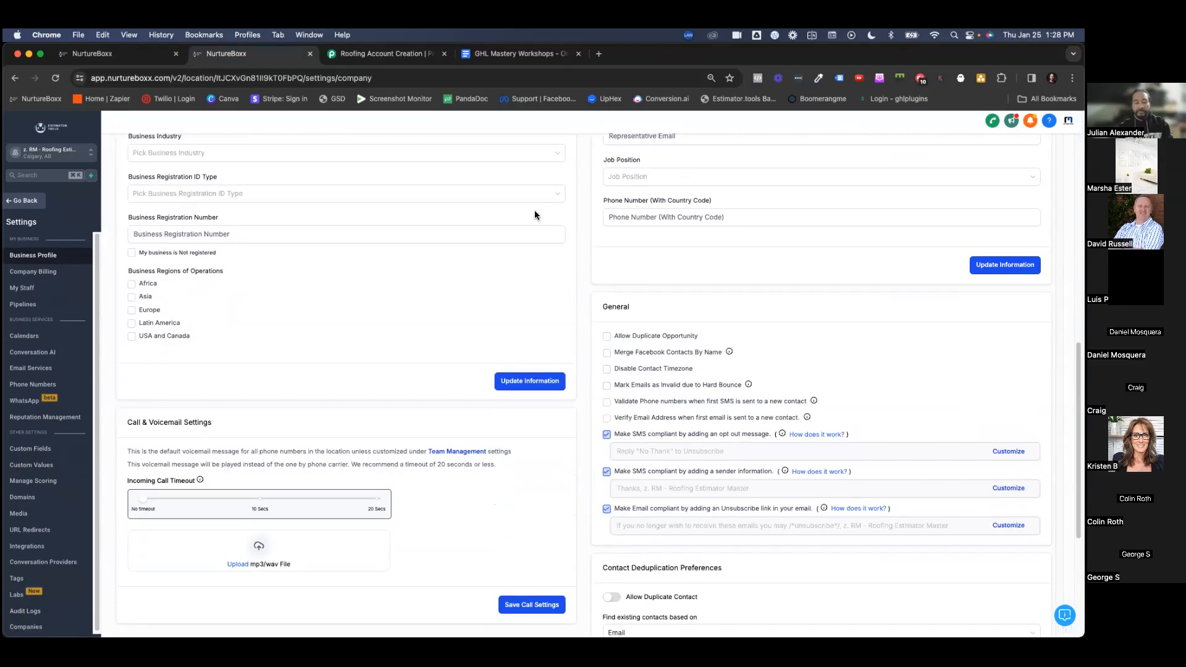
Return to the Pabbly Connect workflow and examine the Create Location action's Twilio Account SID and Twilio Auth Token fields.
click(383, 54)
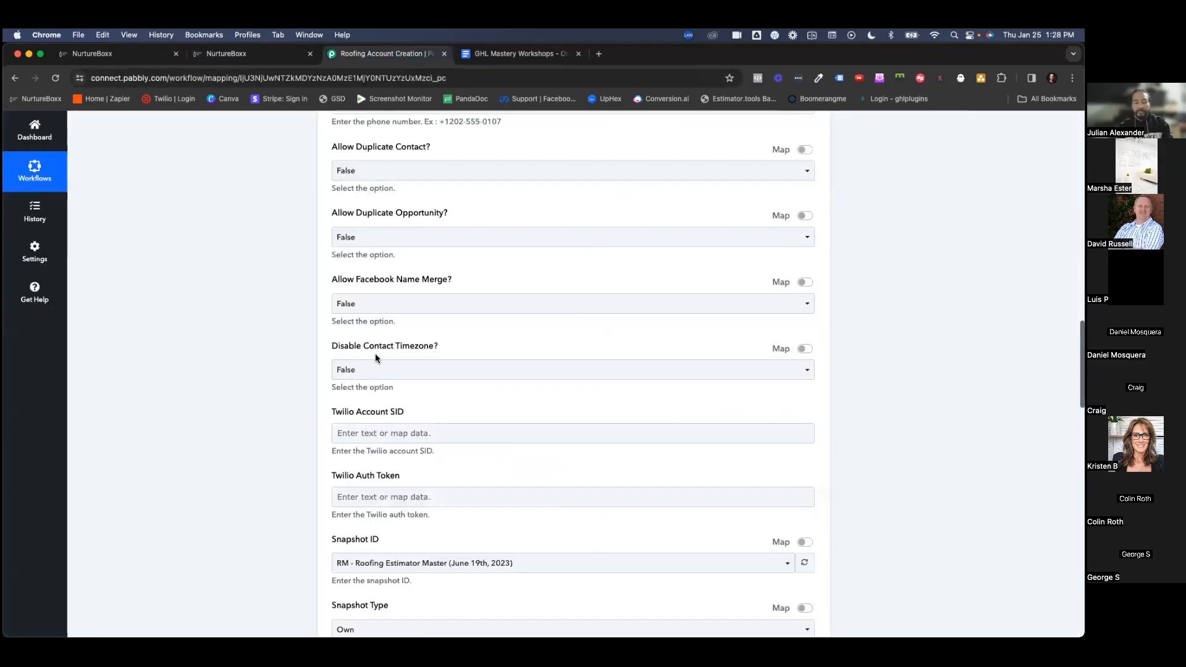
scroll(375, 357, down, 4)
scroll(375, 357, up, 2)
scroll(376, 361, up, 1)
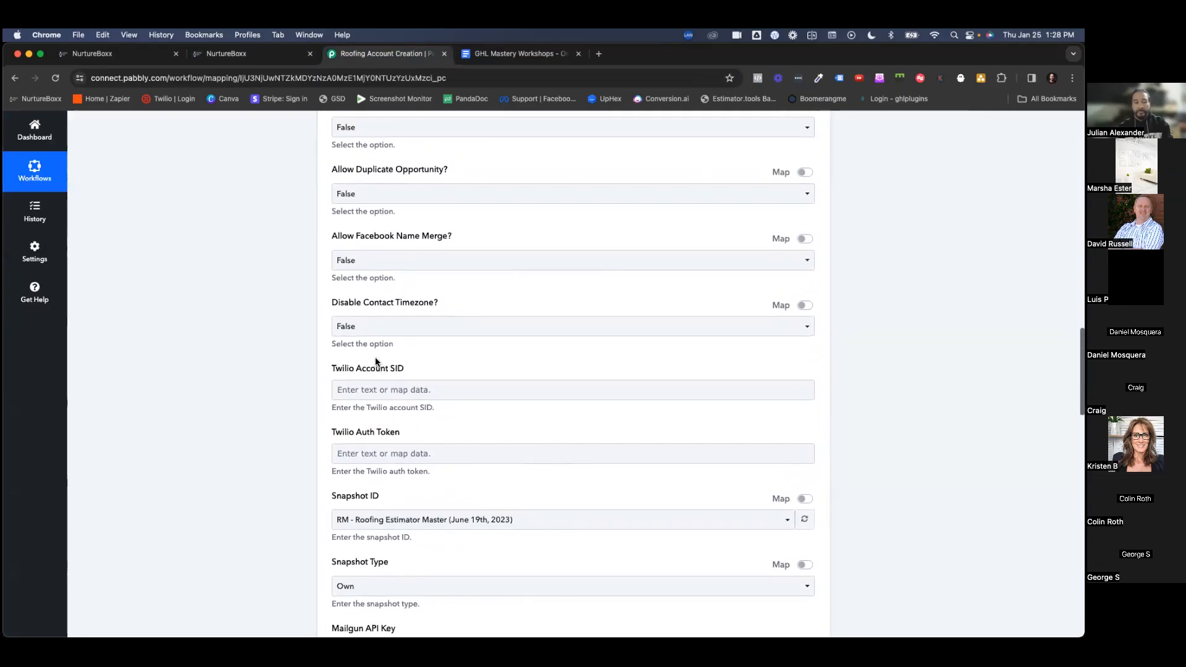
click(413, 397)
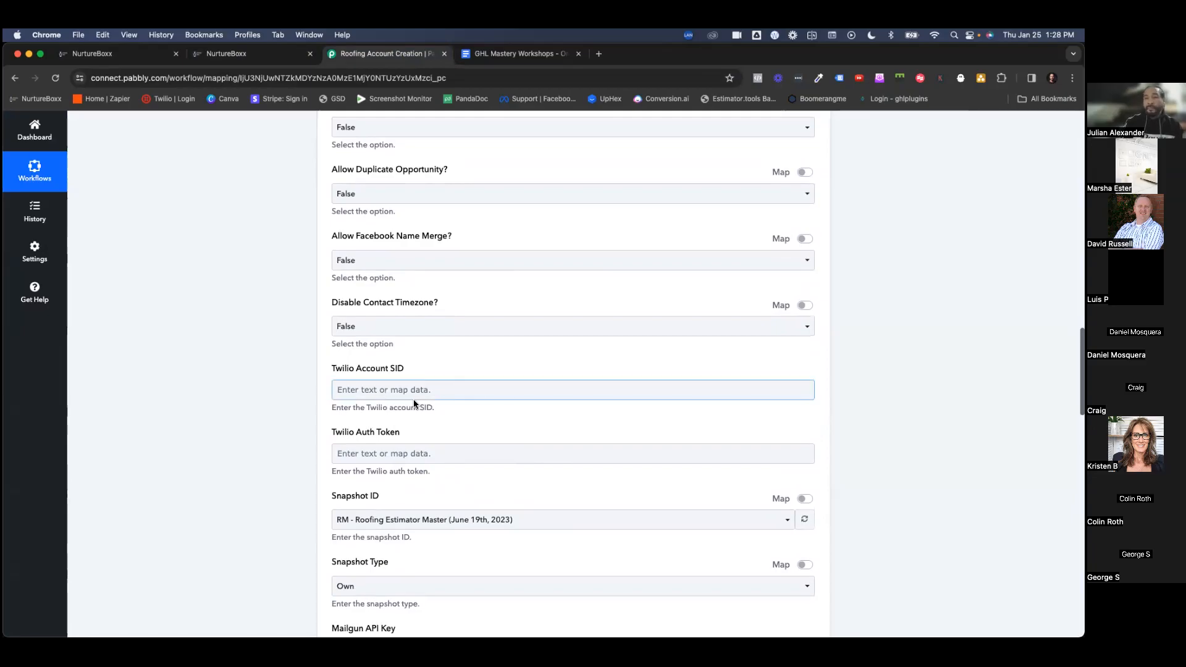
click(408, 454)
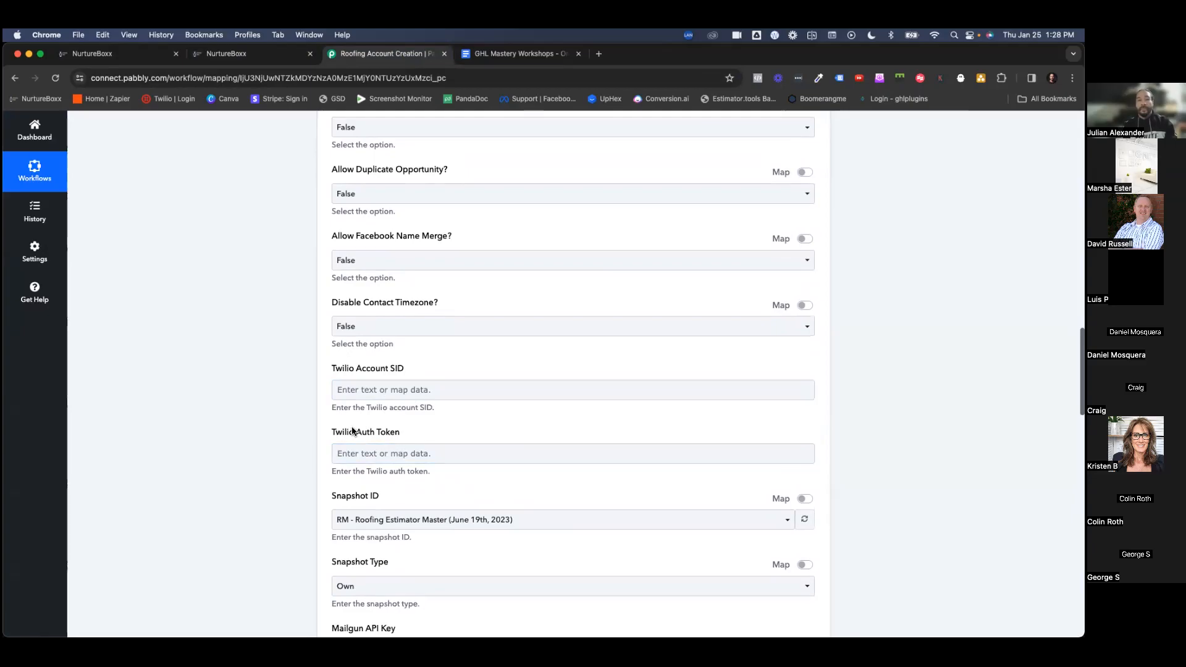
Examine the snapshot choices available for the Create Location action's Snapshot ID field.
scroll(340, 422, down, 3)
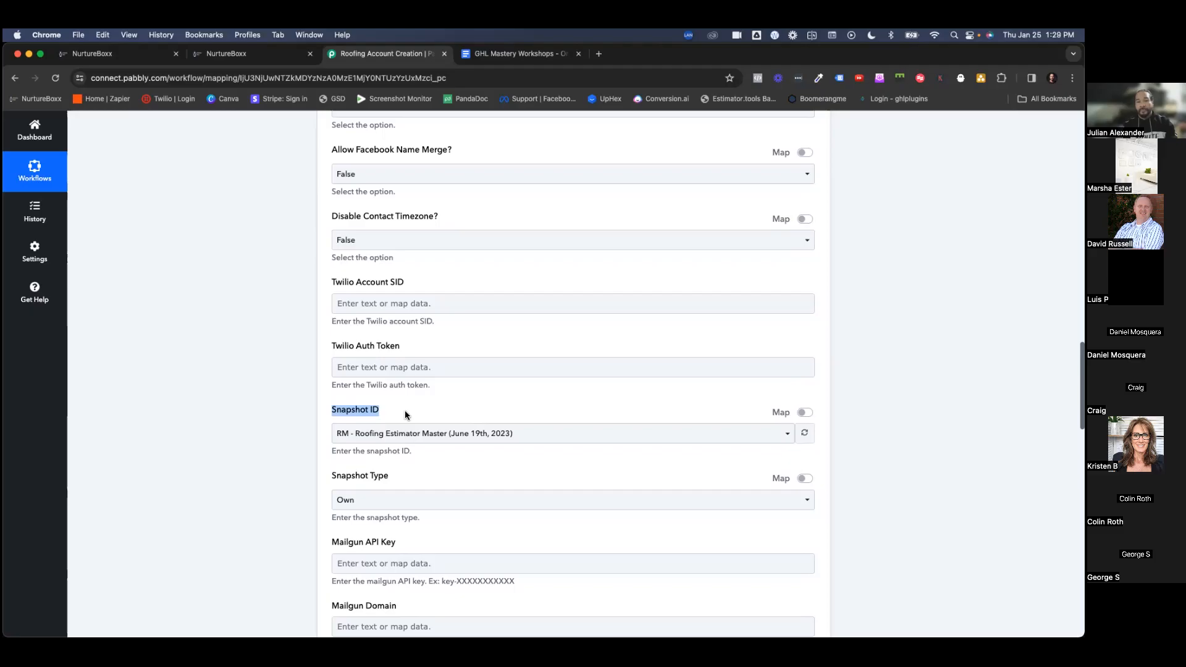
click(427, 440)
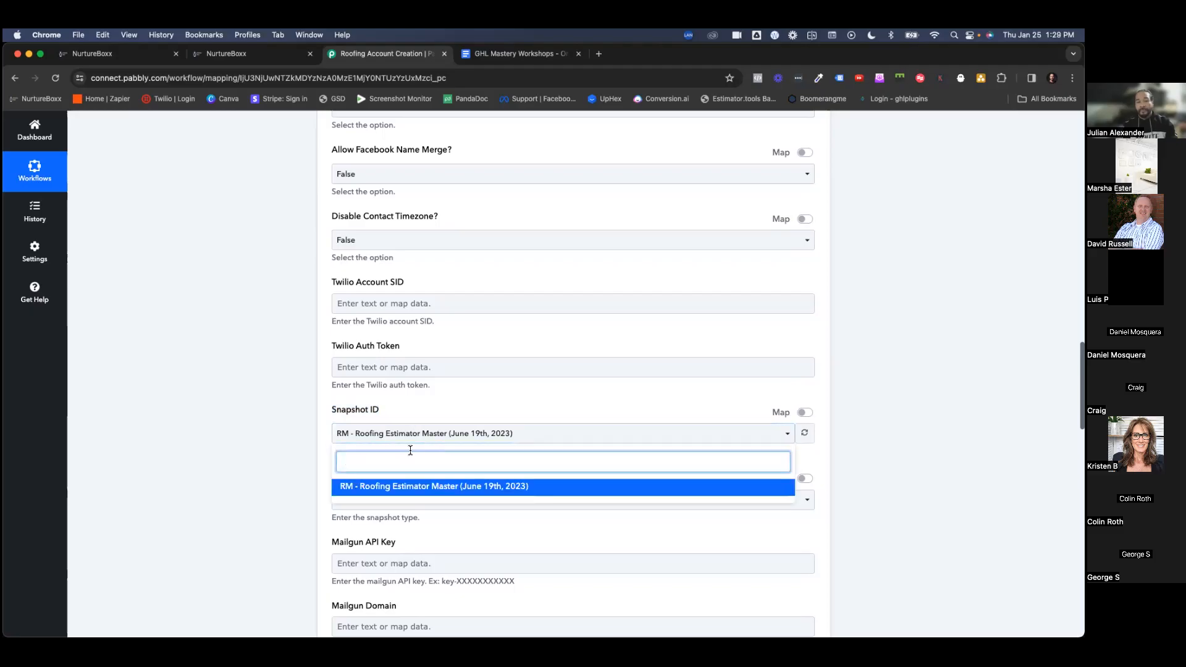
click(298, 407)
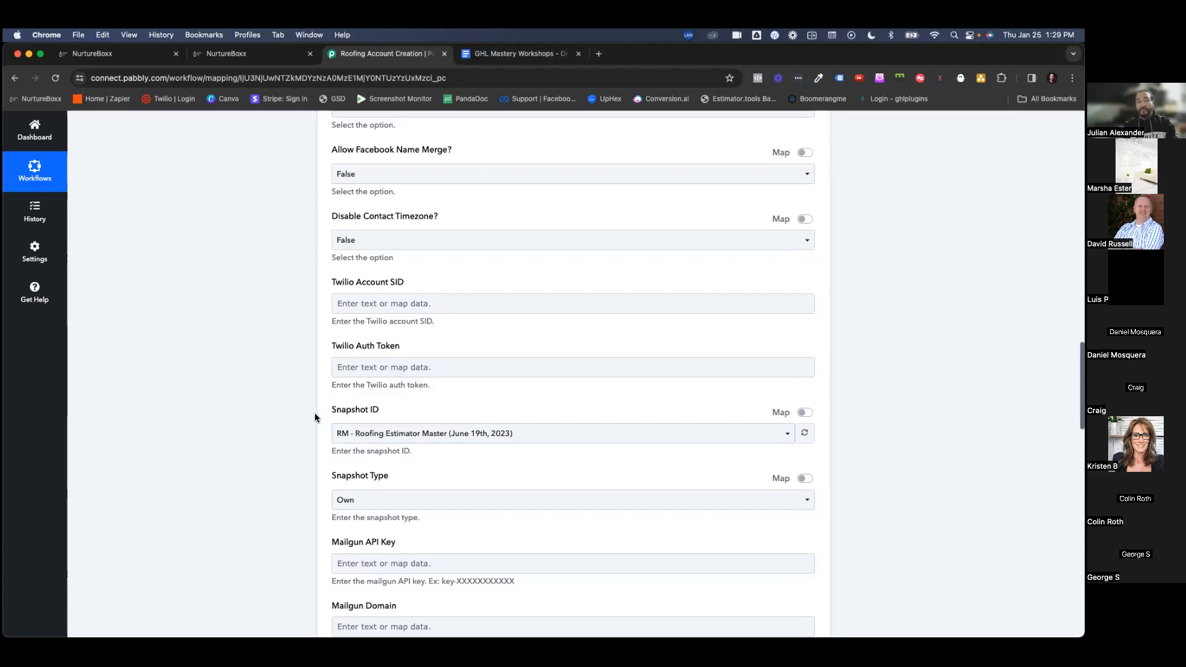
Examine the available Snapshot Type options in the Create Location action, keeping the current choice.
scroll(294, 424, down, 5)
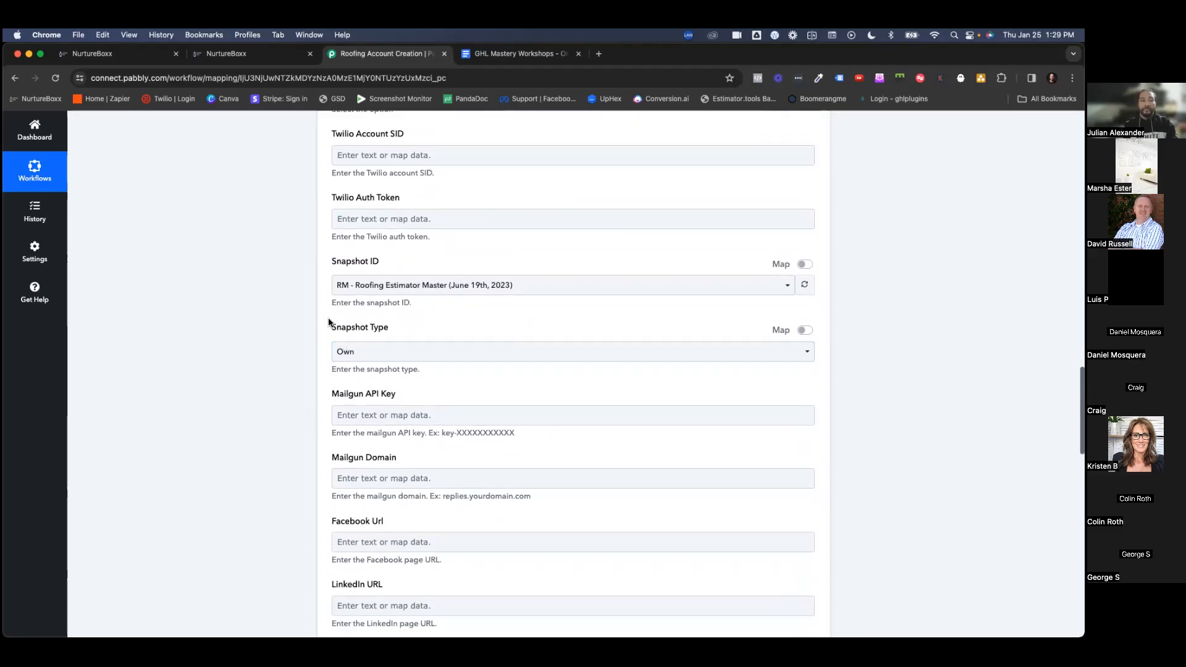
drag(329, 328, 419, 328)
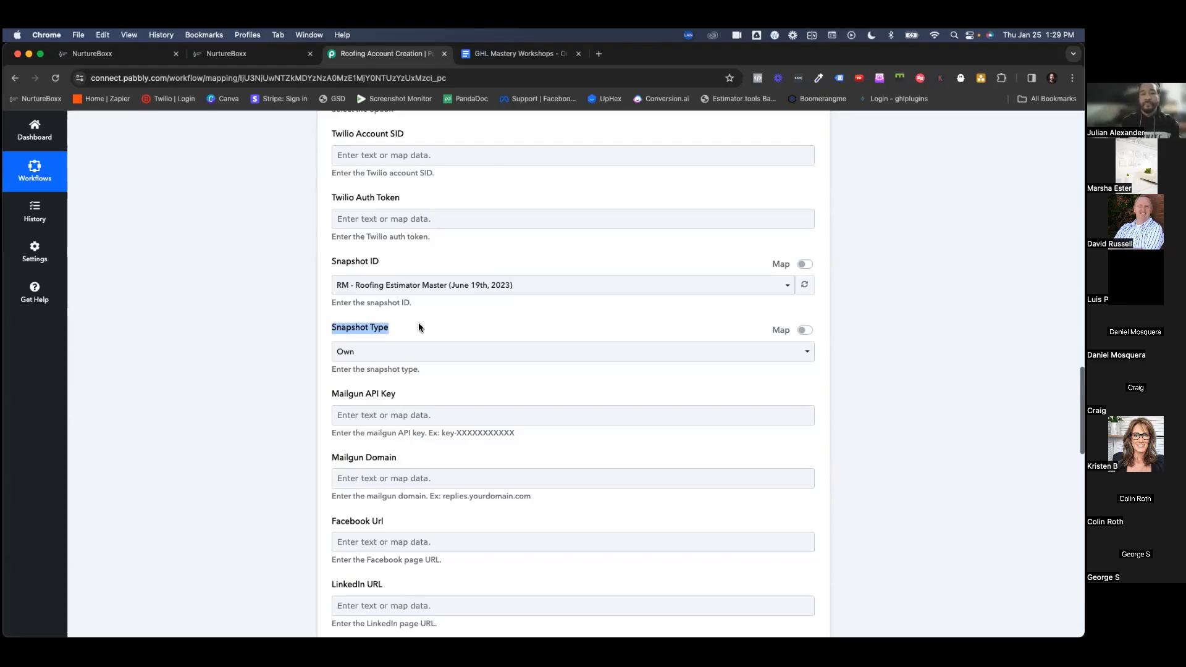
click(417, 328)
click(371, 354)
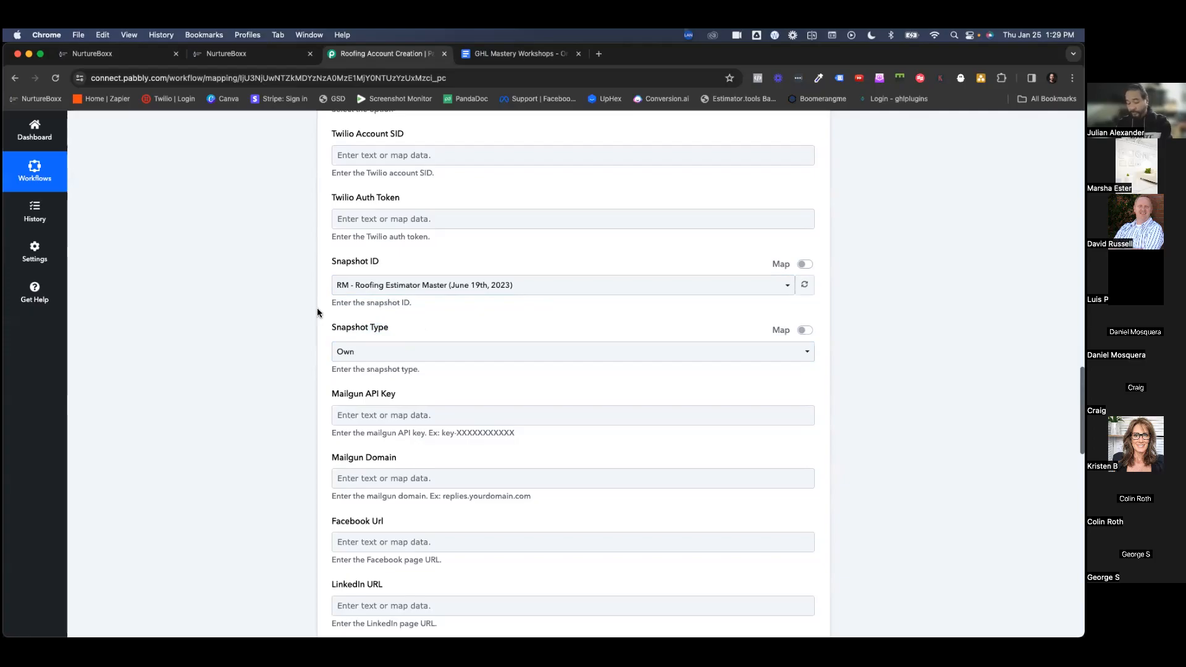
click(373, 351)
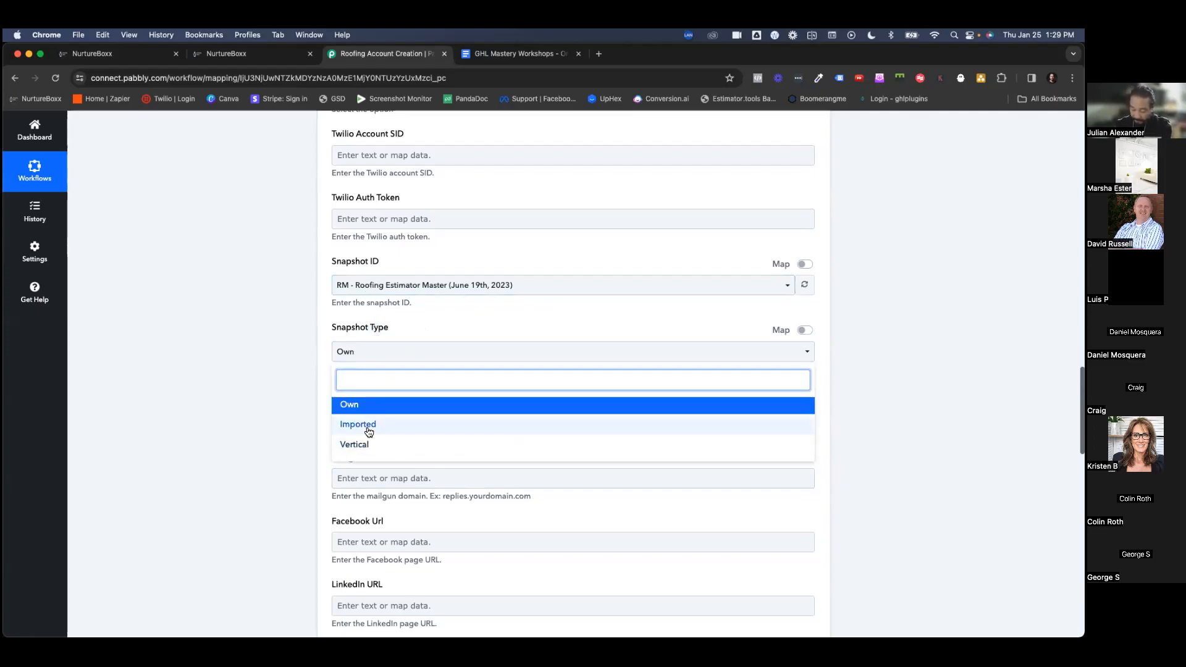
click(314, 412)
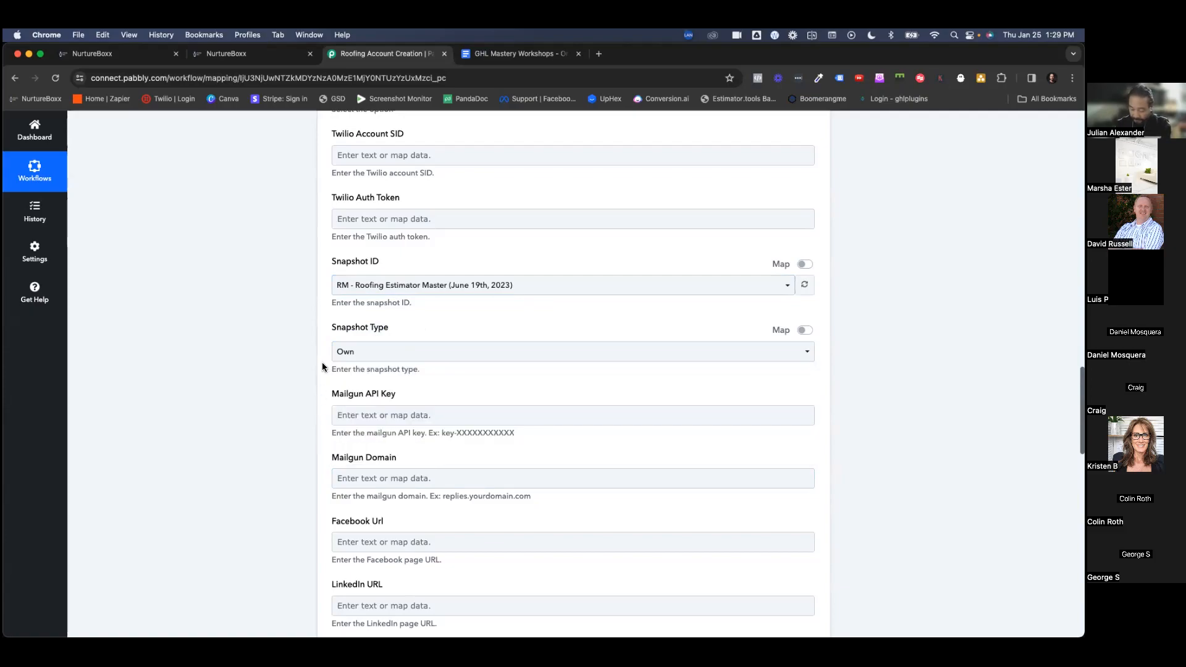
Look through the Create Location action's Mailgun and social media URL fields to the end of the action.
scroll(322, 367, down, 2)
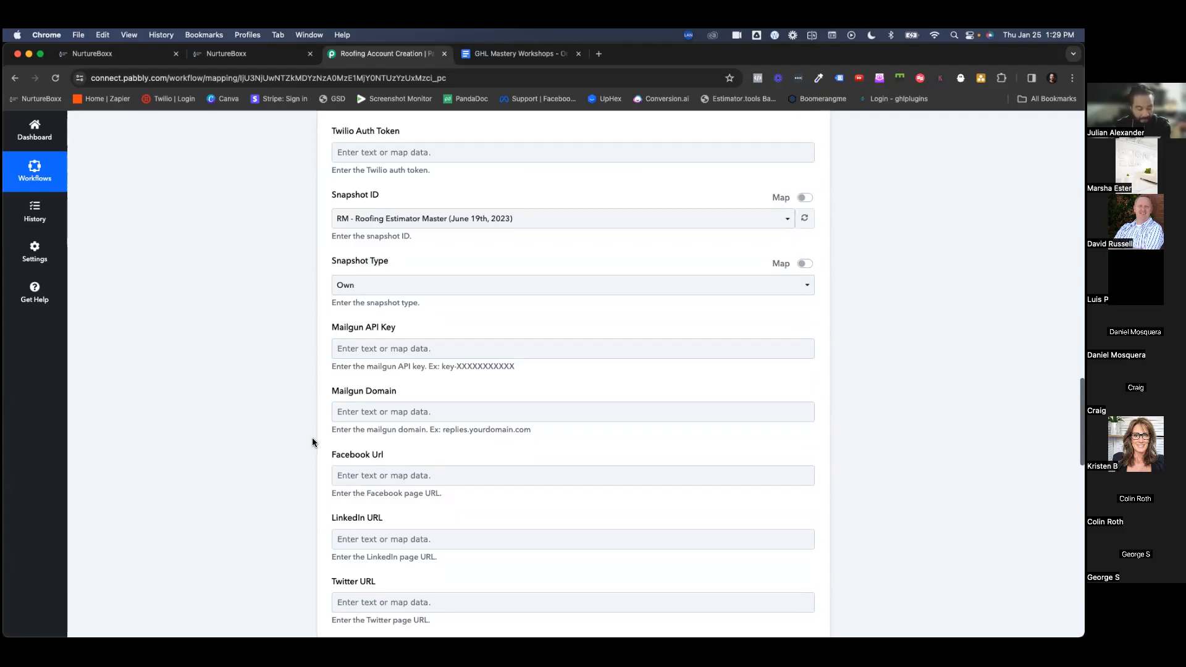
scroll(313, 437, down, 6)
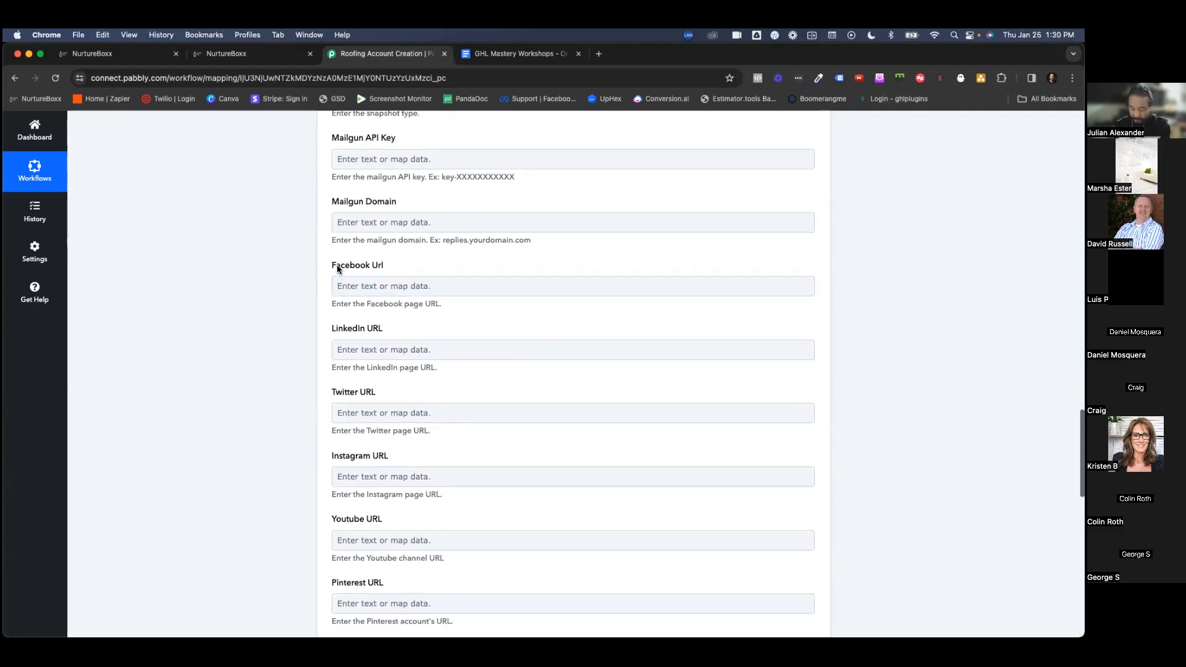
scroll(356, 499, down, 2)
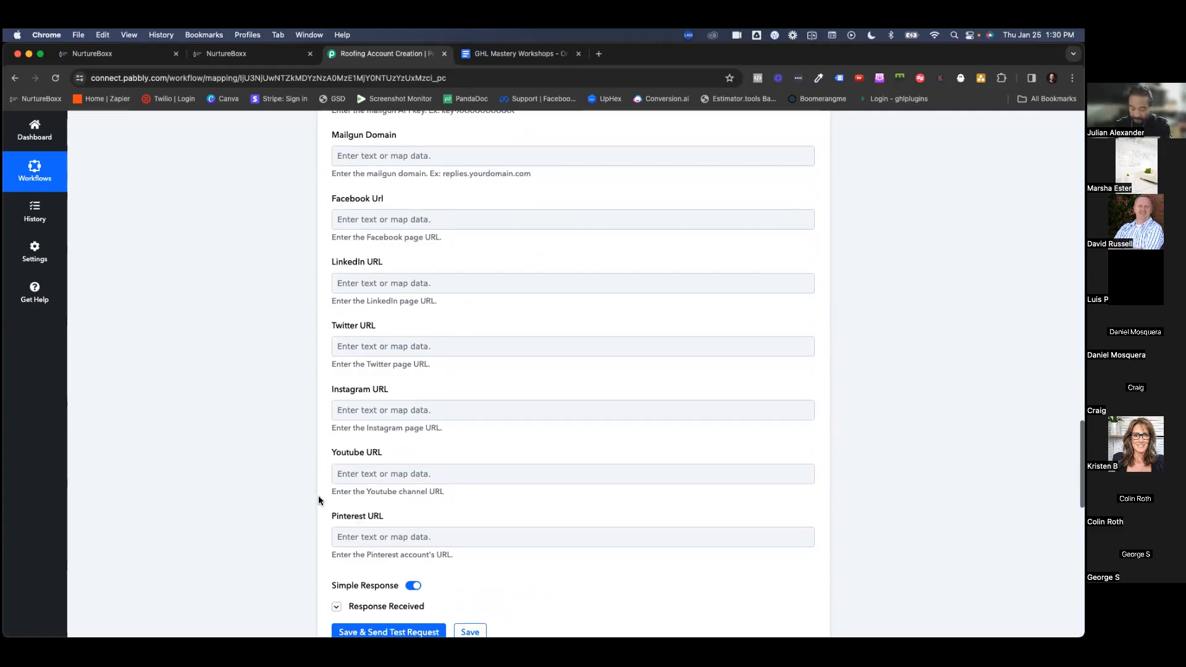
scroll(318, 496, down, 4)
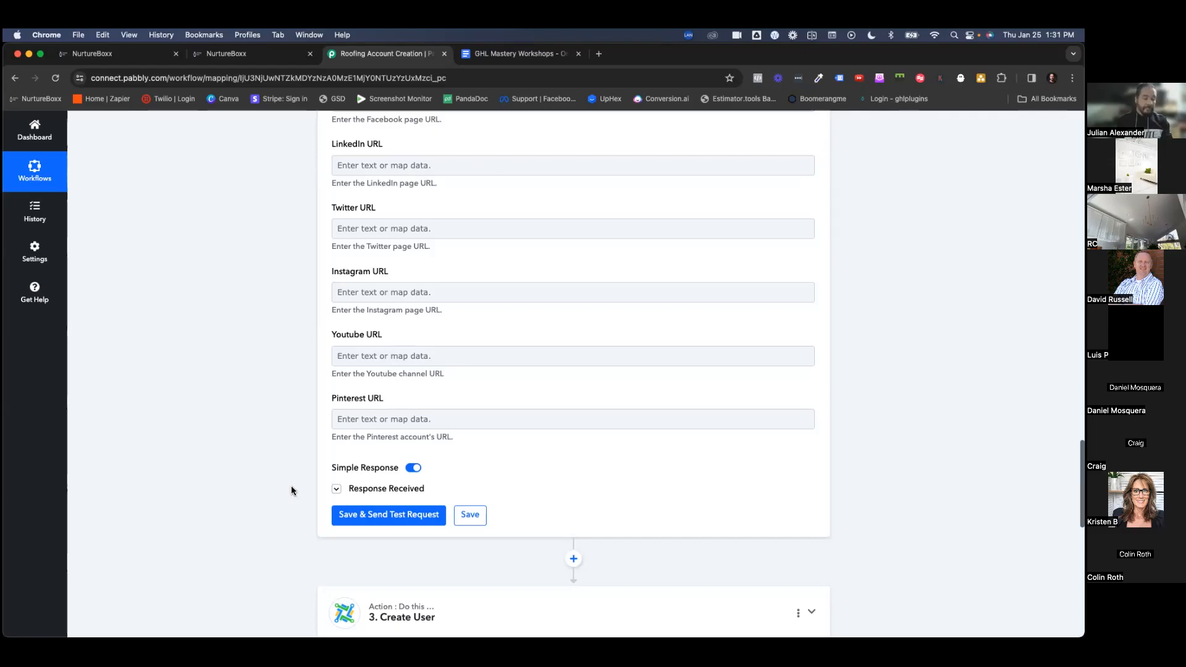
Expand the Create User action, step 3 of the workflow, and show its app and action event settings.
scroll(288, 462, down, 3)
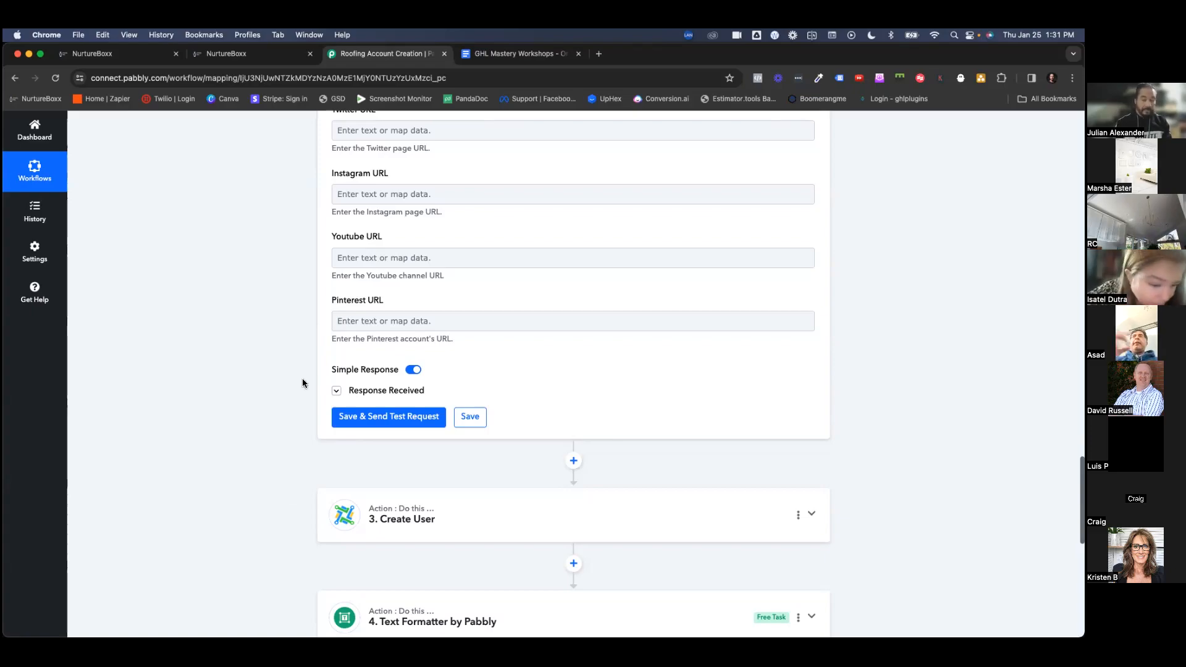
scroll(302, 383, up, 10)
scroll(302, 383, up, 3)
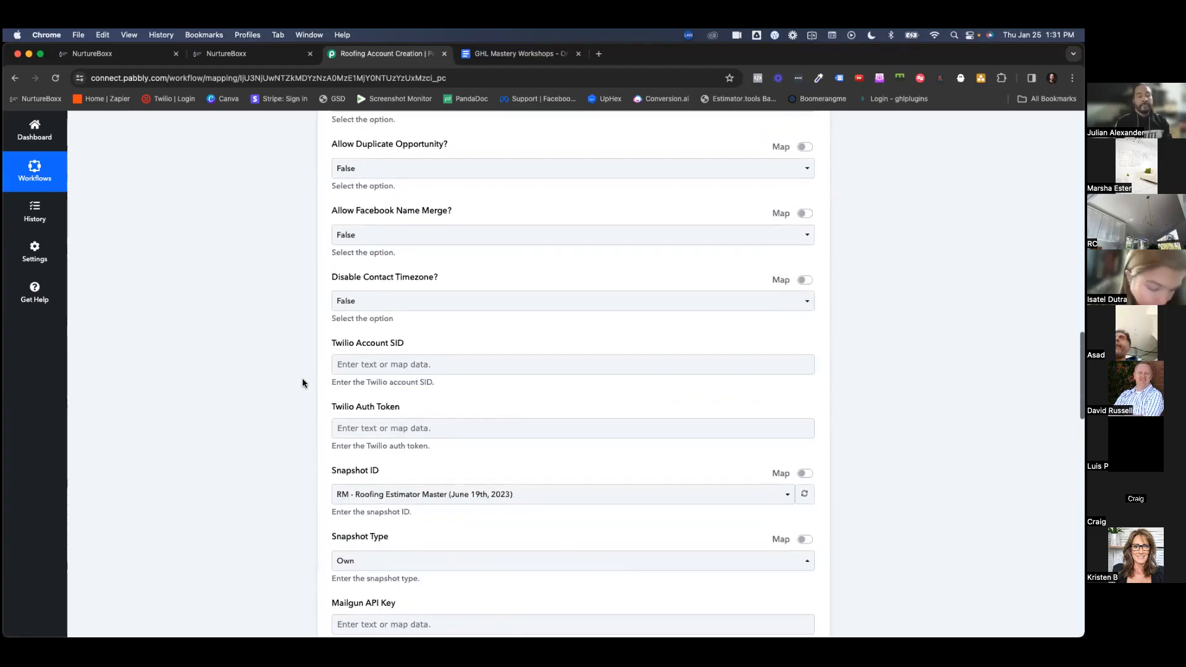
scroll(302, 383, down, 20)
scroll(302, 383, up, 6)
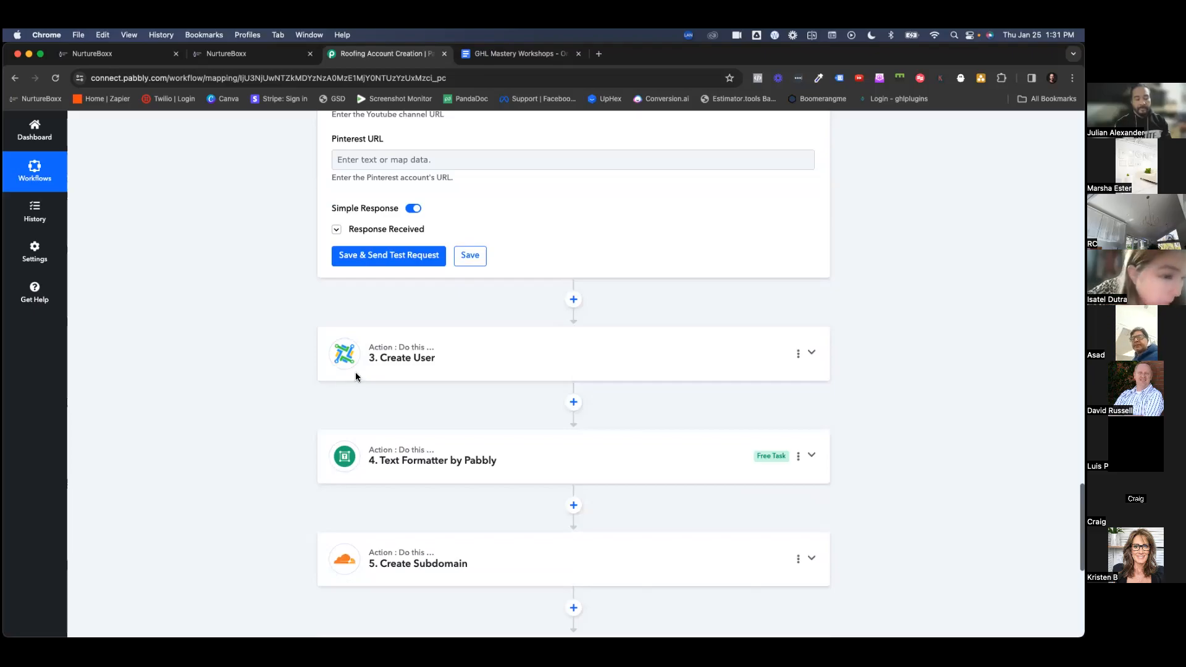
click(407, 358)
scroll(309, 327, up, 6)
scroll(307, 326, up, 15)
scroll(305, 326, up, 1)
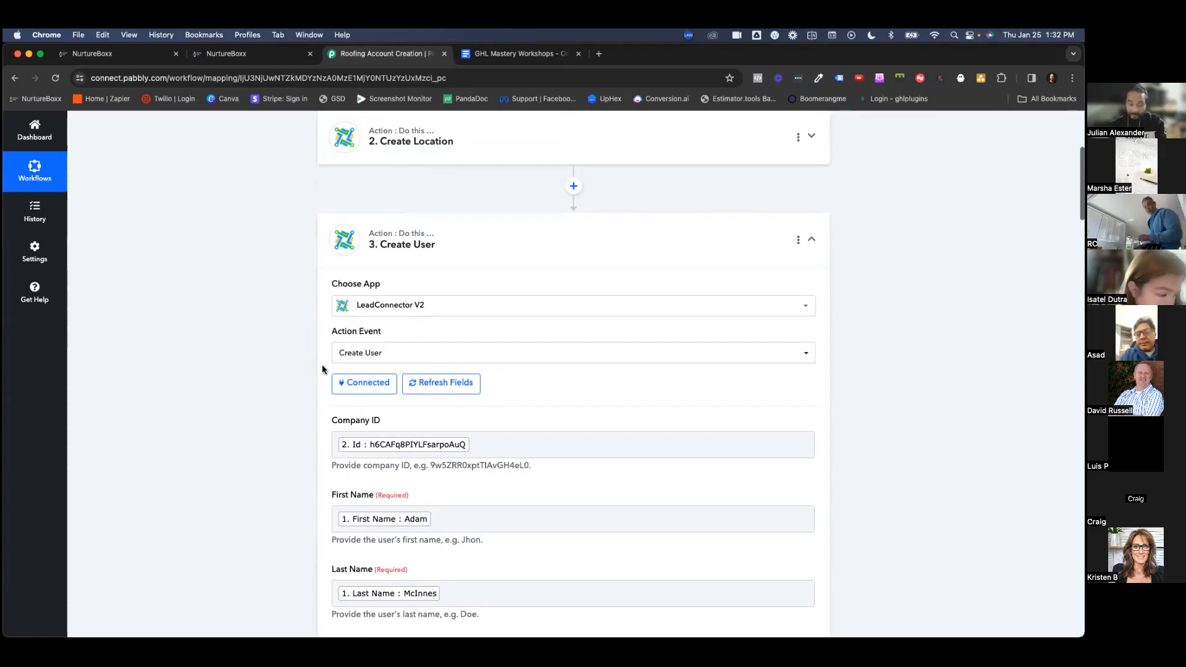
Examine the Create User action's Company ID mapping against the data available from the Create Location step, keeping the current mapping.
scroll(323, 369, down, 1)
scroll(323, 369, down, 3)
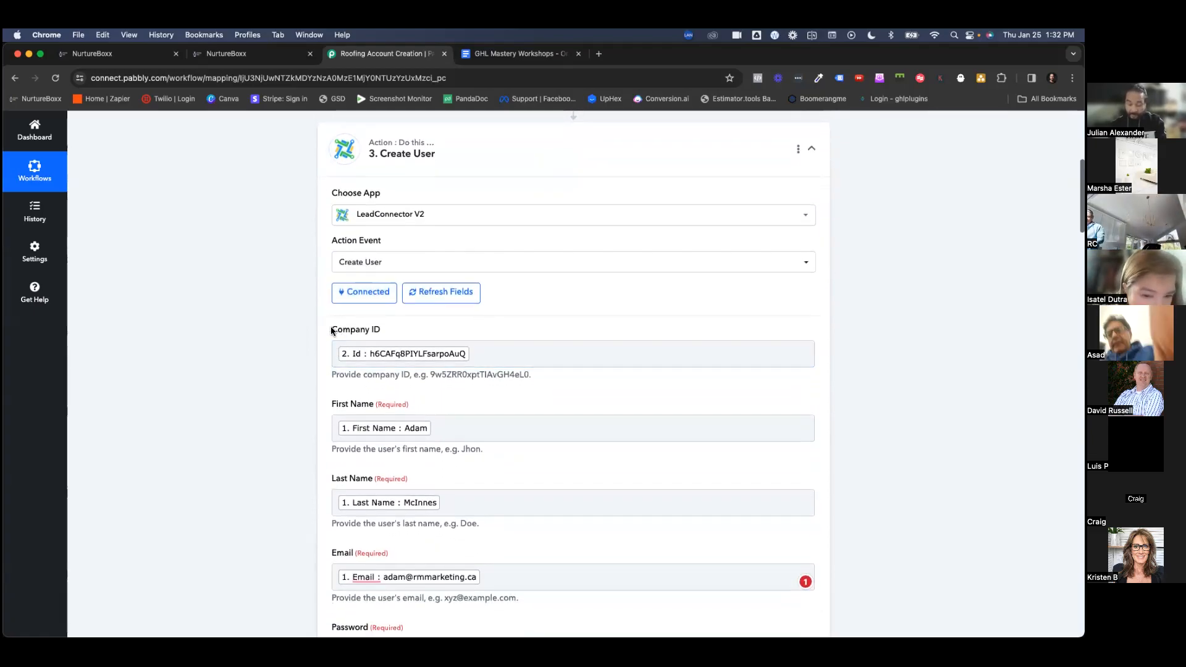
drag(331, 329, 422, 334)
click(508, 354)
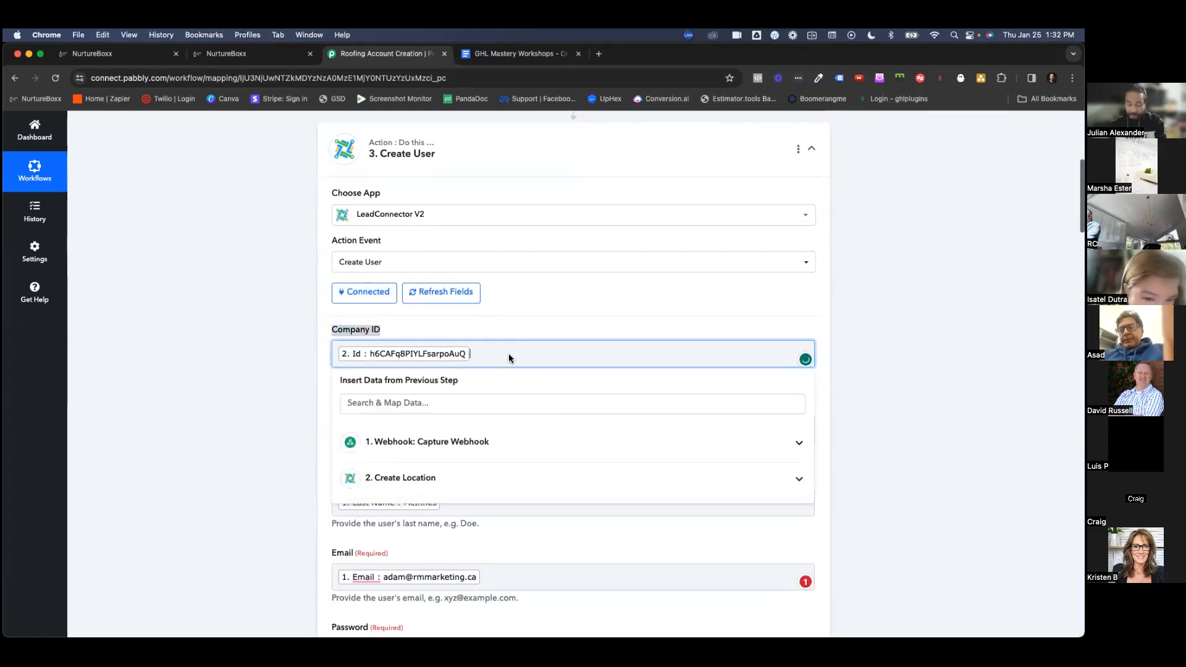
click(407, 482)
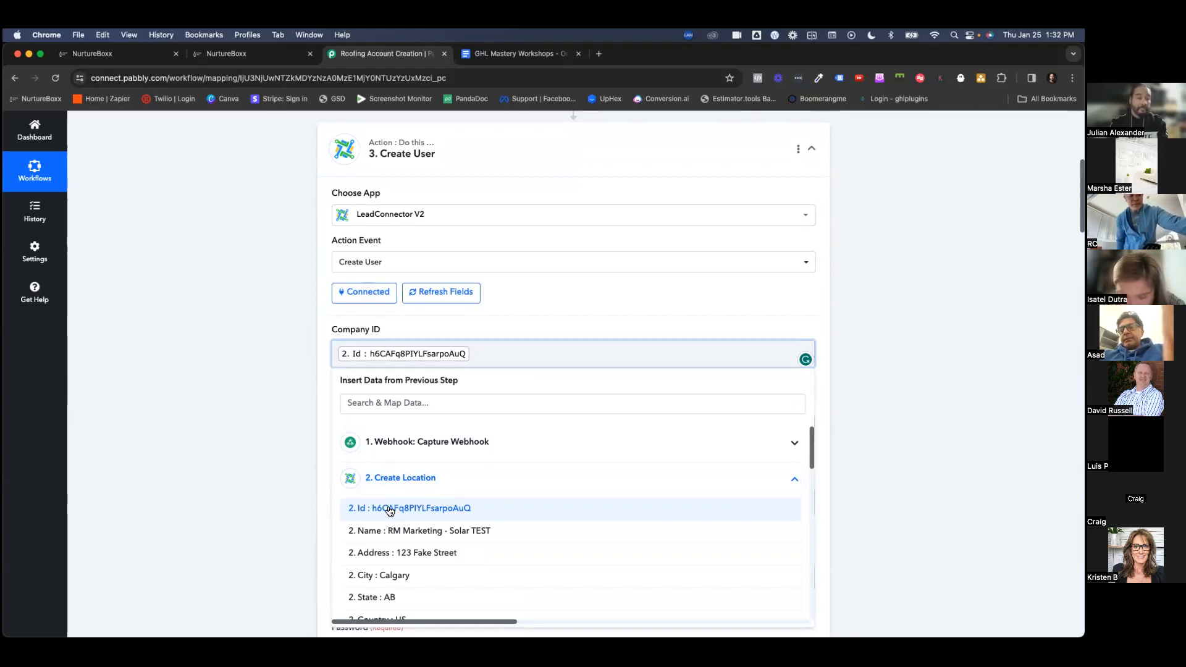
click(238, 436)
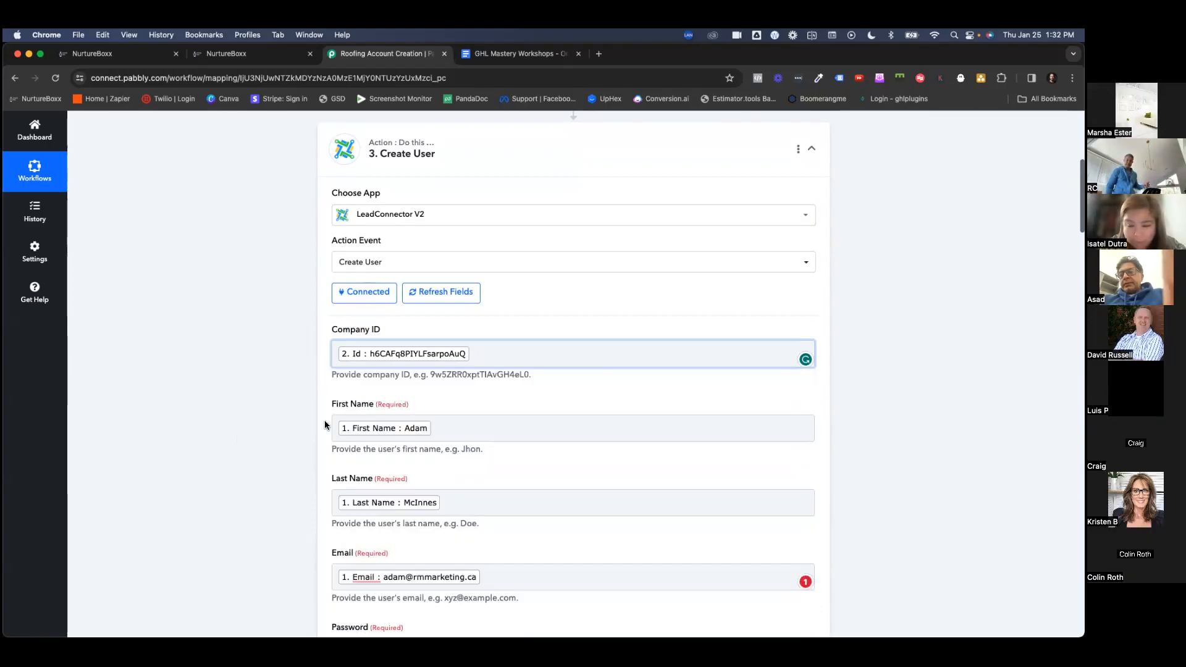
Review the Create User action's name, email, password, phone, Type, User Role and Location IDs fields.
scroll(332, 402, down, 3)
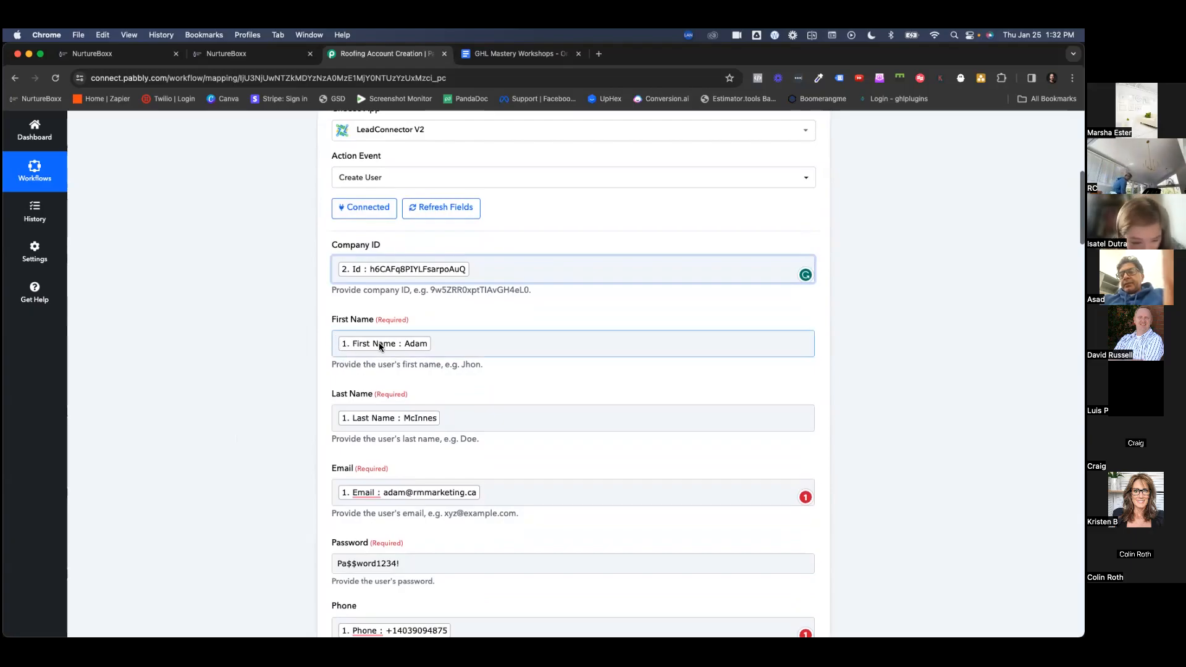
scroll(406, 503, down, 2)
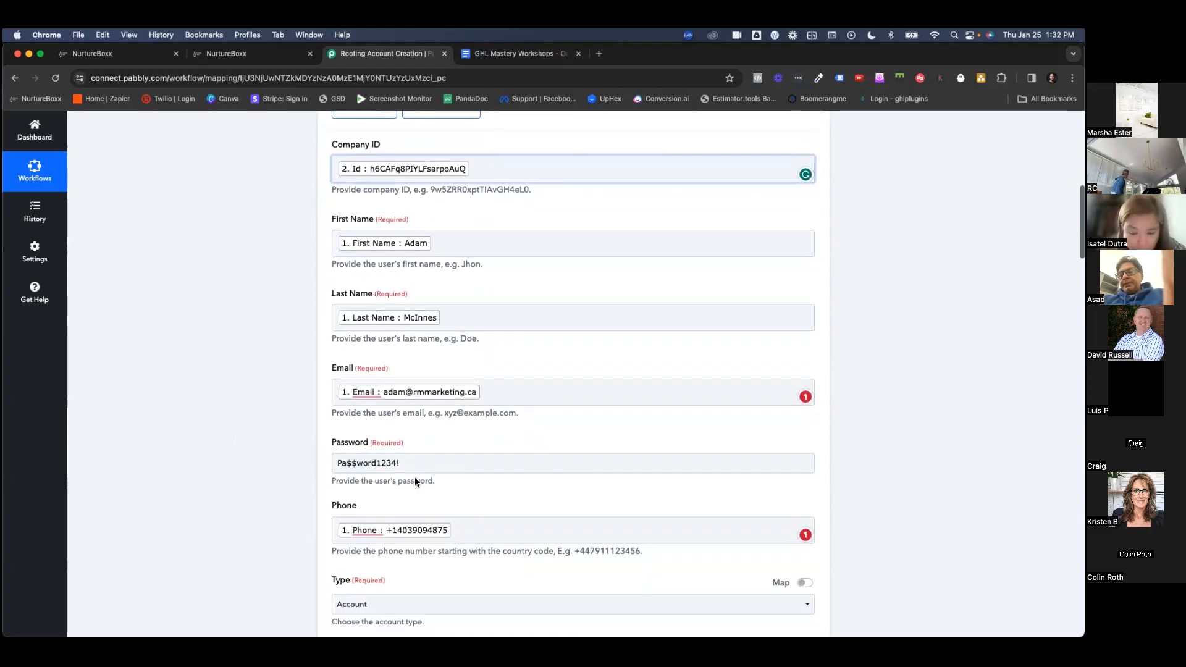
scroll(413, 476, down, 1)
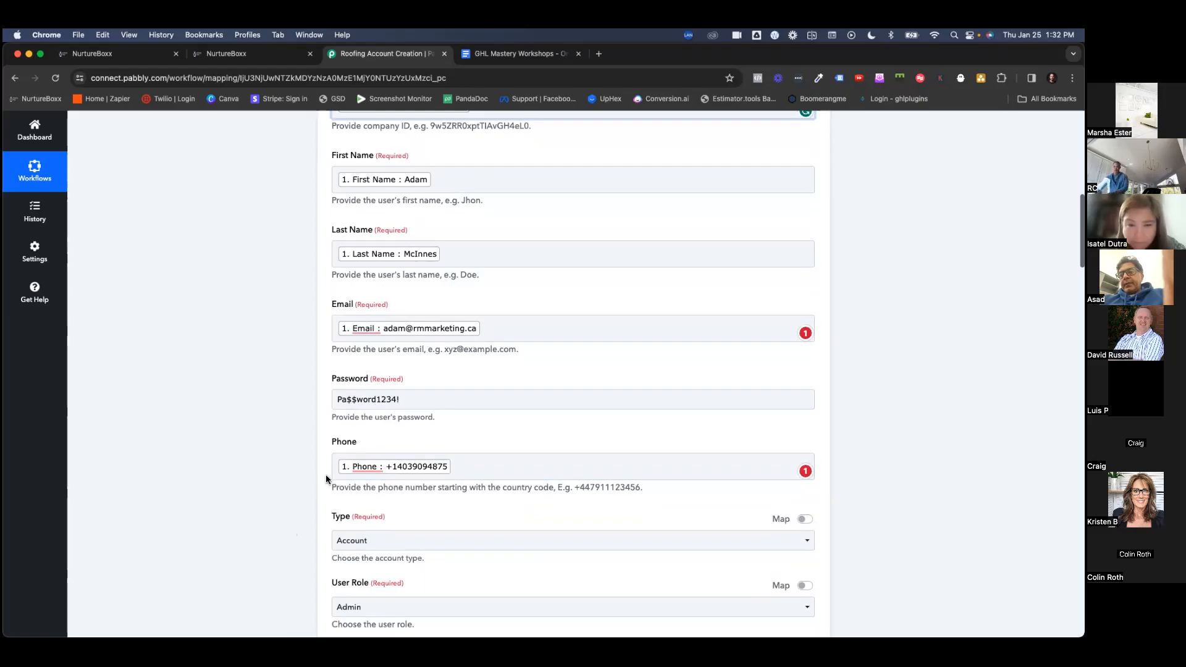
scroll(334, 473, down, 1)
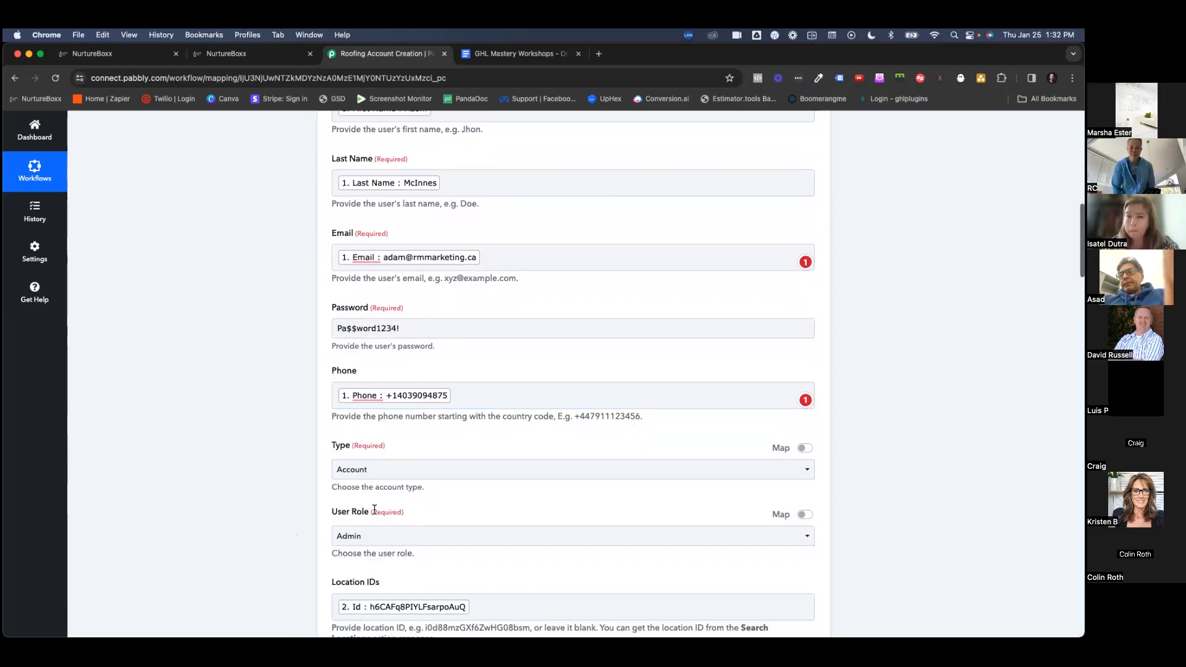
scroll(354, 515, down, 2)
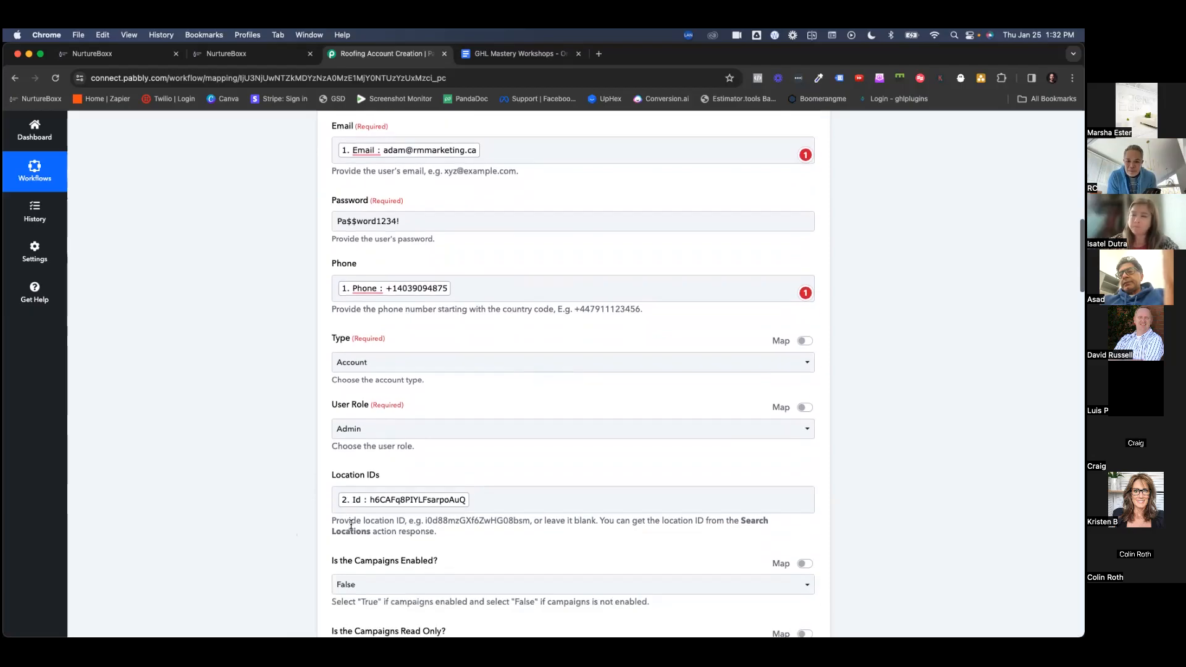
drag(335, 474, 380, 474)
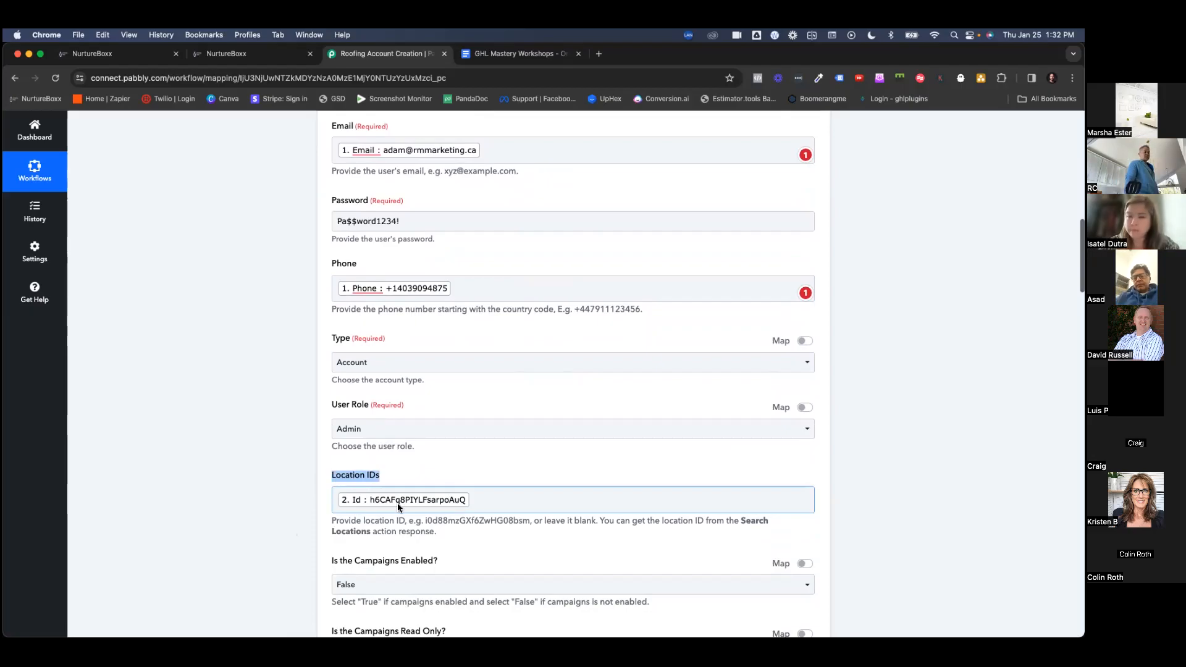
click(312, 492)
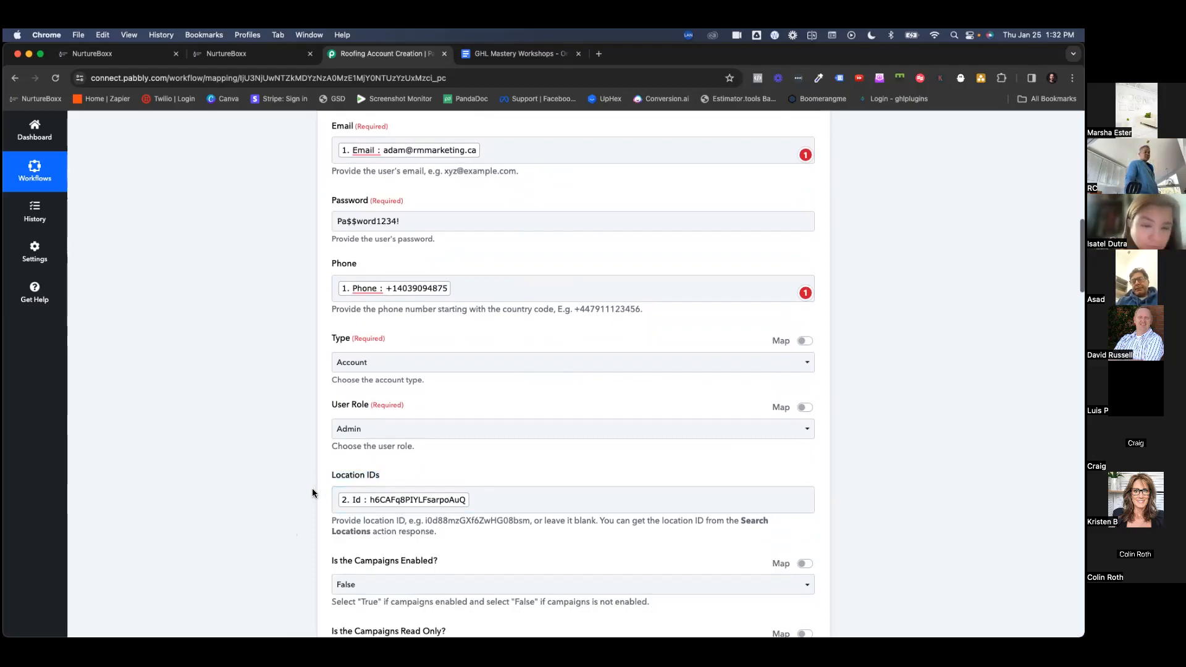
Examine the Create User permission settings for campaigns, contacts, workflows, triggers, funnels and websites.
scroll(313, 492, down, 10)
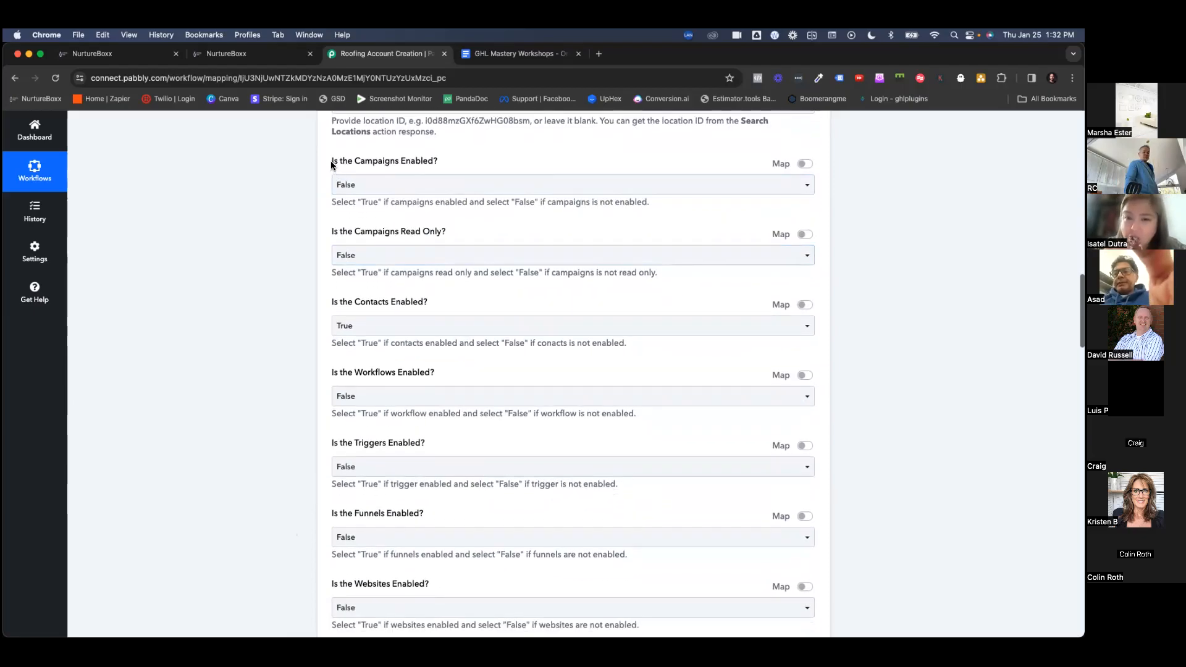
drag(331, 161, 547, 168)
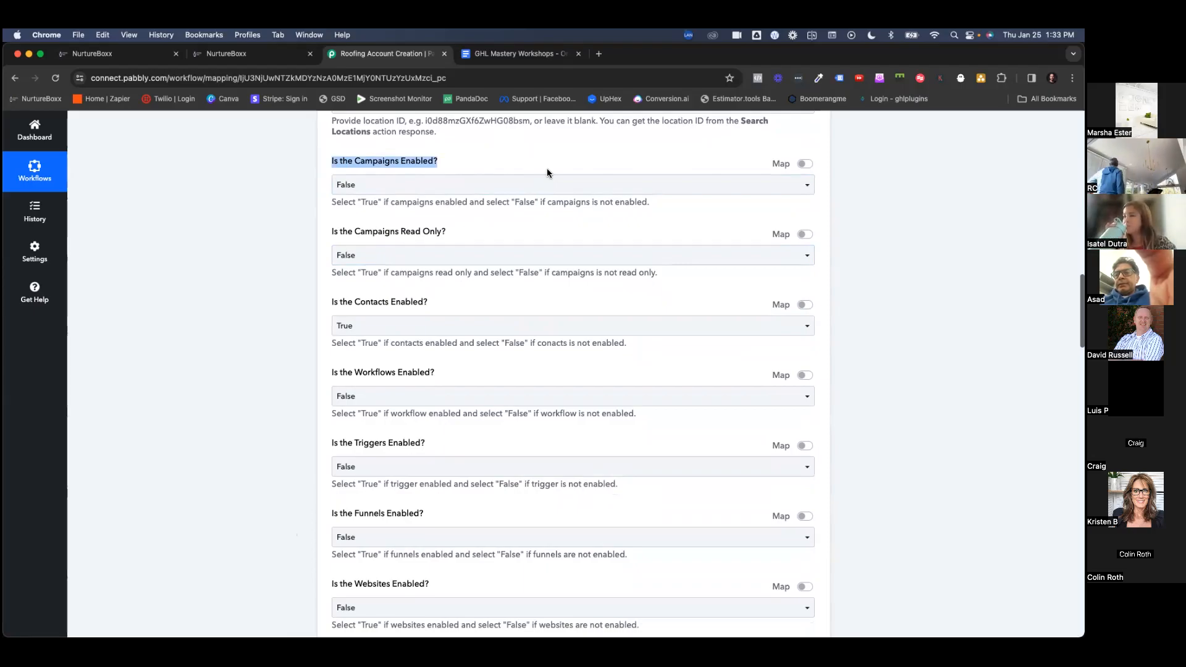
click(339, 254)
scroll(336, 255, down, 2)
scroll(336, 255, down, 1)
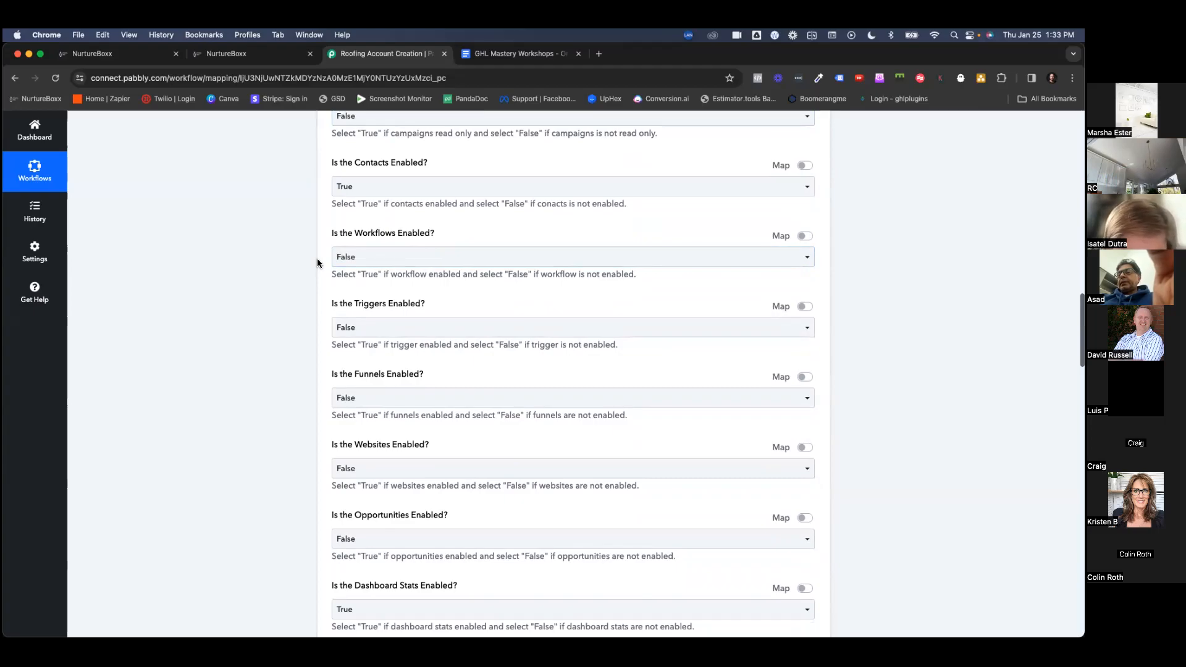
scroll(318, 263, down, 1)
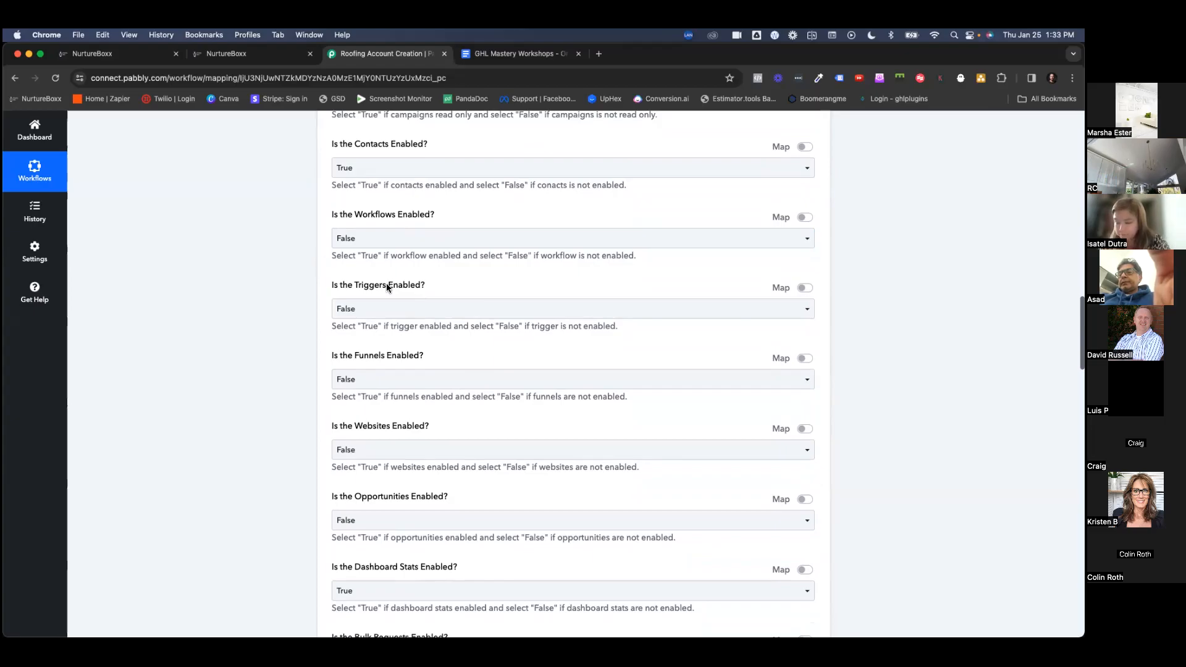
scroll(392, 284, down, 3)
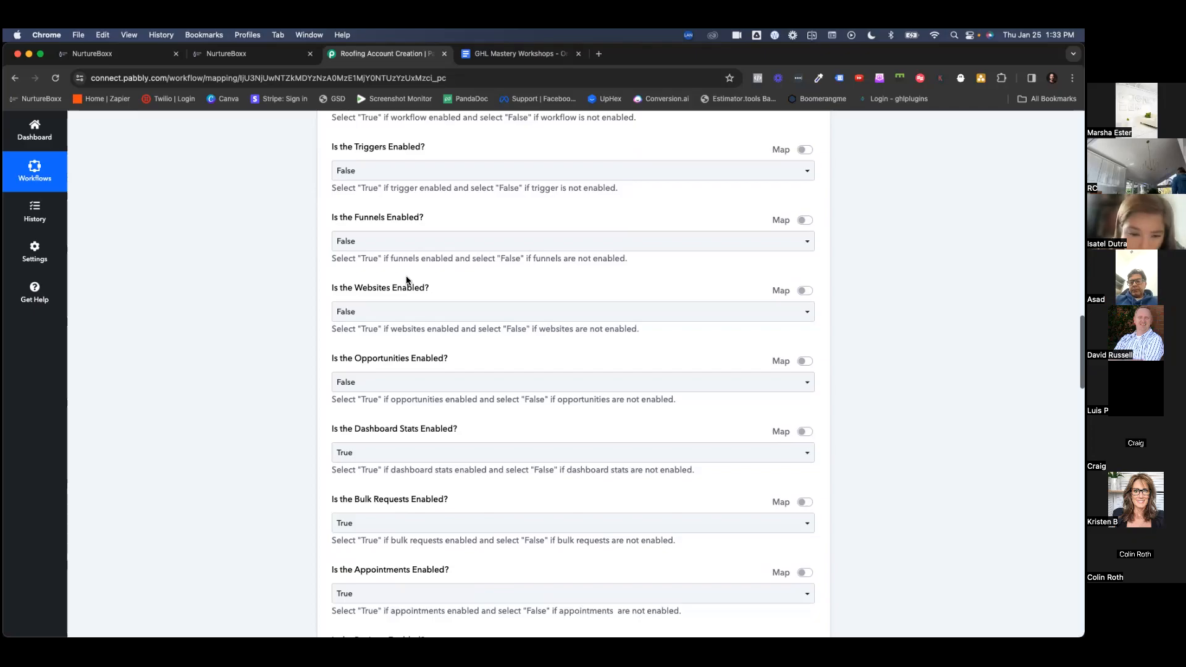
Look through the remaining Create User permissions, from opportunities and dashboard stats down to BotService at the end of the action.
scroll(398, 287, down, 2)
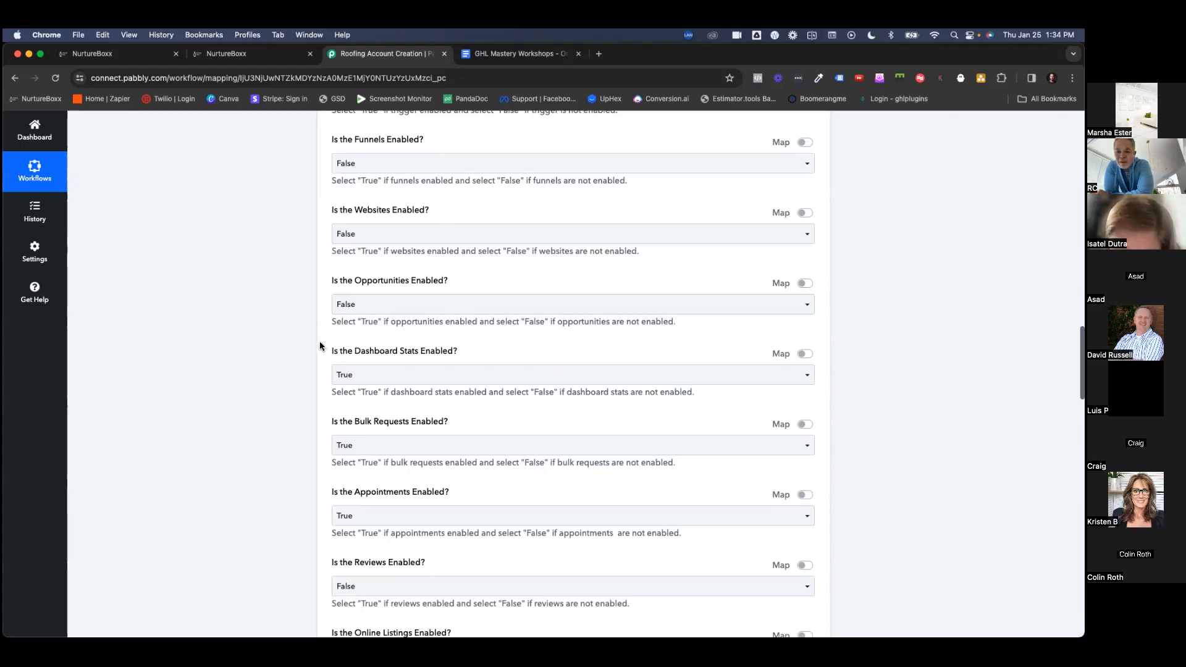
scroll(320, 343, down, 1)
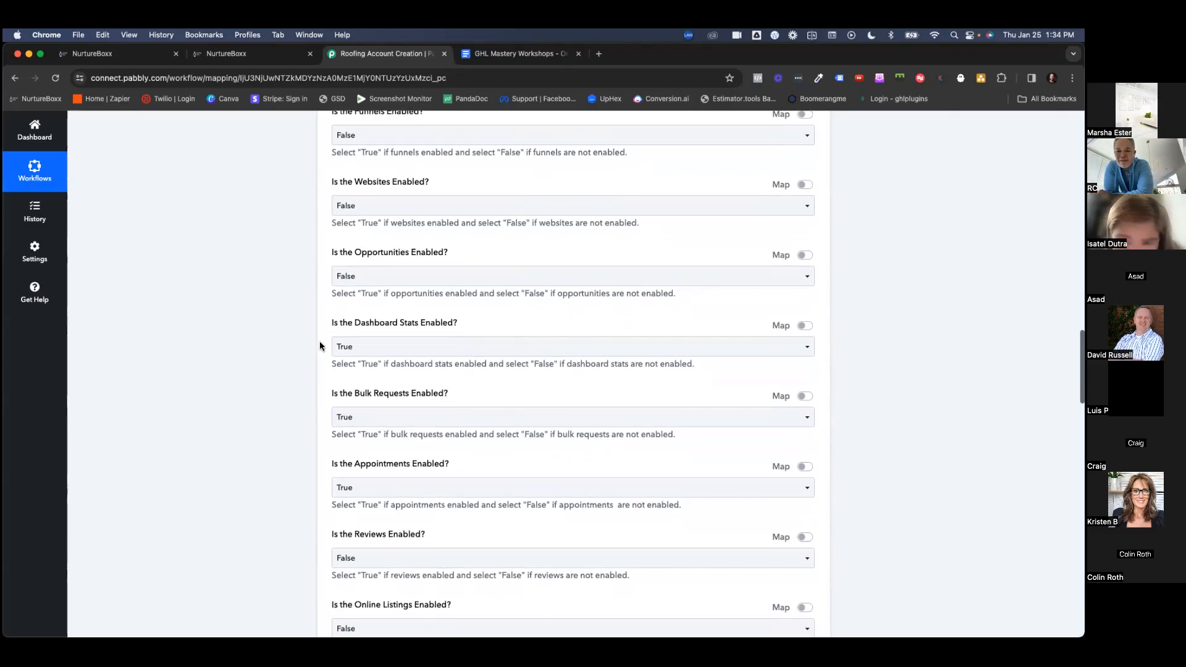
scroll(320, 343, down, 3)
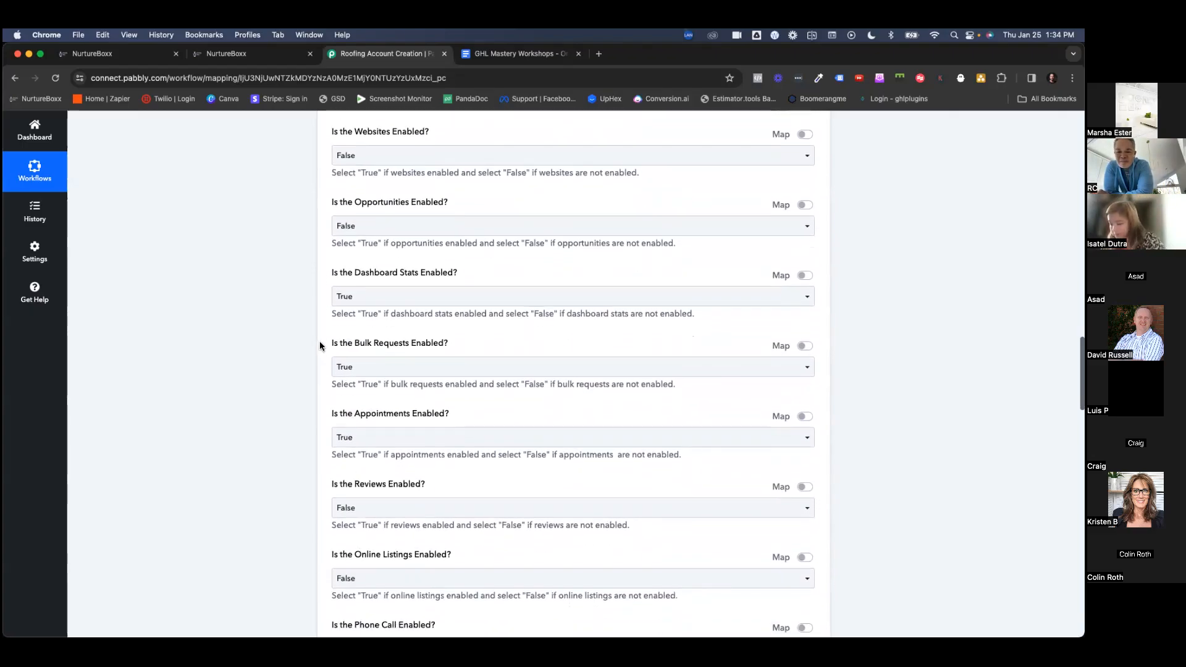
scroll(320, 343, down, 2)
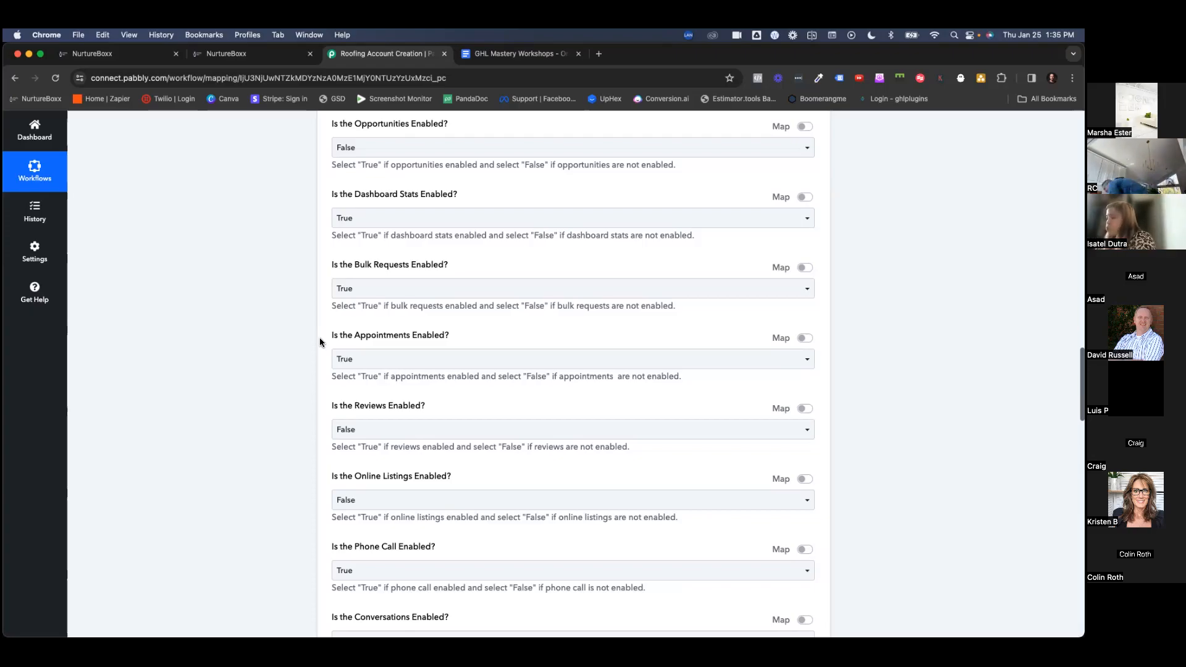
scroll(321, 342, down, 4)
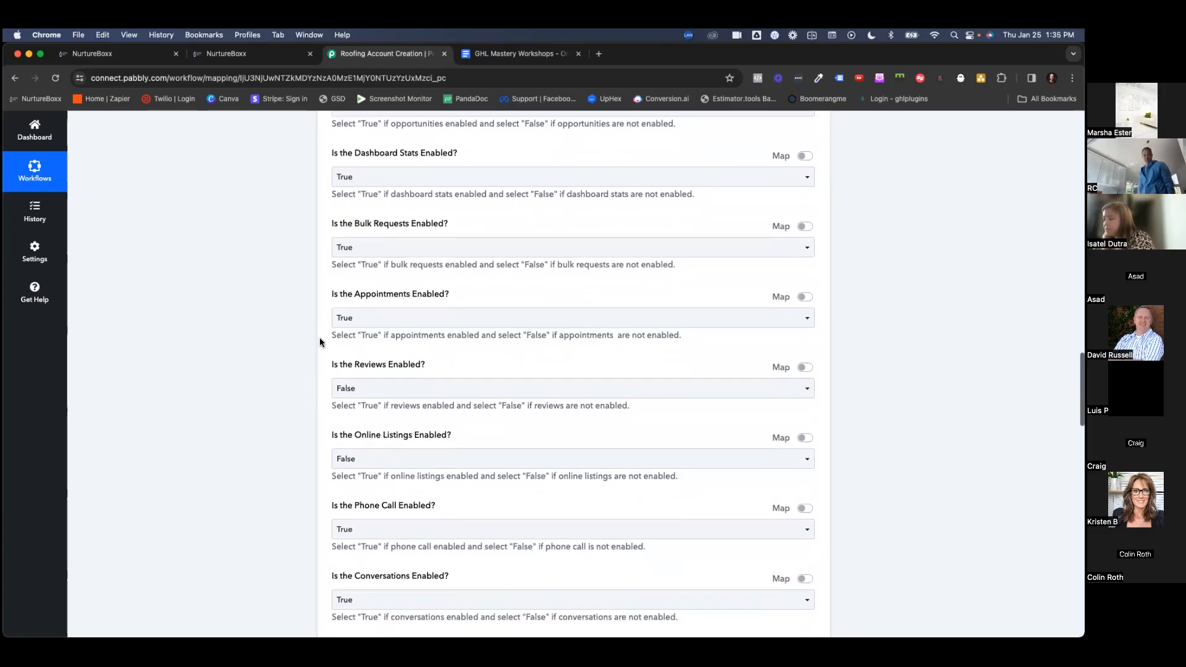
scroll(321, 341, down, 2)
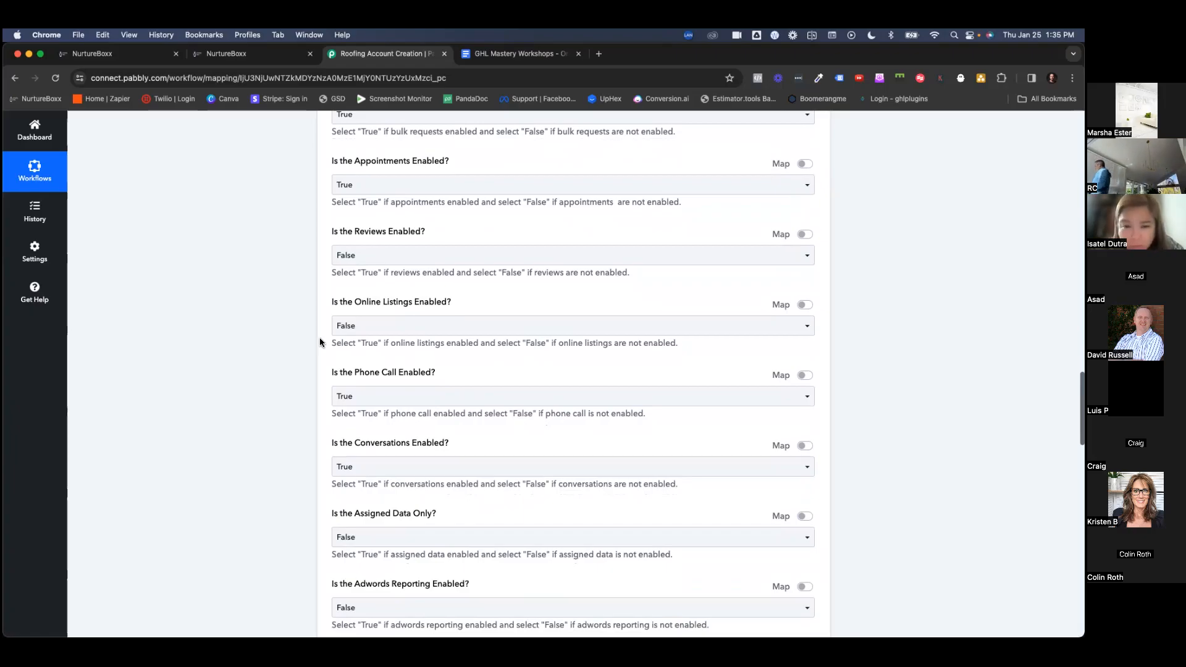
scroll(320, 341, down, 6)
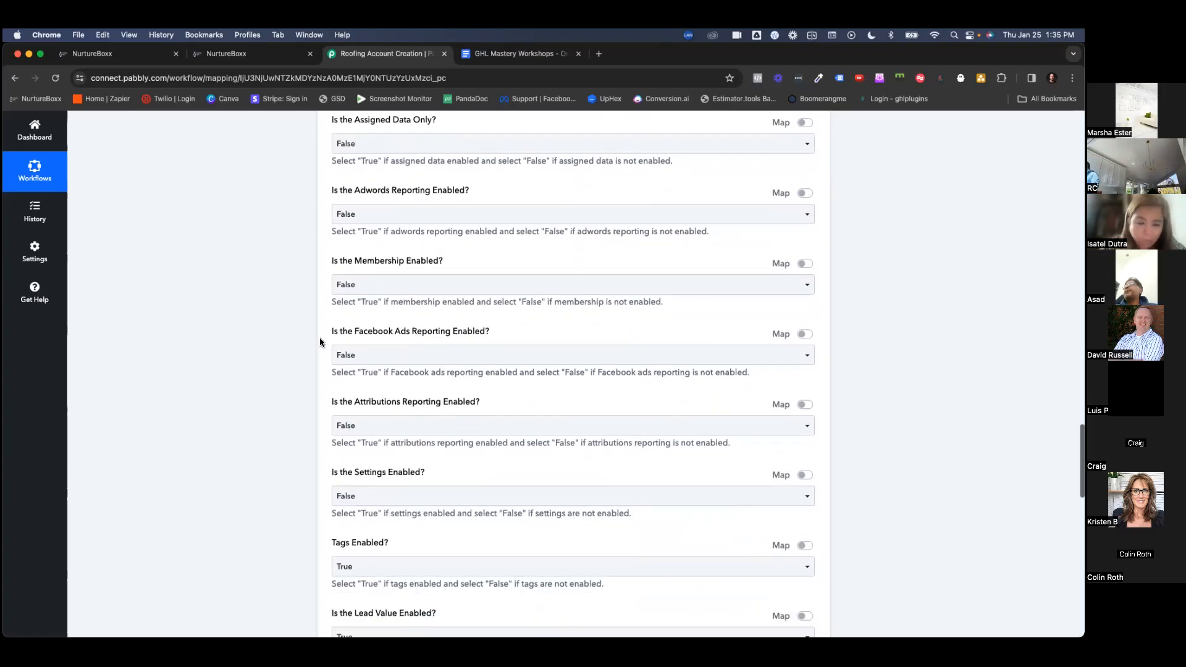
scroll(320, 341, down, 7)
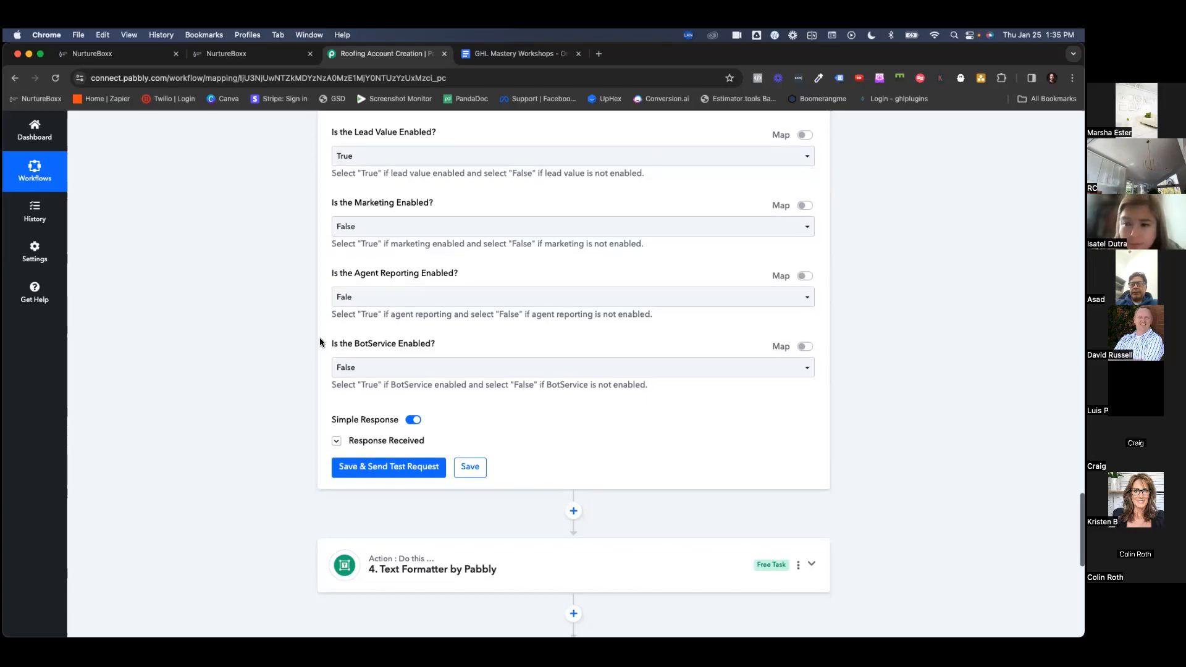
Expand the Text Formatter by Pabbly action and examine its Text, Find and Replace fields, leaving their values as they are.
scroll(318, 352, down, 2)
click(434, 478)
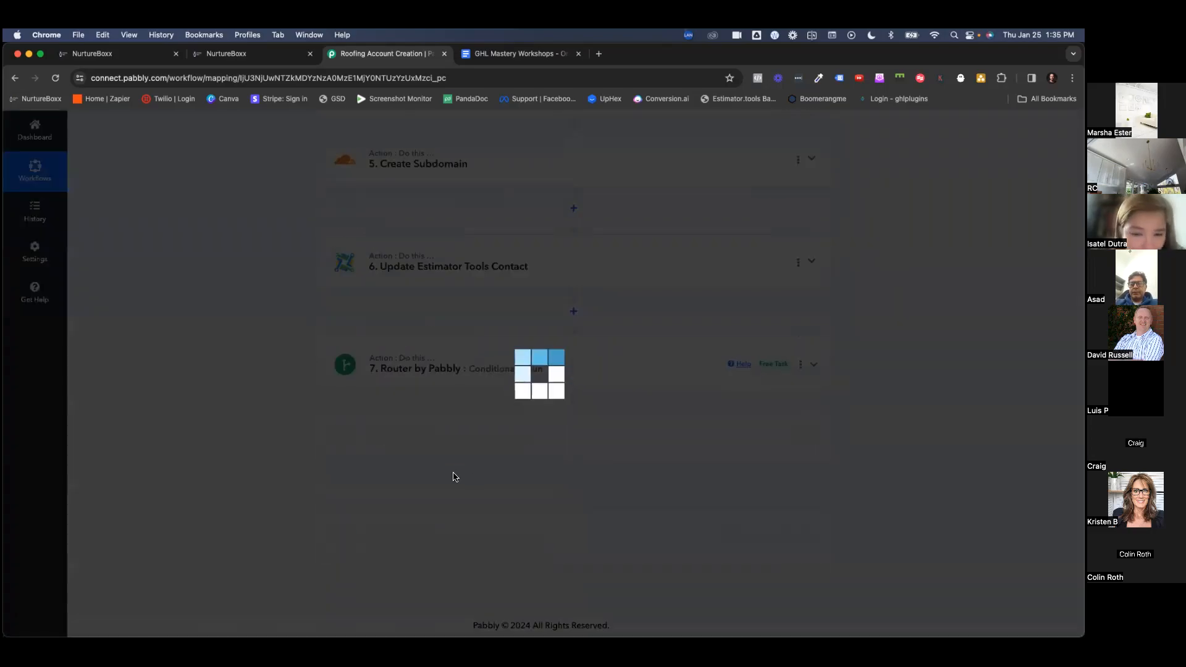
scroll(303, 389, down, 1)
click(402, 370)
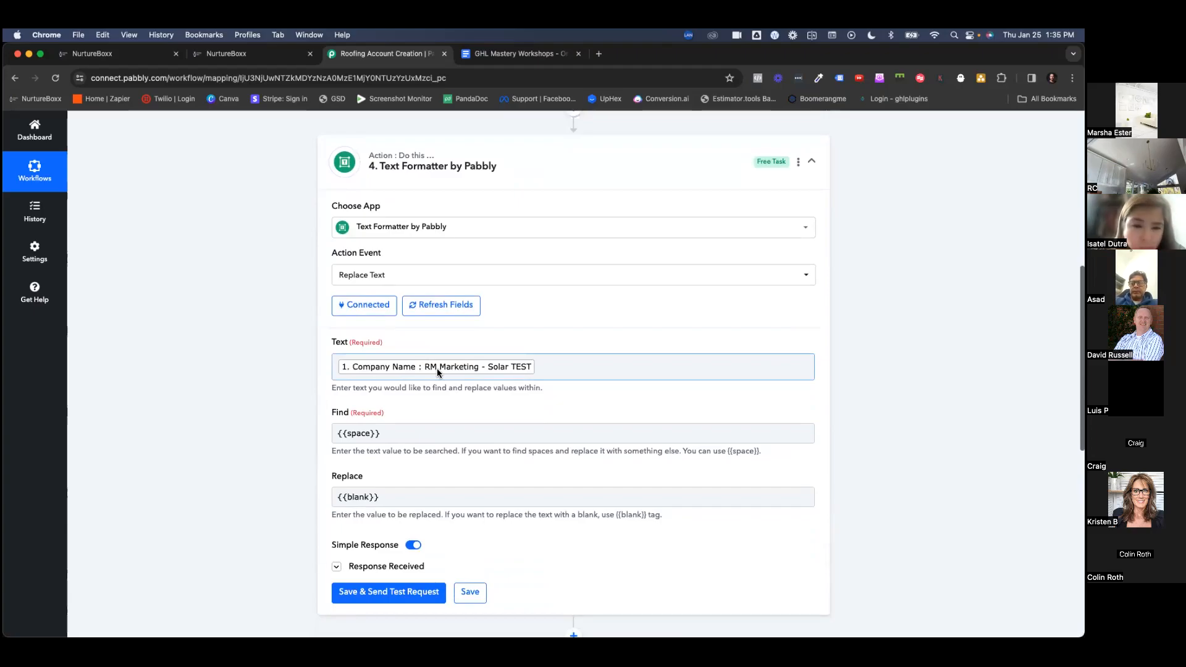
key(Tab)
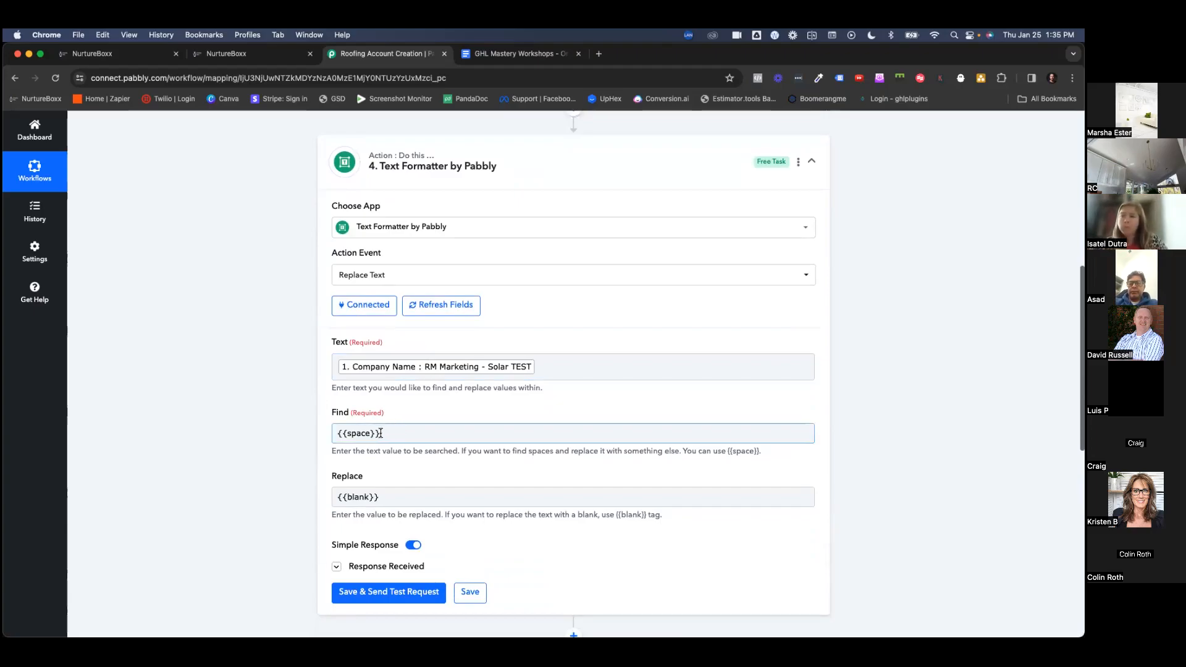
click(377, 496)
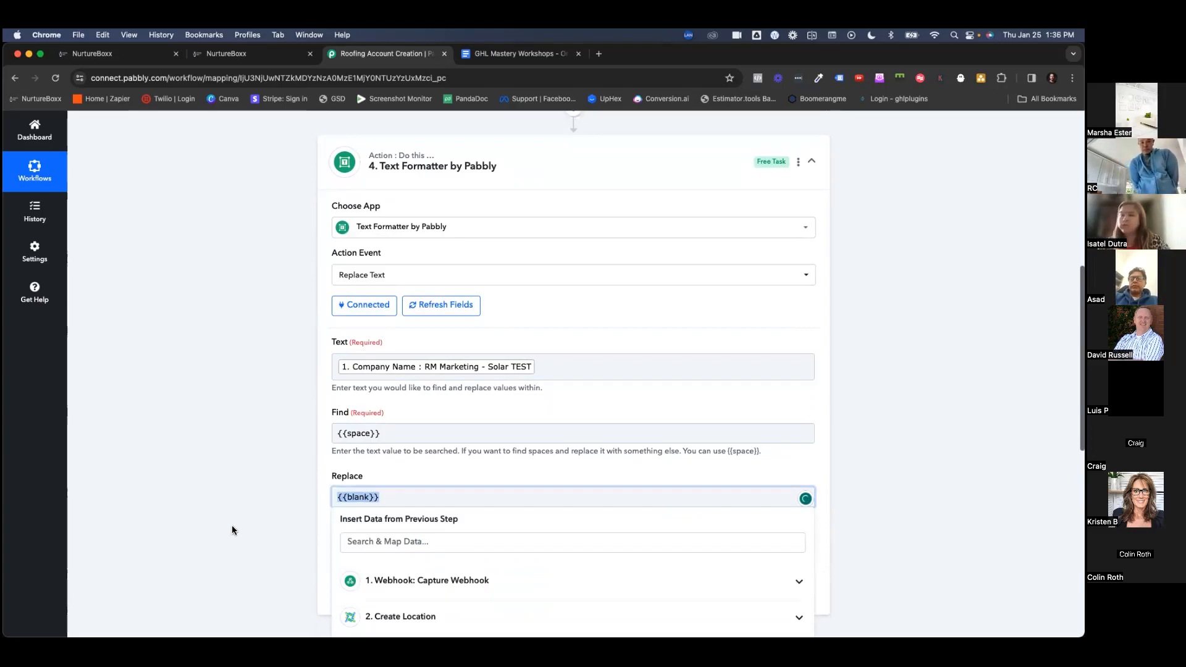
scroll(231, 527, down, 2)
click(231, 530)
Expand the Cloudflare Create Subdomain action and examine its Account, Domain ID, Type, Name, Value, TTL and Proxied fields.
scroll(232, 528, down, 3)
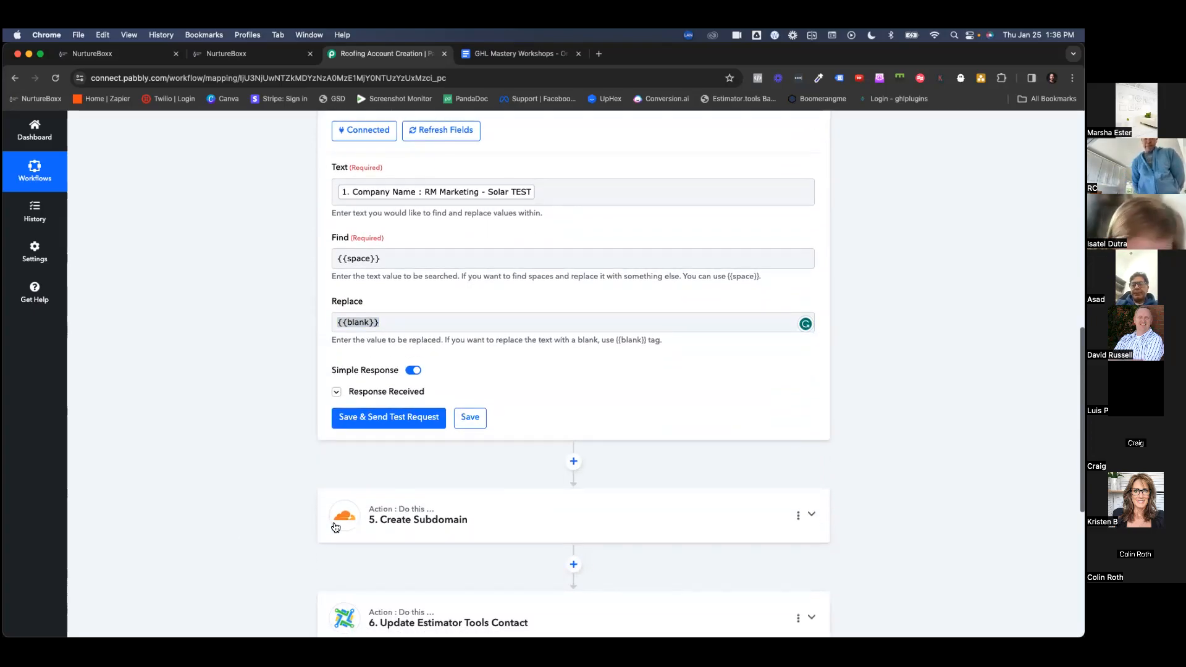
click(506, 519)
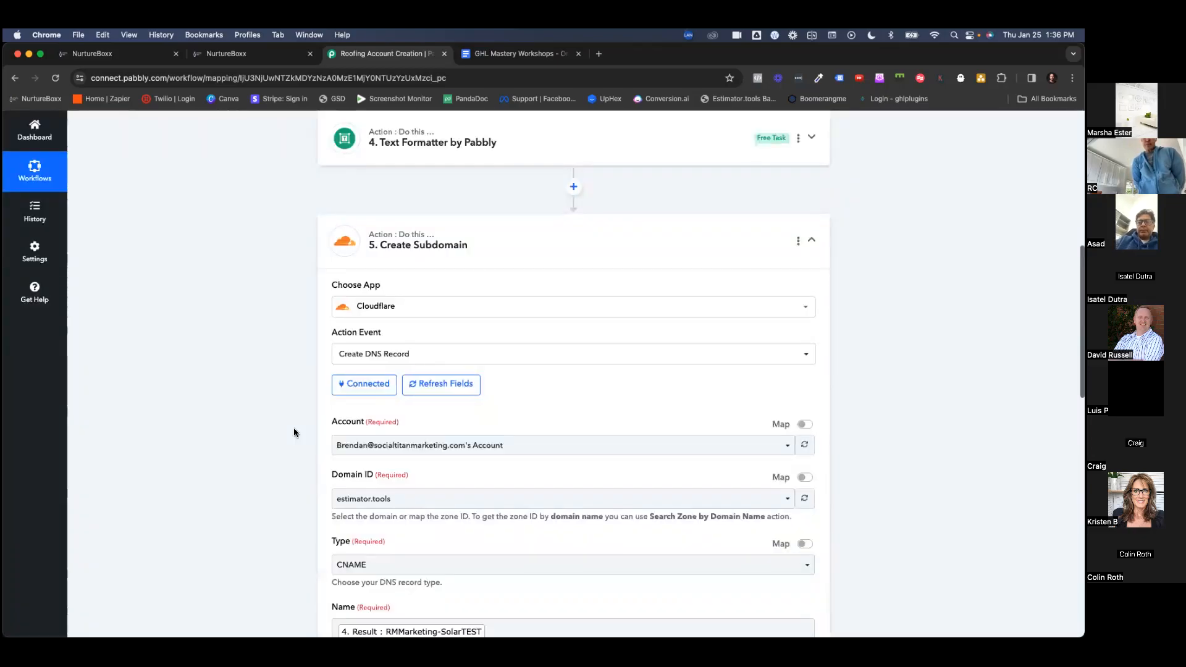
scroll(294, 433, down, 2)
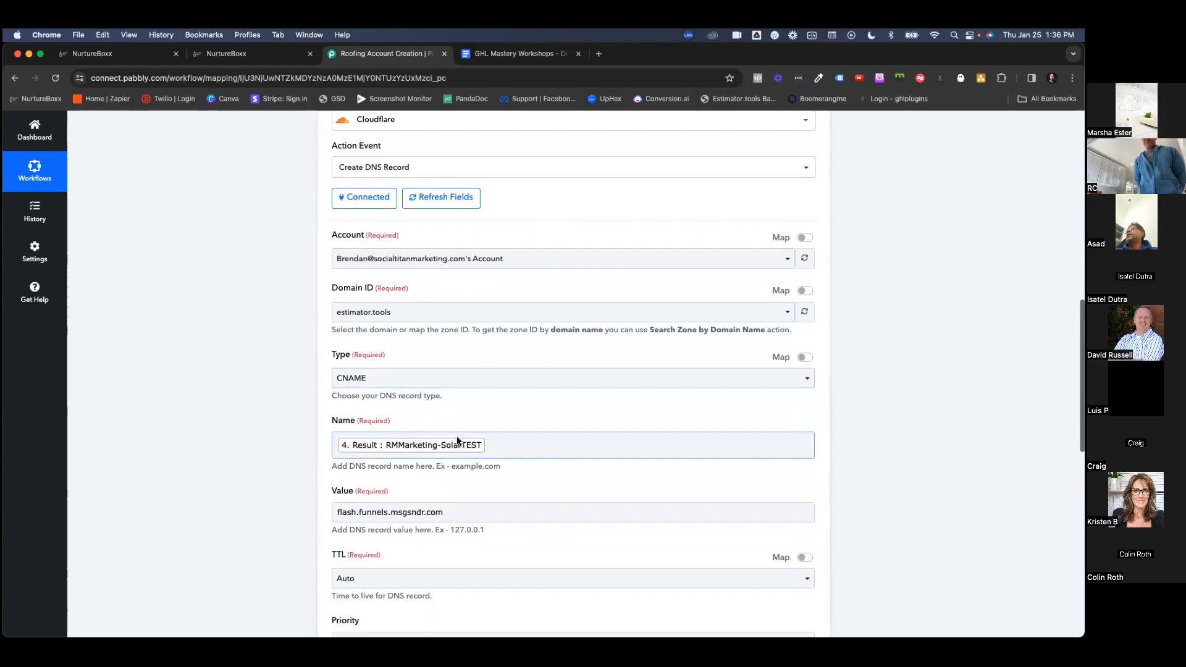
click(330, 467)
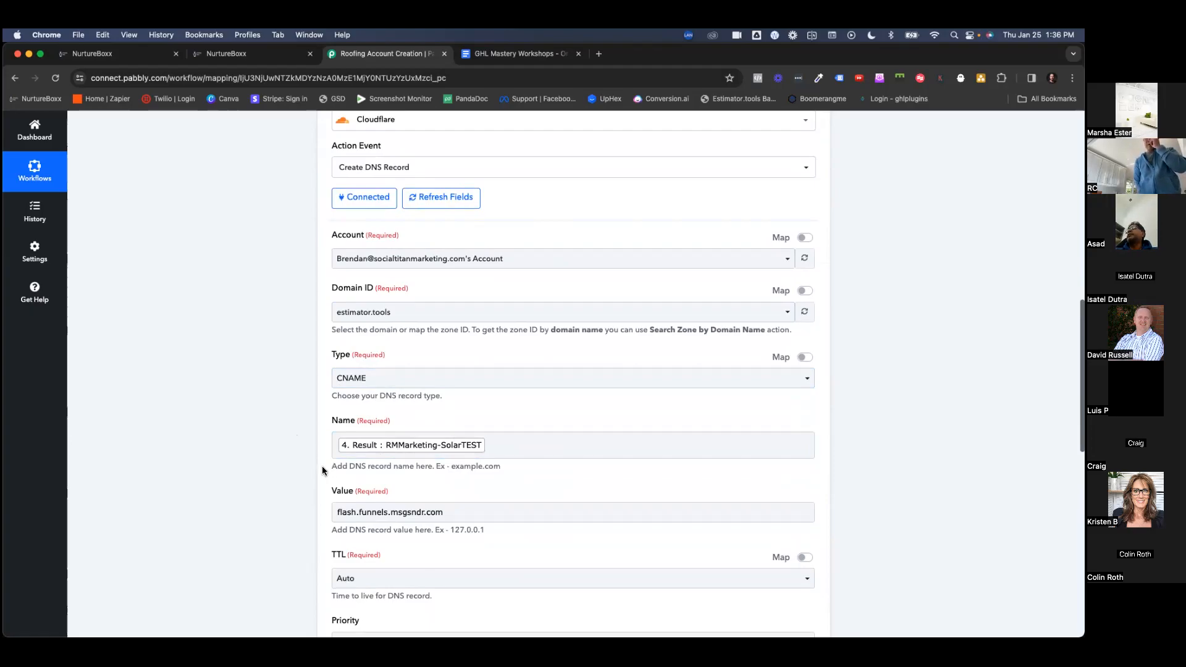
scroll(316, 471, down, 2)
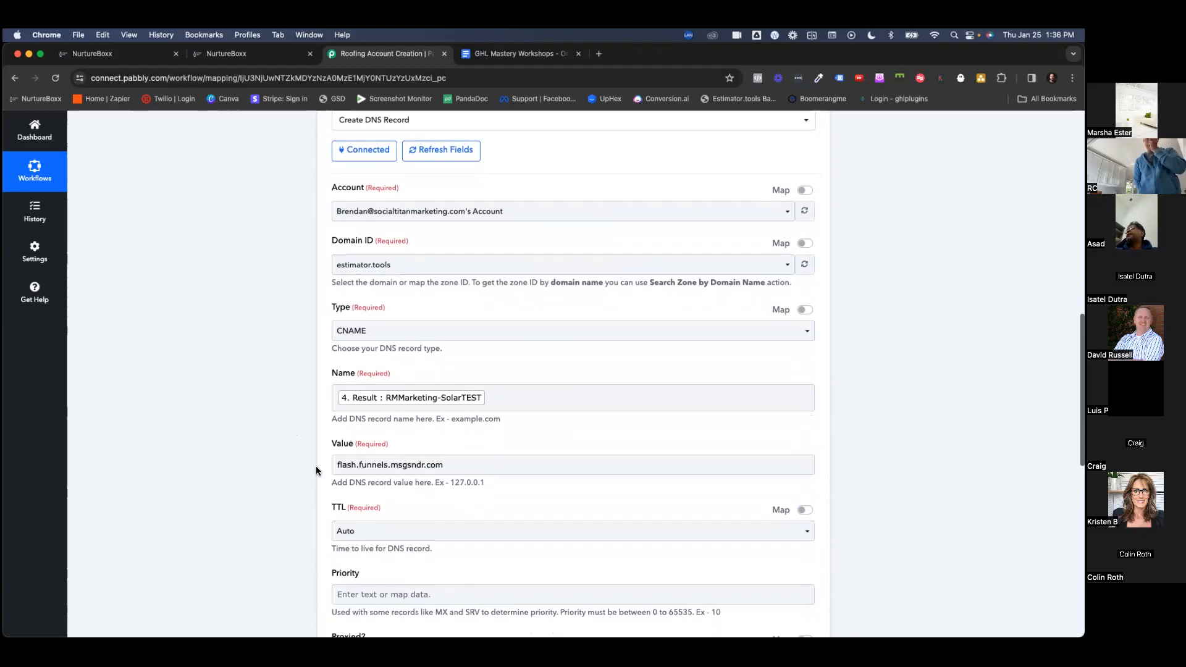
scroll(316, 471, down, 5)
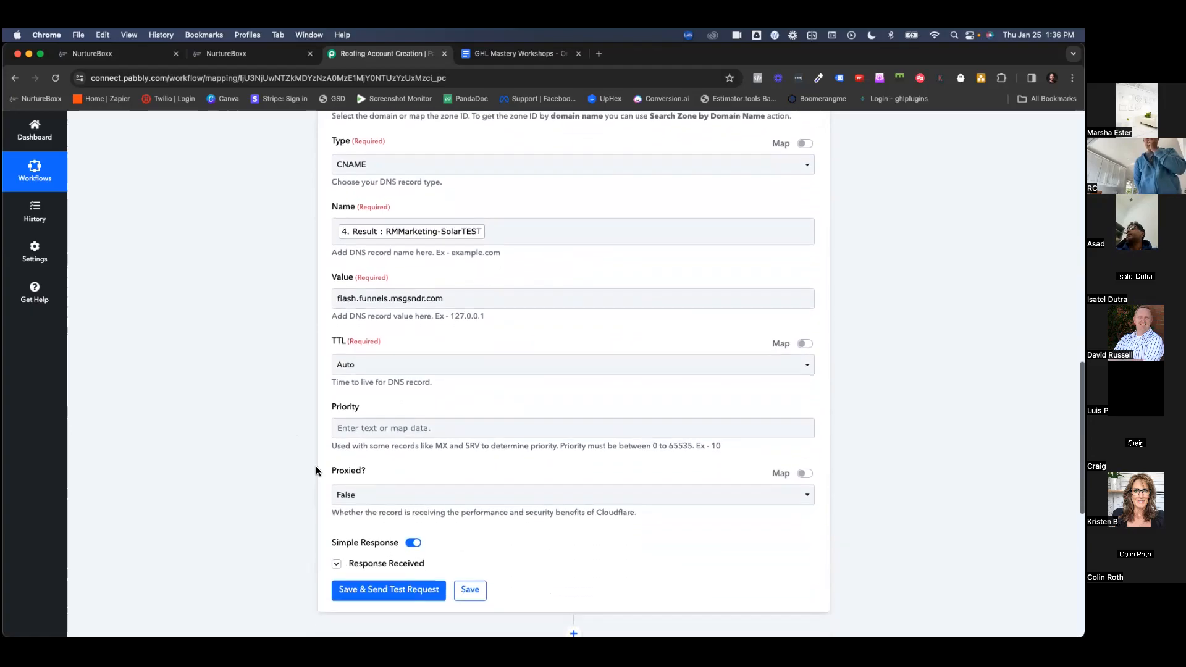
scroll(316, 470, down, 5)
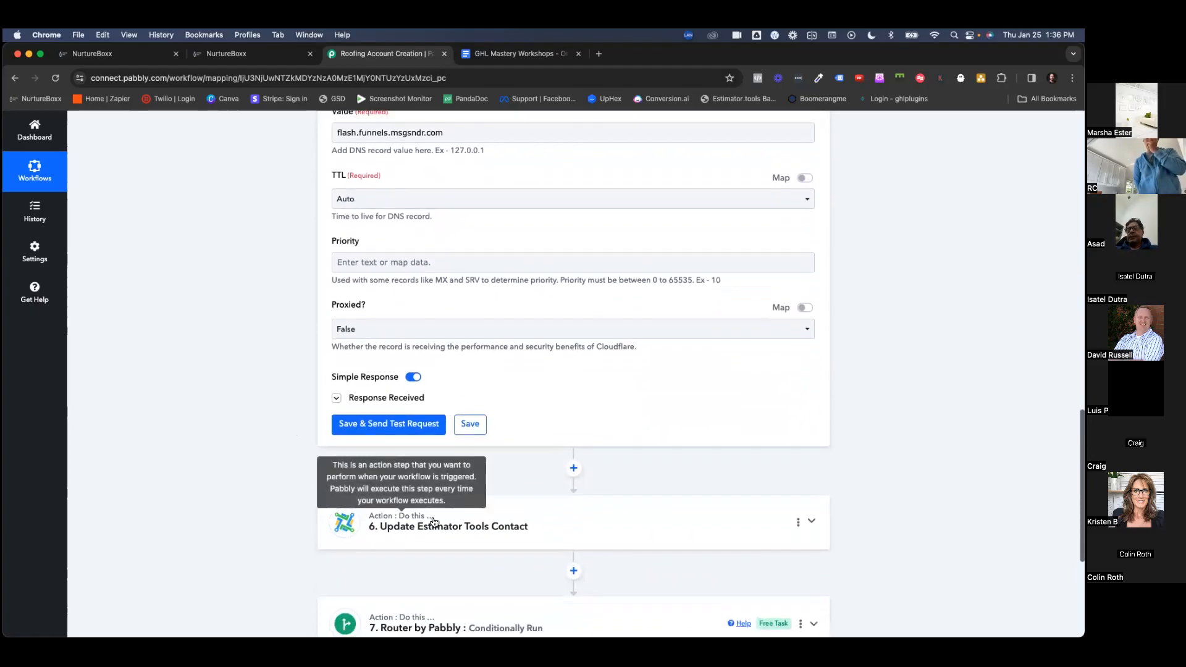
Expand the Update Estimator Tools Contact action and examine its action event and the mapped name and email fields.
click(451, 526)
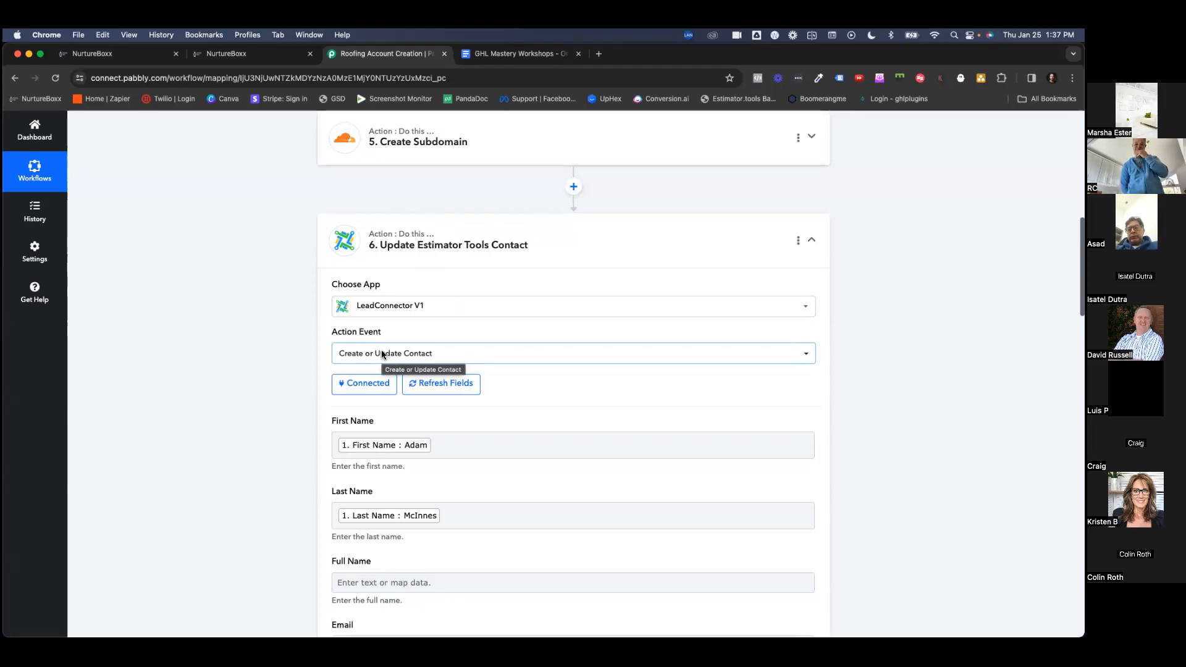
scroll(373, 424, down, 3)
scroll(429, 420, down, 3)
click(419, 456)
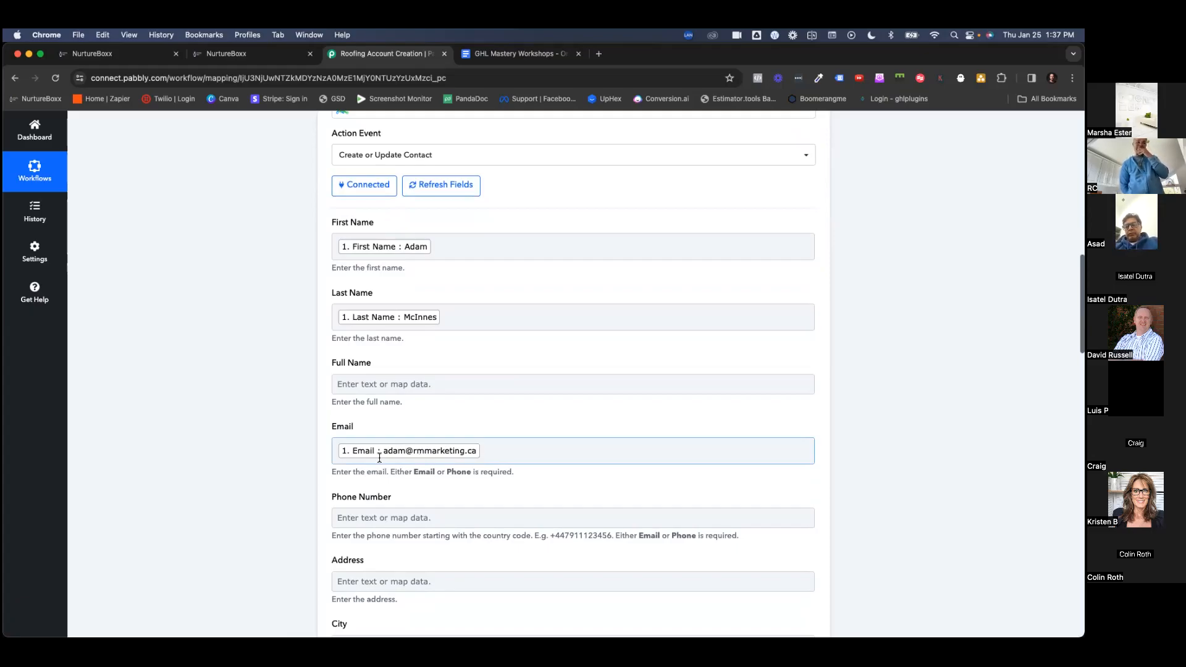
scroll(367, 450, down, 6)
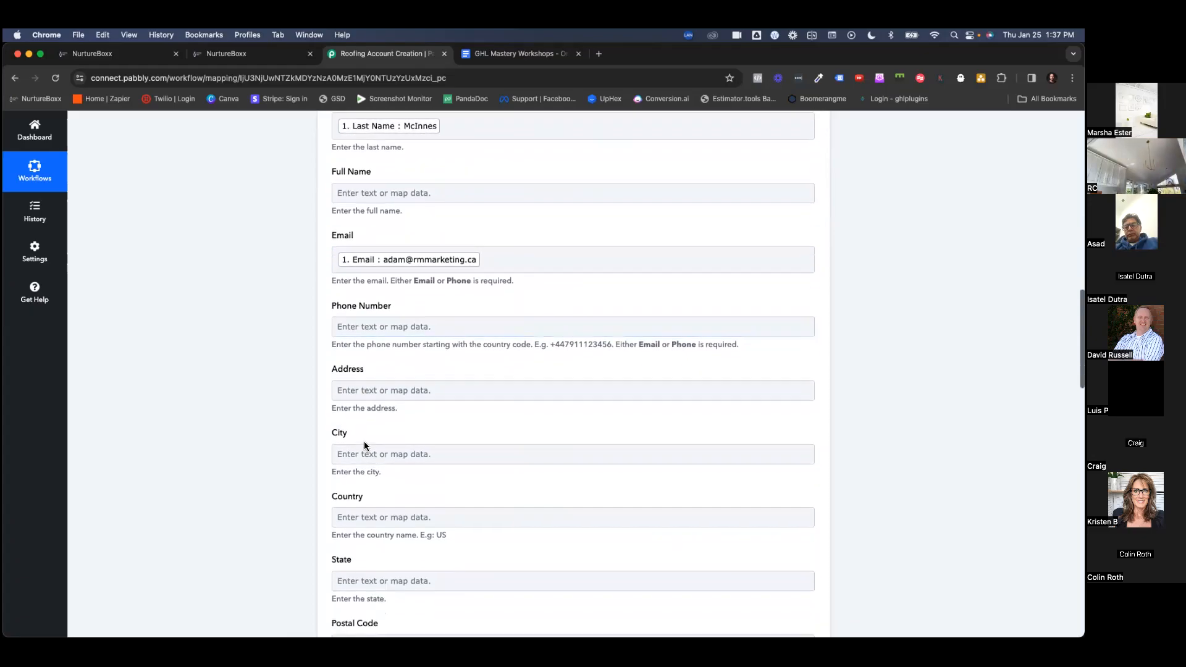
scroll(364, 441, down, 8)
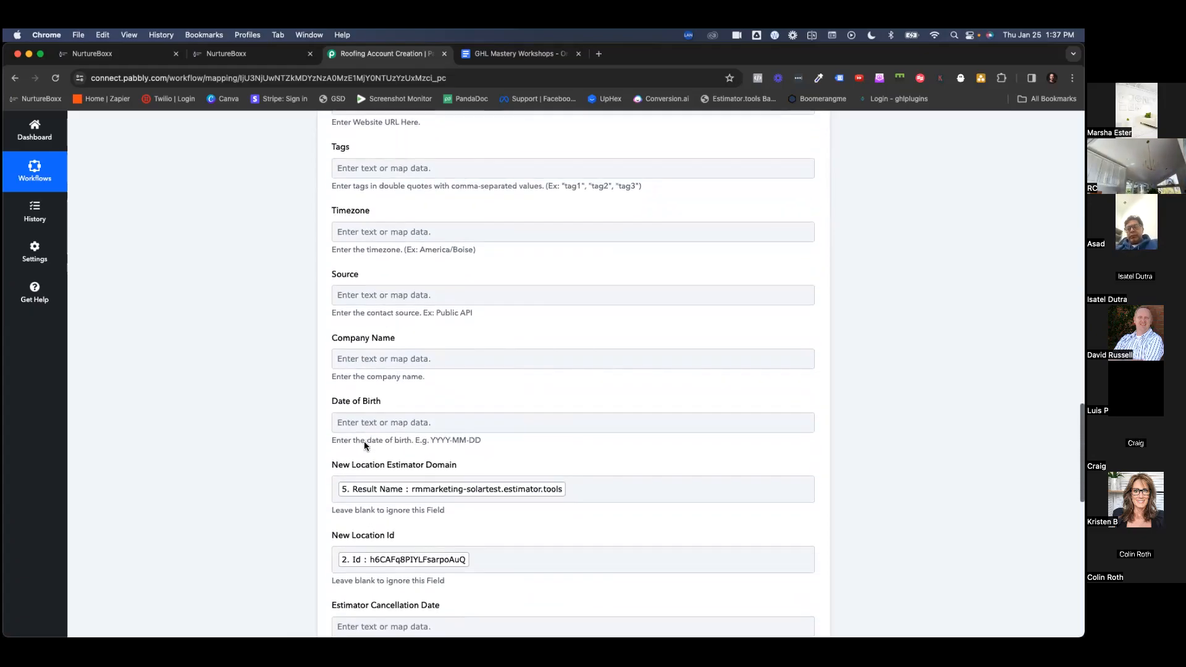
Review the contact update's New Location Estimator Domain, New Location Id and New Location API custom field mappings.
drag(332, 410, 442, 413)
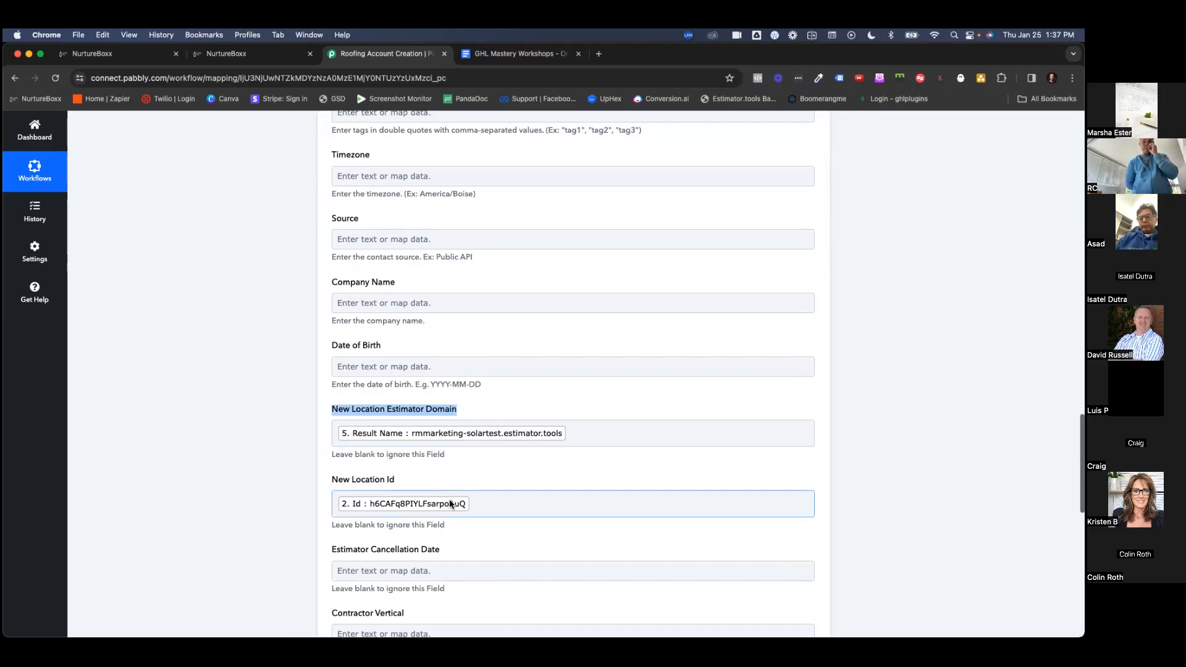
scroll(450, 504, down, 5)
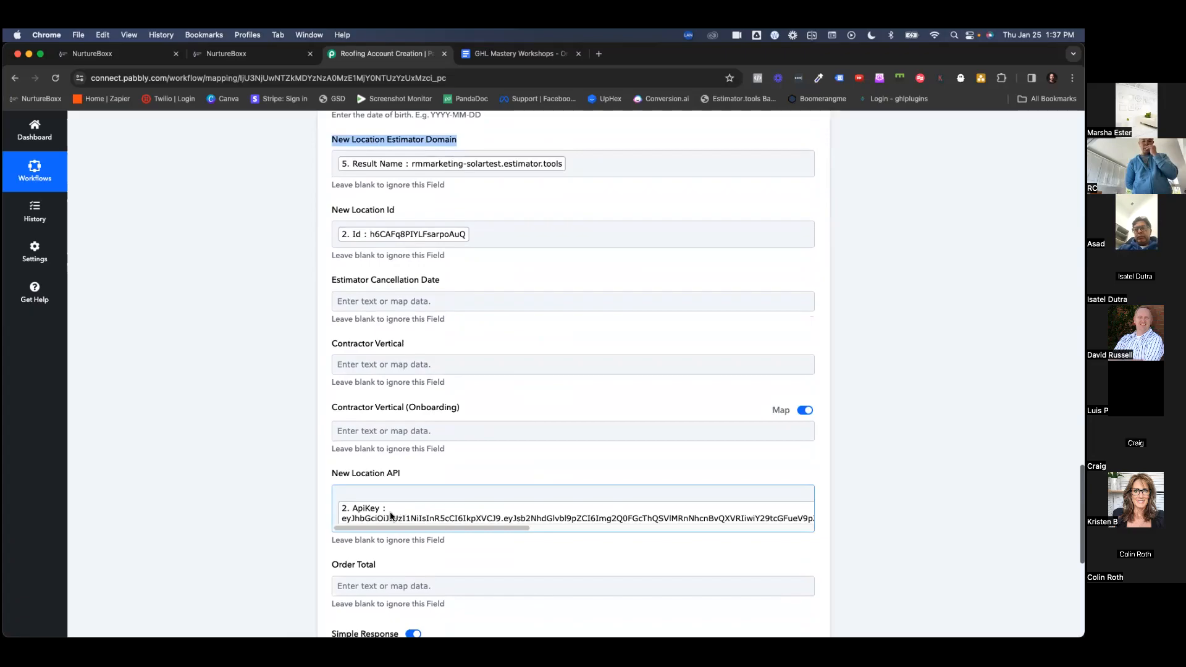
scroll(391, 507, down, 2)
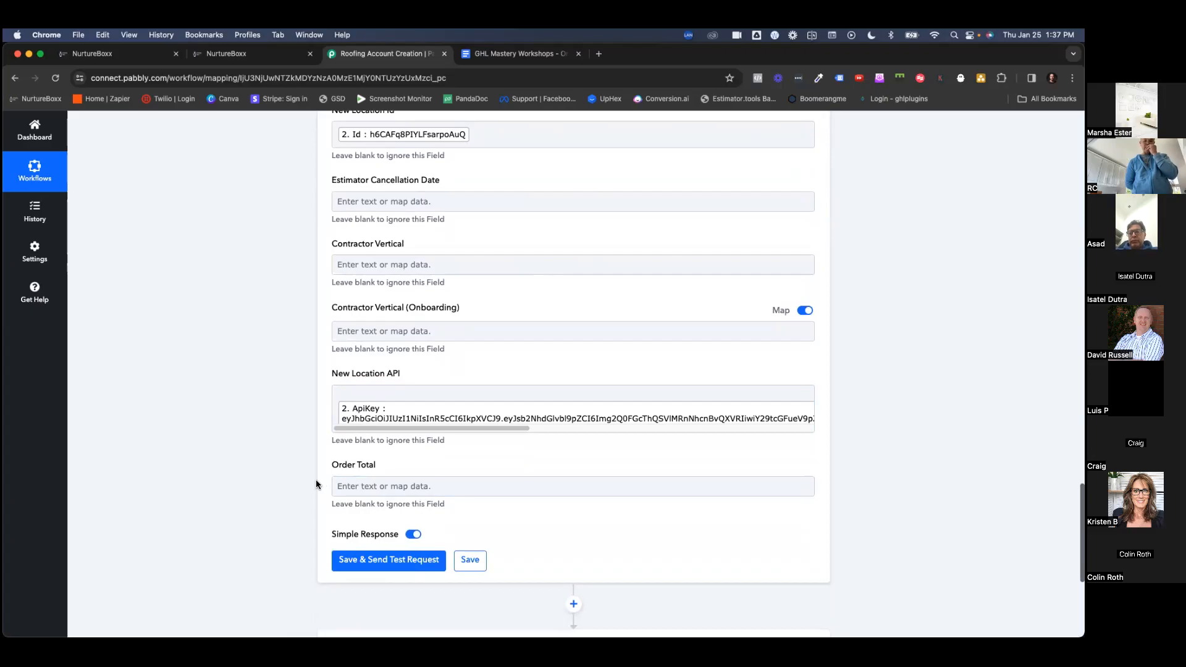
scroll(316, 484, up, 5)
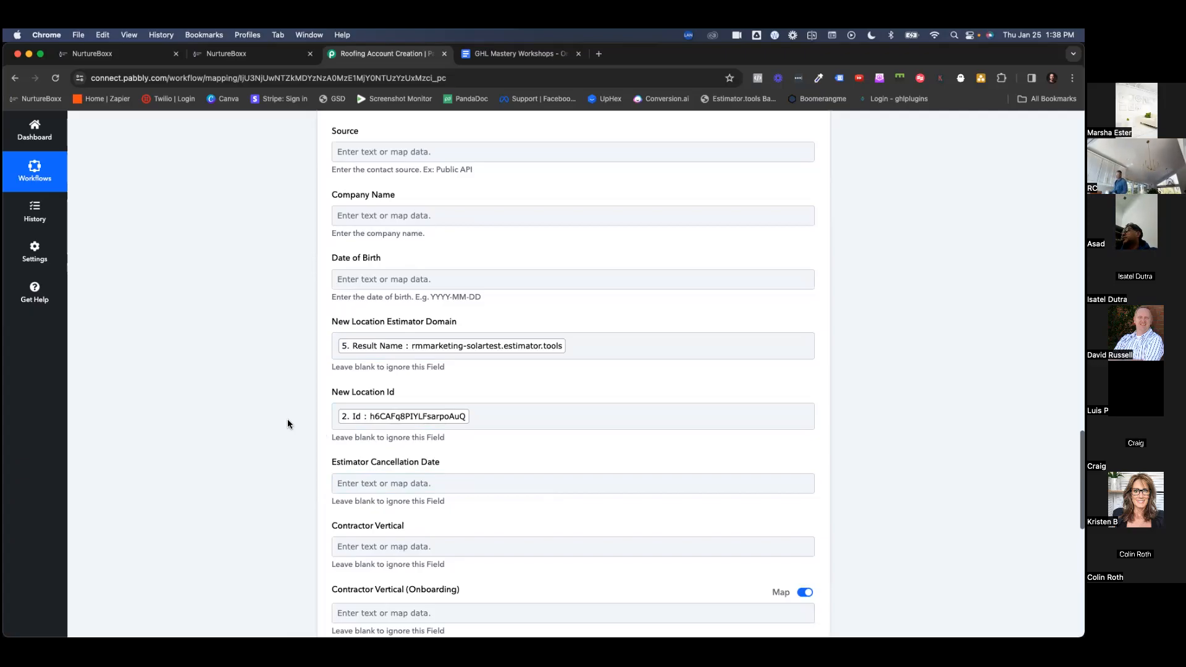
scroll(288, 425, down, 2)
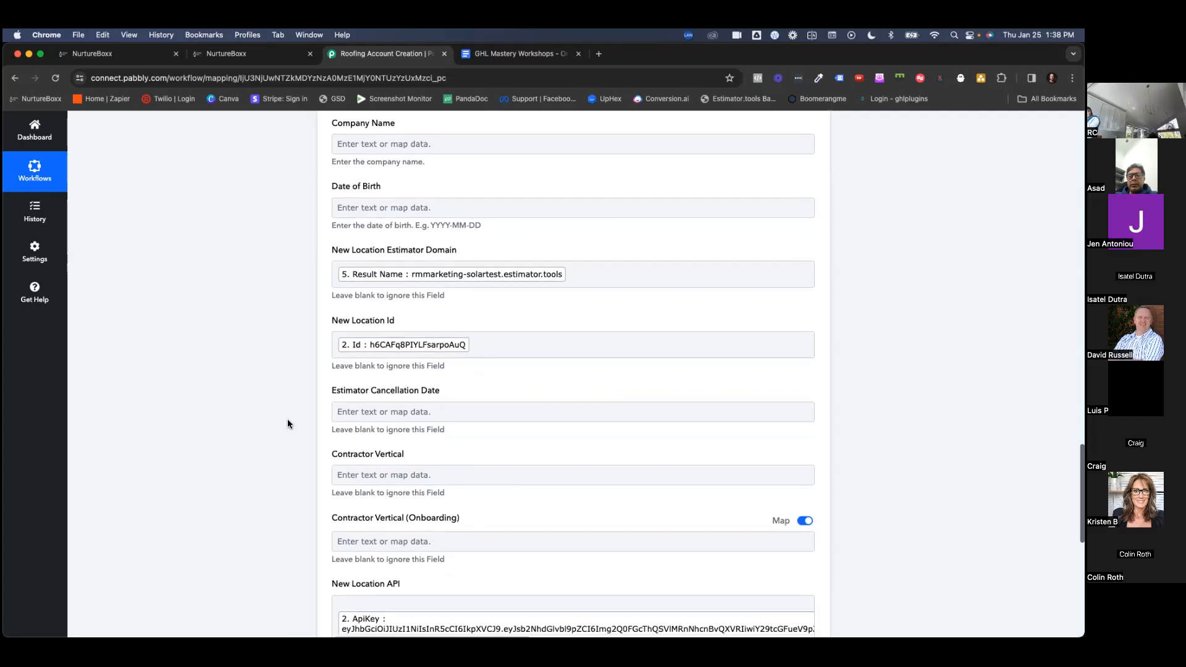
scroll(288, 424, down, 1)
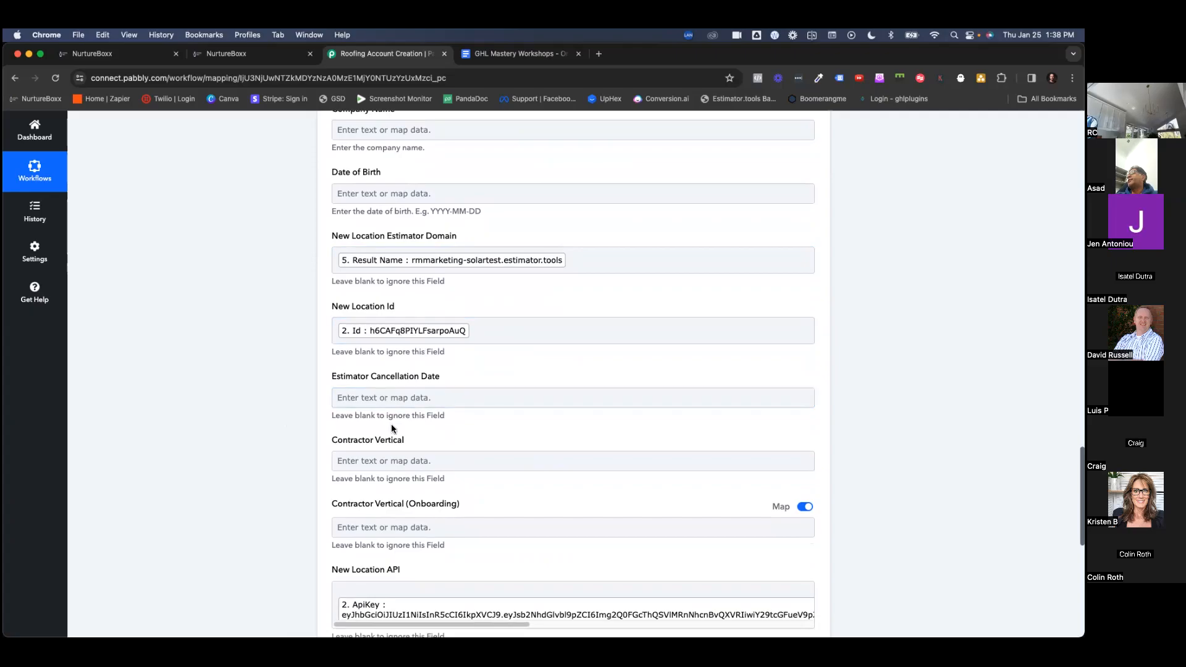
scroll(288, 523, down, 3)
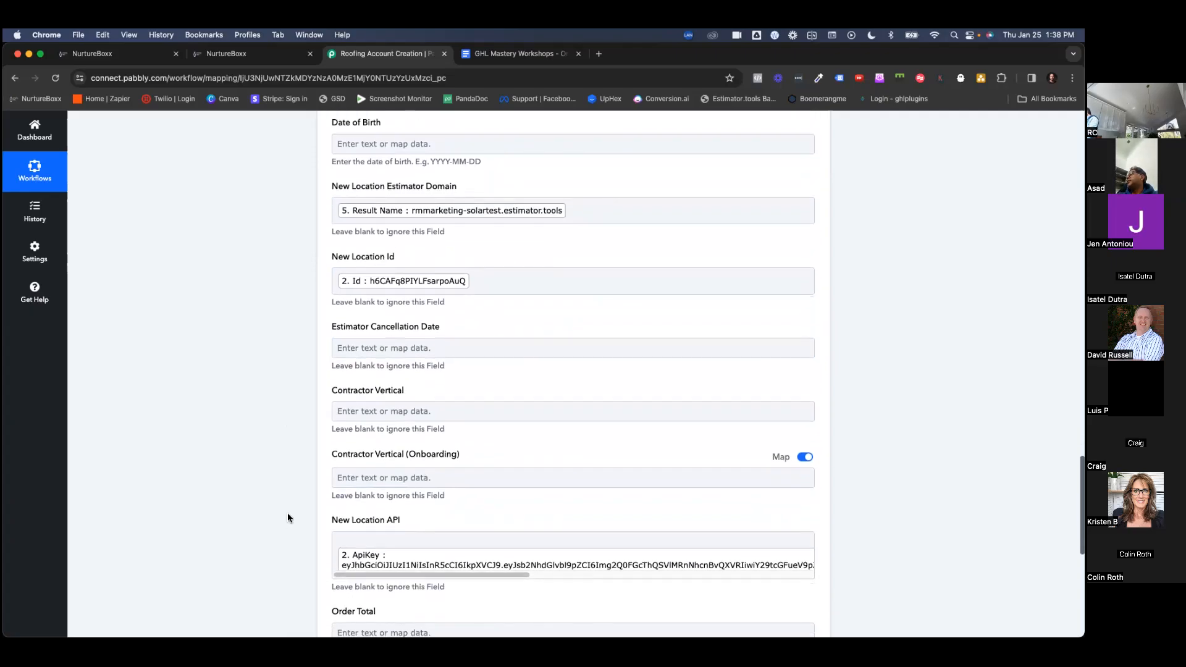
Expand the Router by Pabbly action and examine the Create User permissions inside its Pro User Creation route.
scroll(288, 517, down, 20)
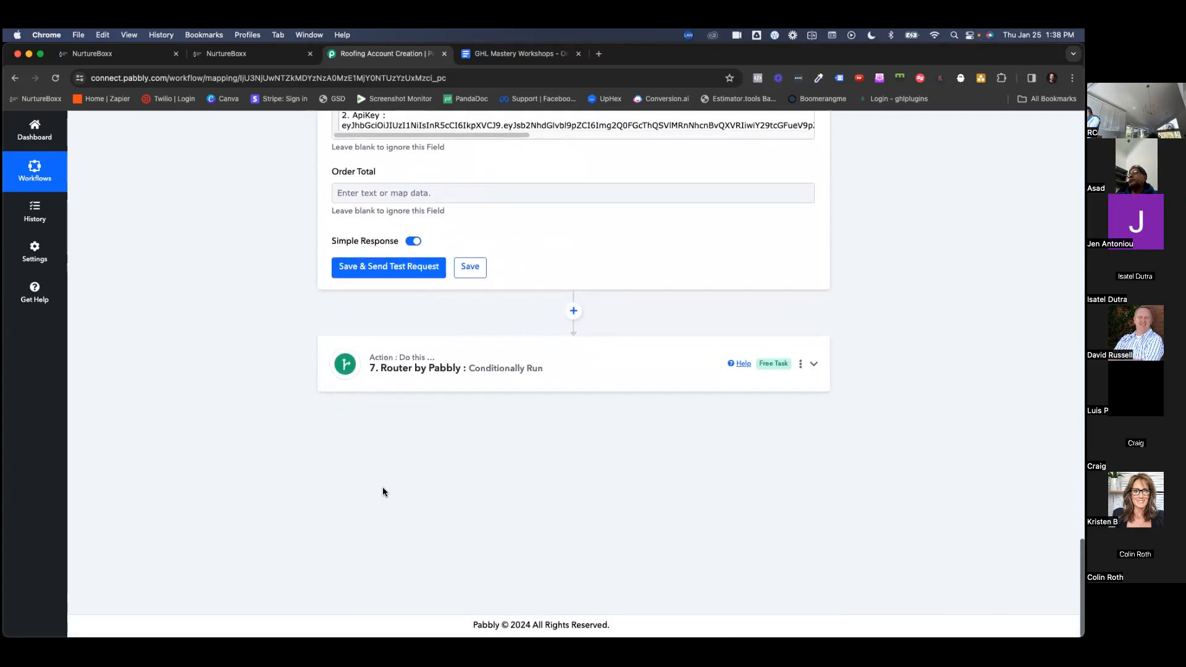
click(469, 382)
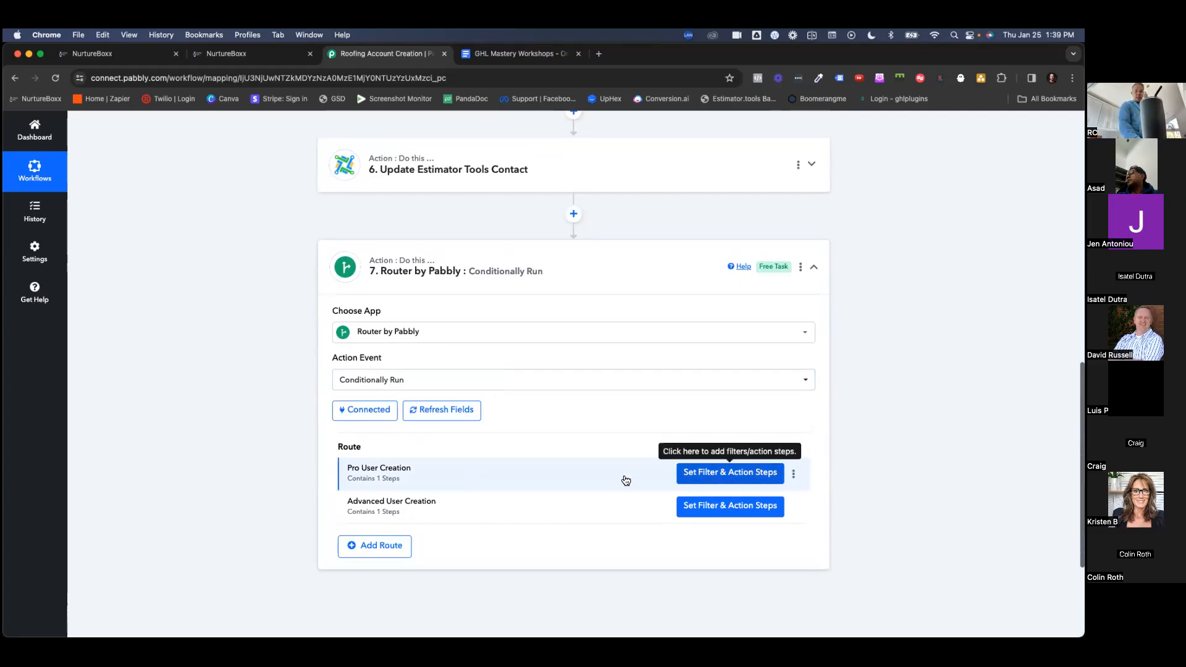
click(706, 479)
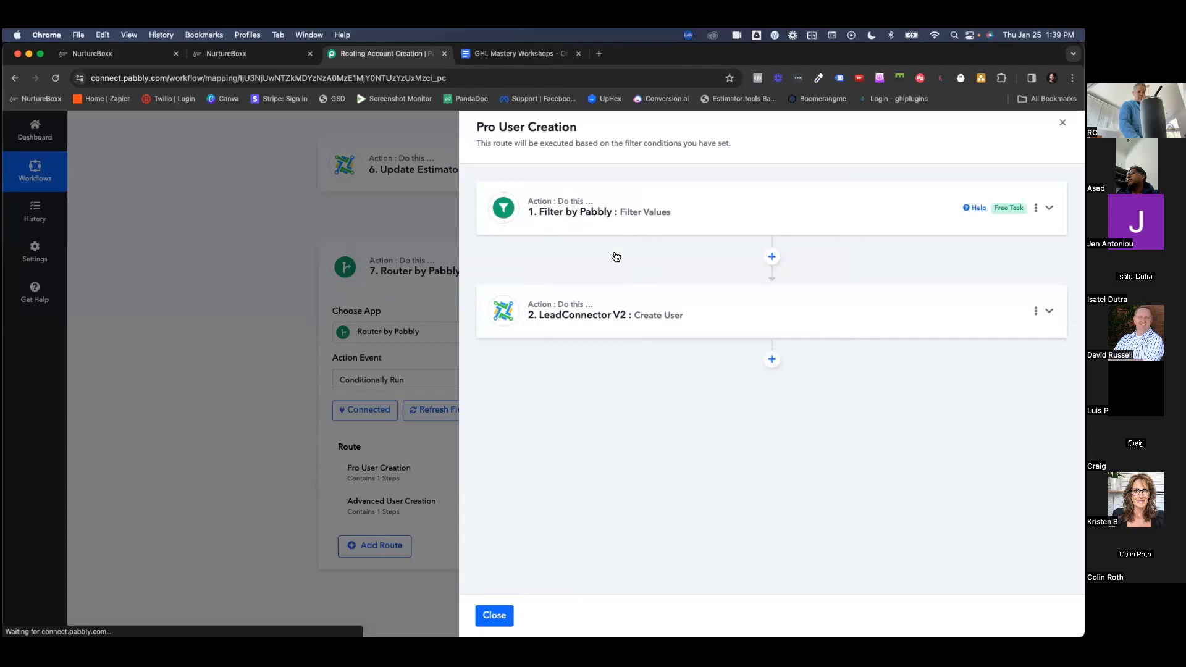
click(625, 318)
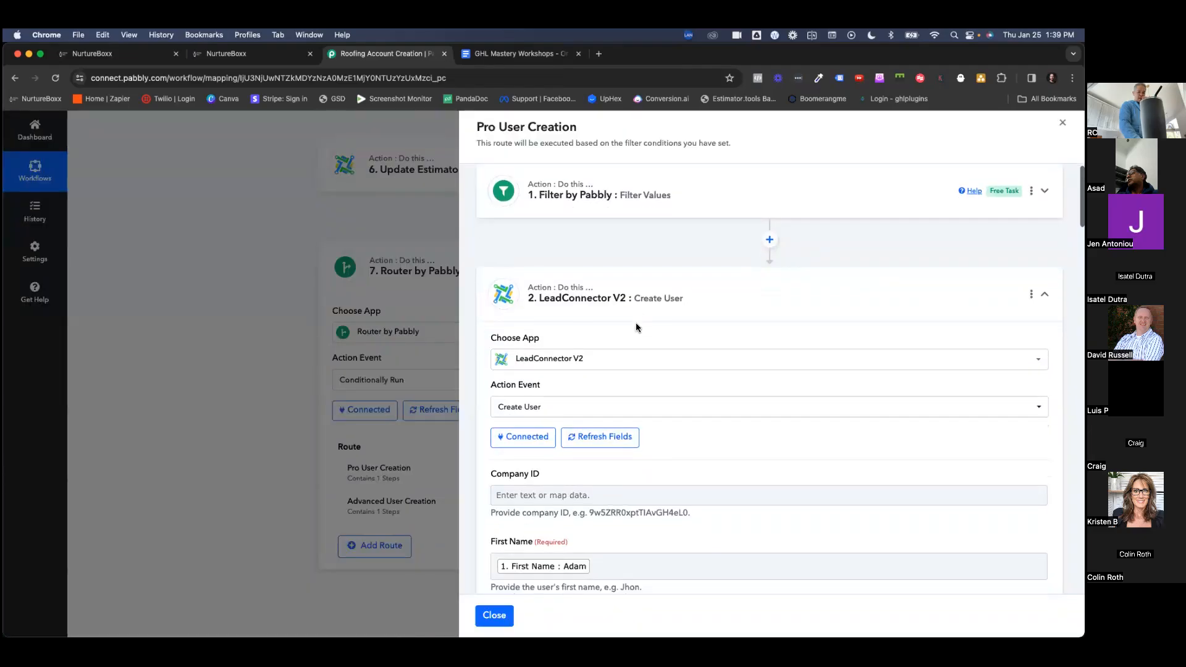
scroll(636, 328, down, 15)
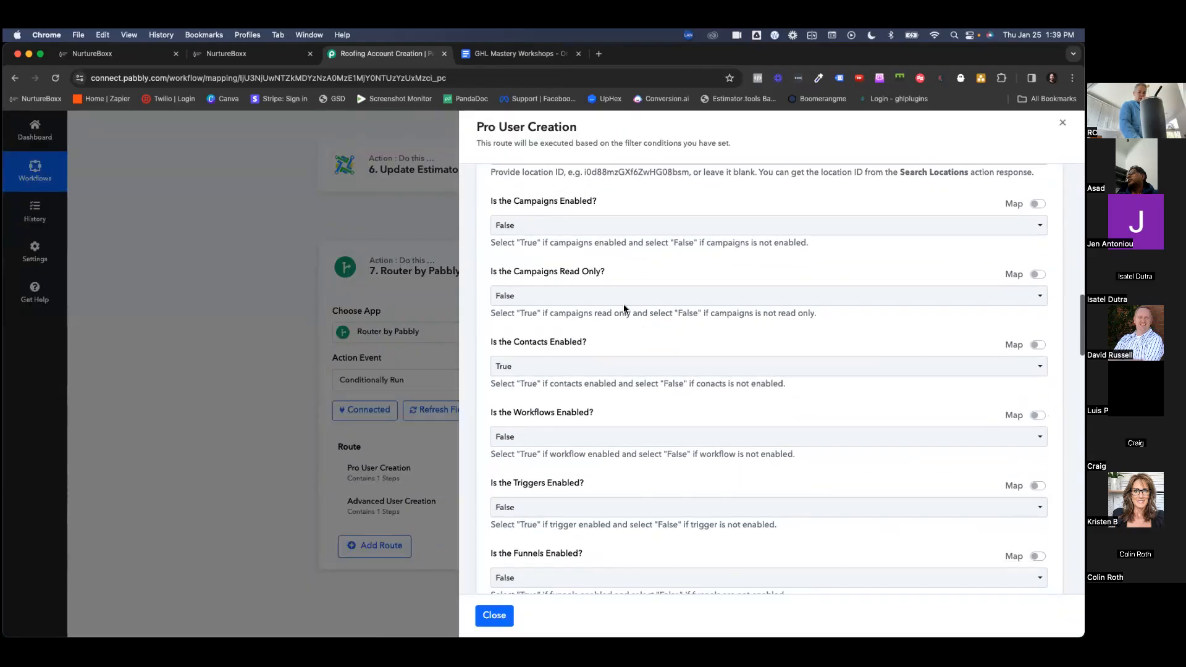
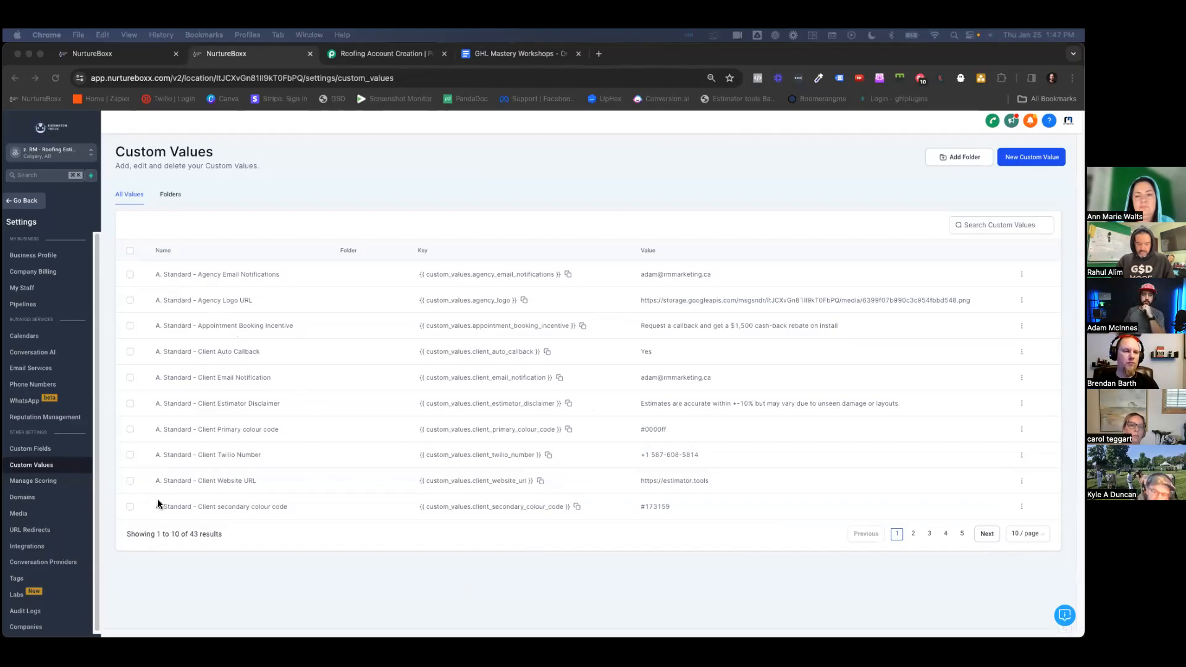
Look through pages 2 and 4 of the sub-account's Custom Values and revisit the action list of the Pabbly Connect workflow.
click(913, 534)
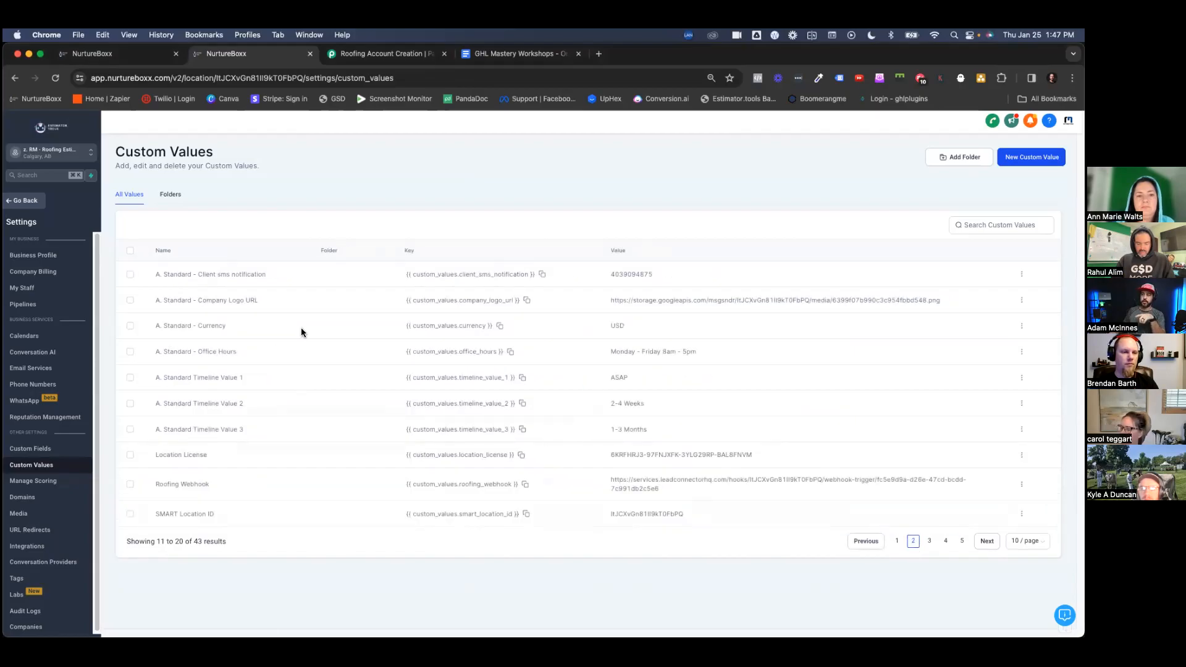
click(945, 541)
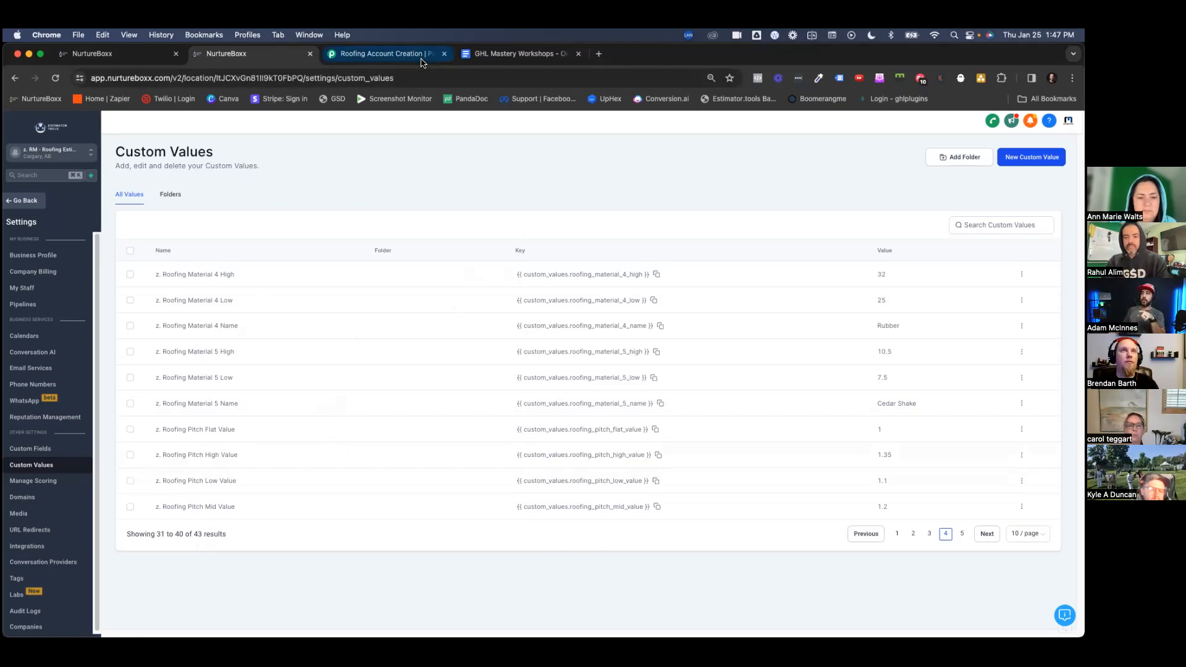
click(380, 54)
scroll(511, 362, down, 5)
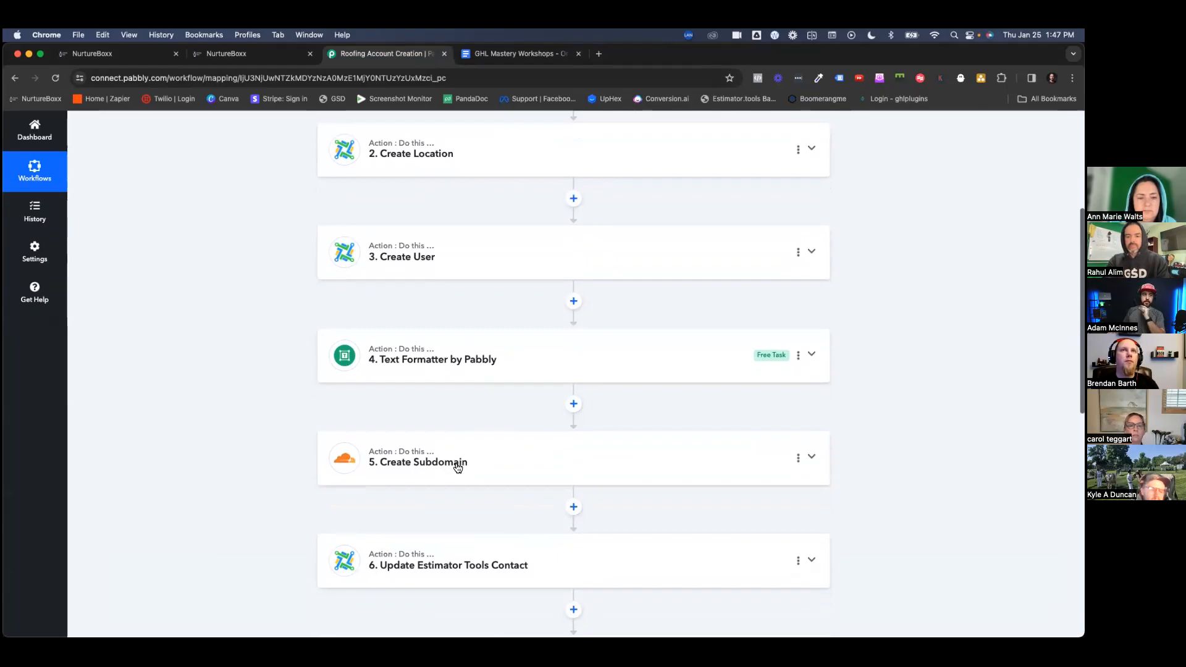
Switch to NurtureBoxx and try to connect the domain roofing2.estimator in the sub-account's Domains settings.
click(254, 54)
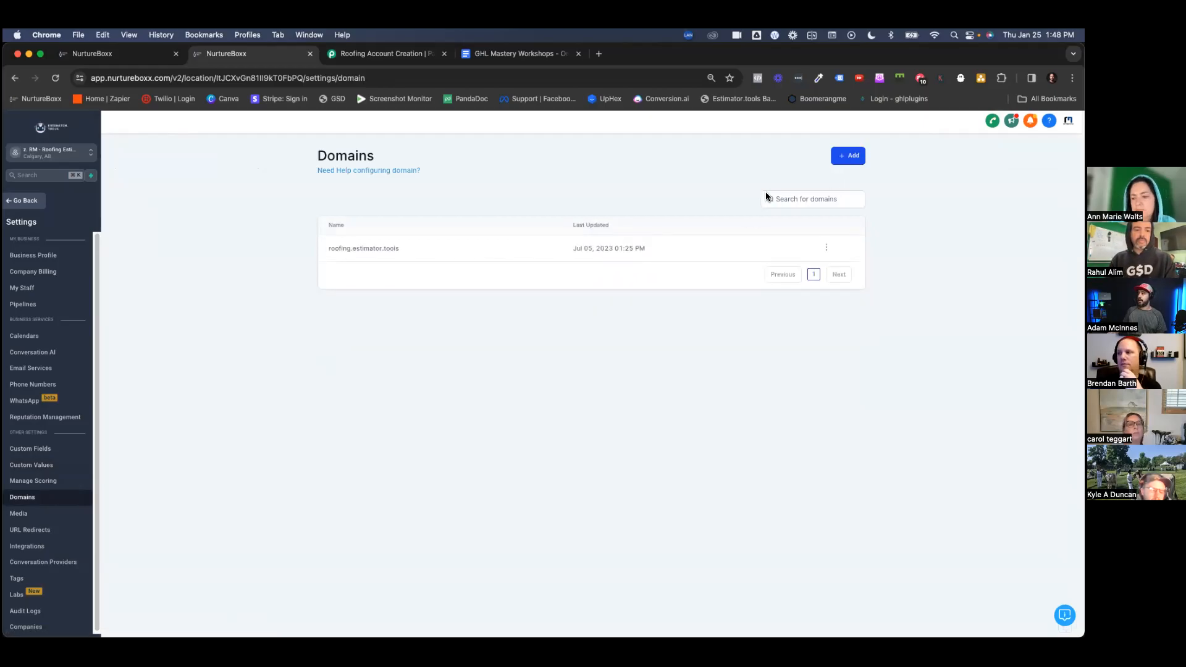
click(851, 158)
click(479, 387)
text(roo)
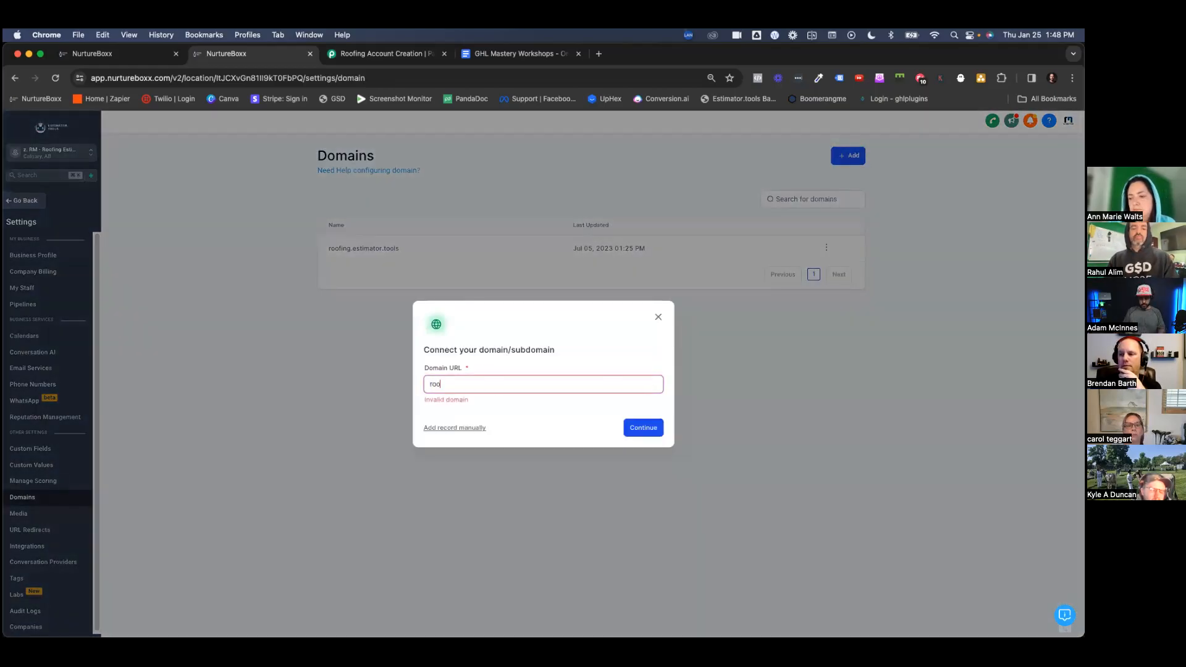
text(fing2.estimat)
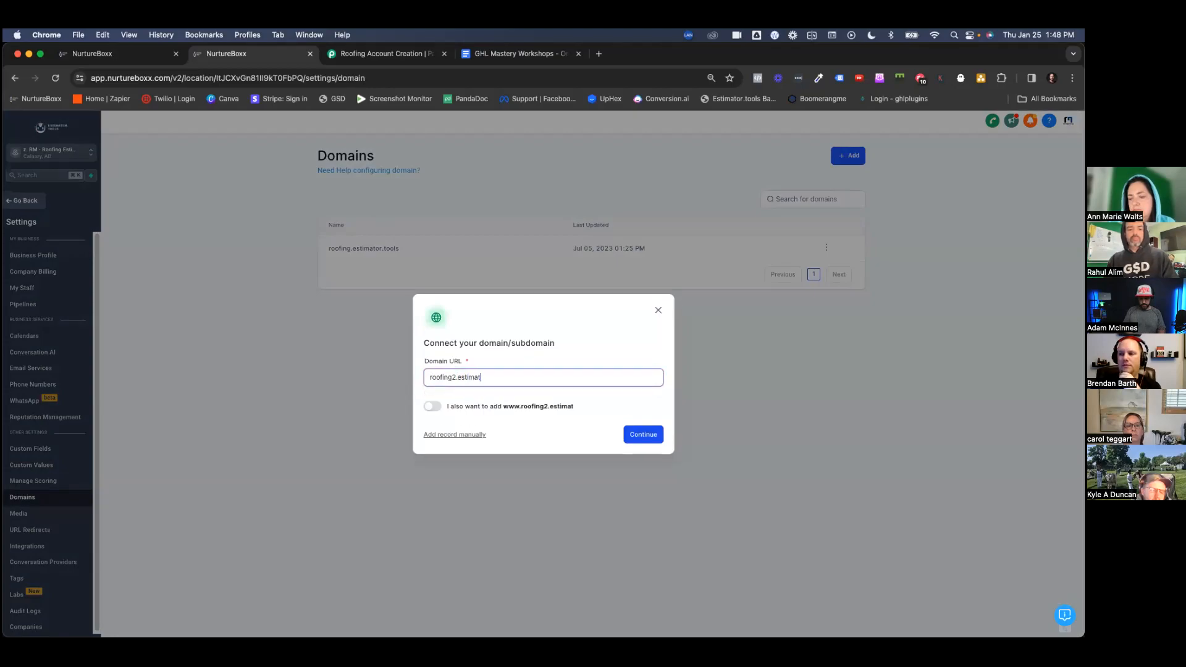
text(or)
click(638, 426)
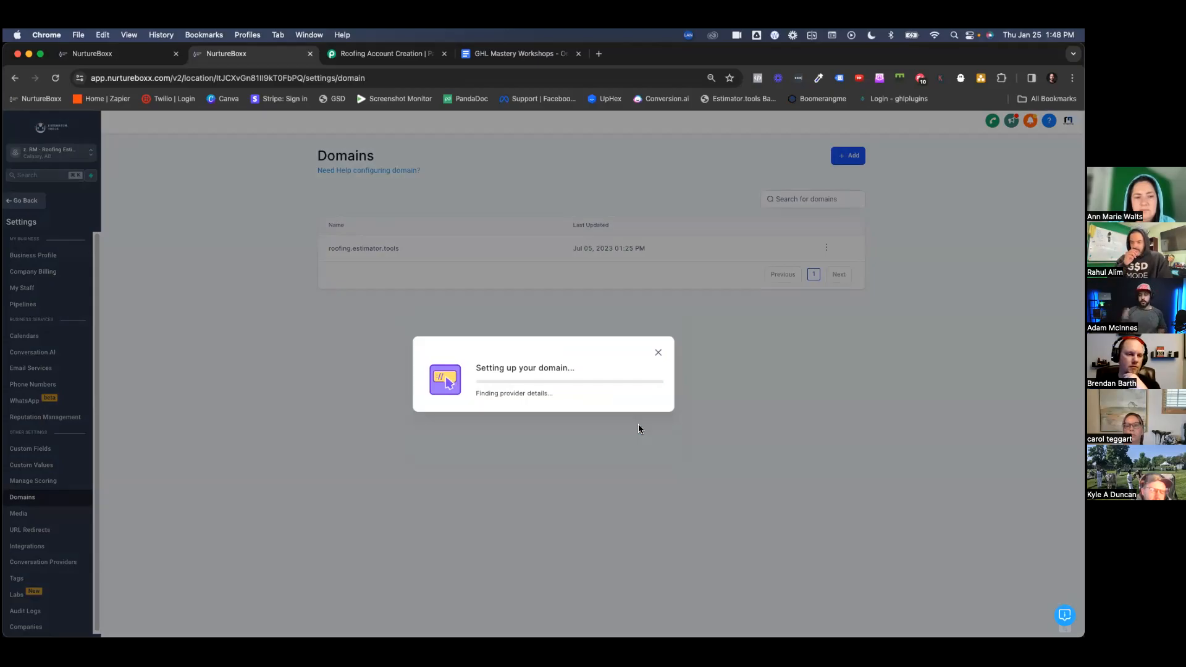
click(658, 354)
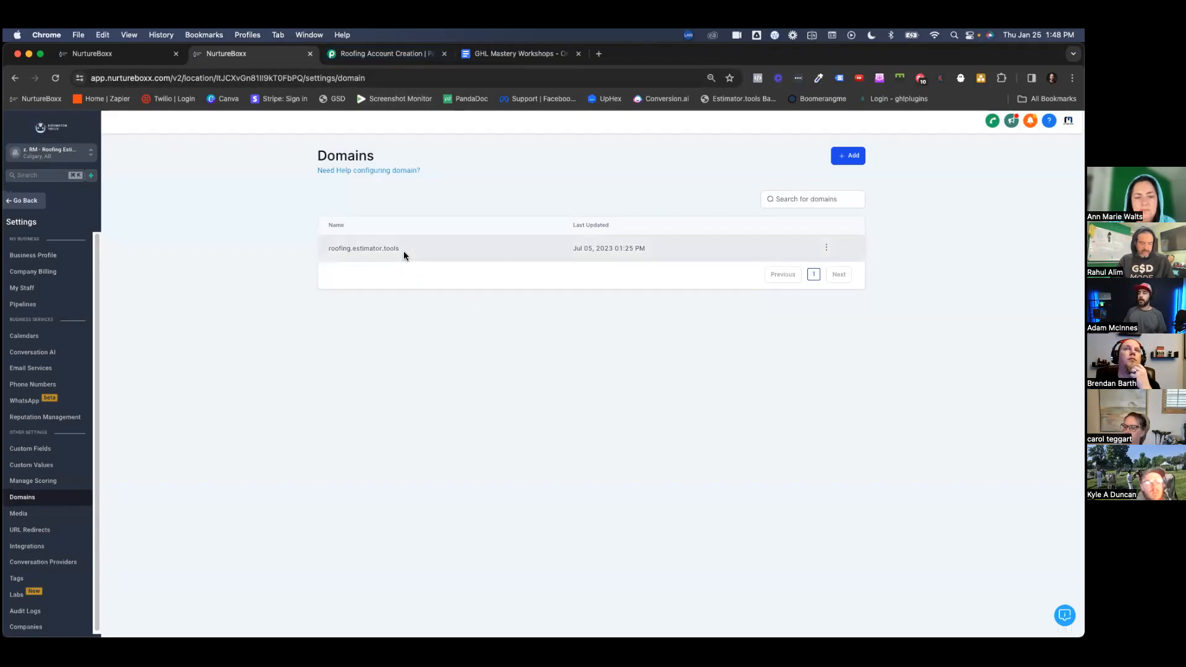
Check the default page options for the roofing.estimator.tools domain and leave its settings without saving.
drag(337, 255, 328, 255)
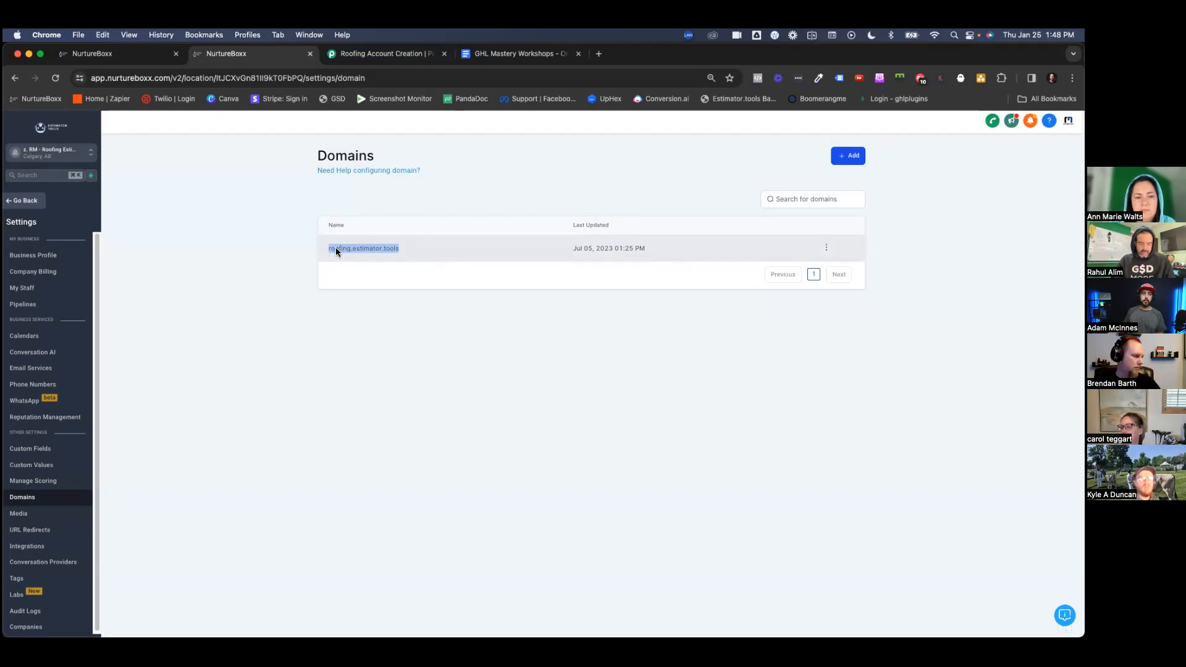
click(826, 247)
click(817, 279)
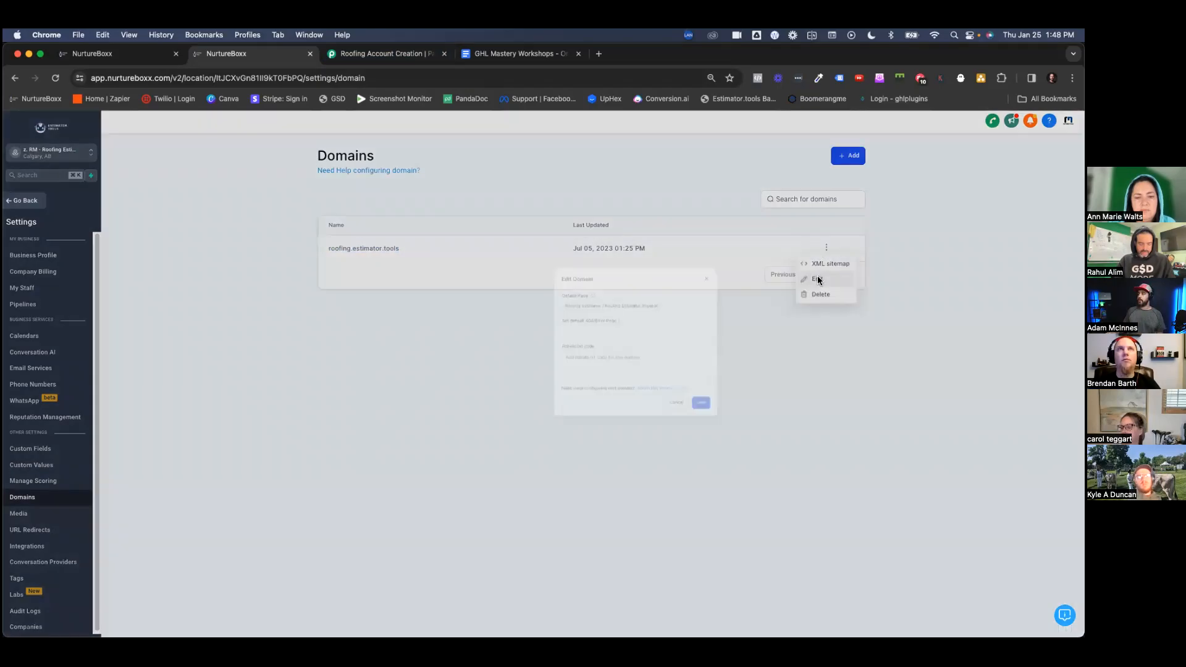
click(579, 318)
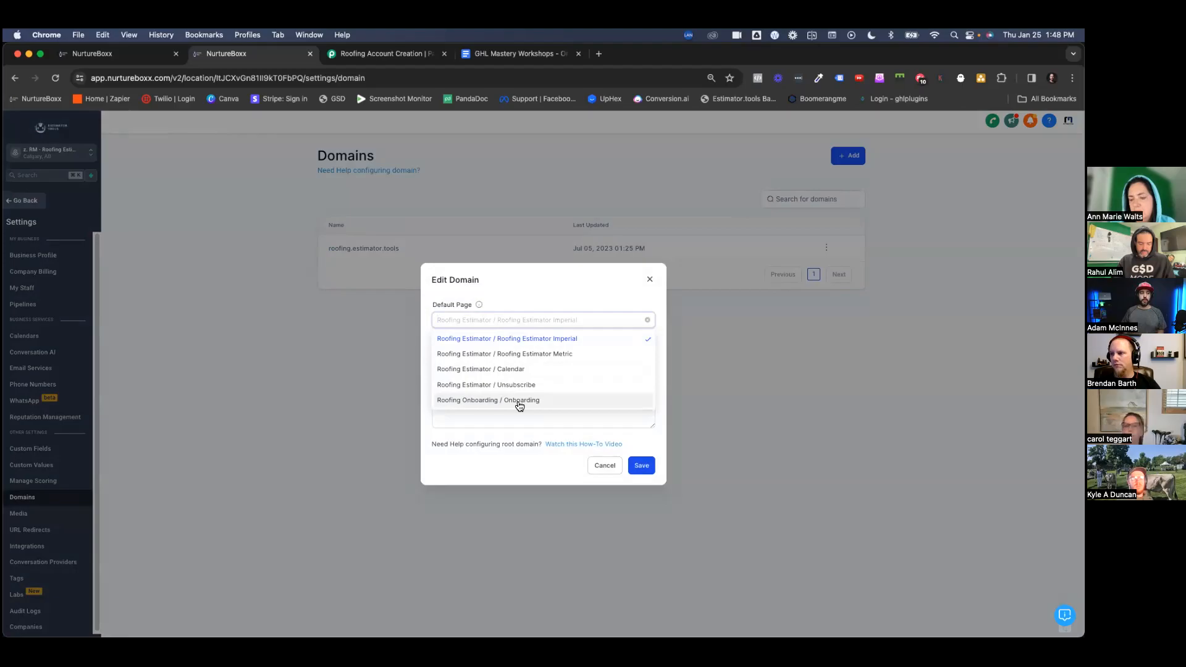
click(610, 469)
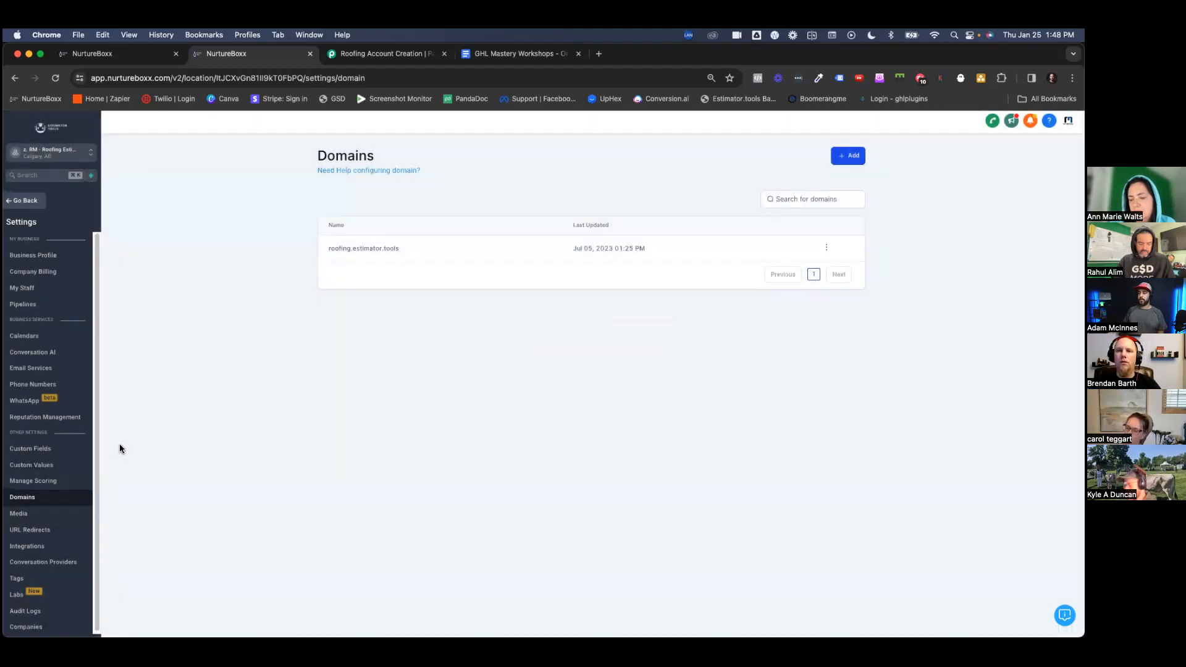
Search the sub-account's Custom Values for "domain" and highlight the value of the Domain Name entry.
click(32, 465)
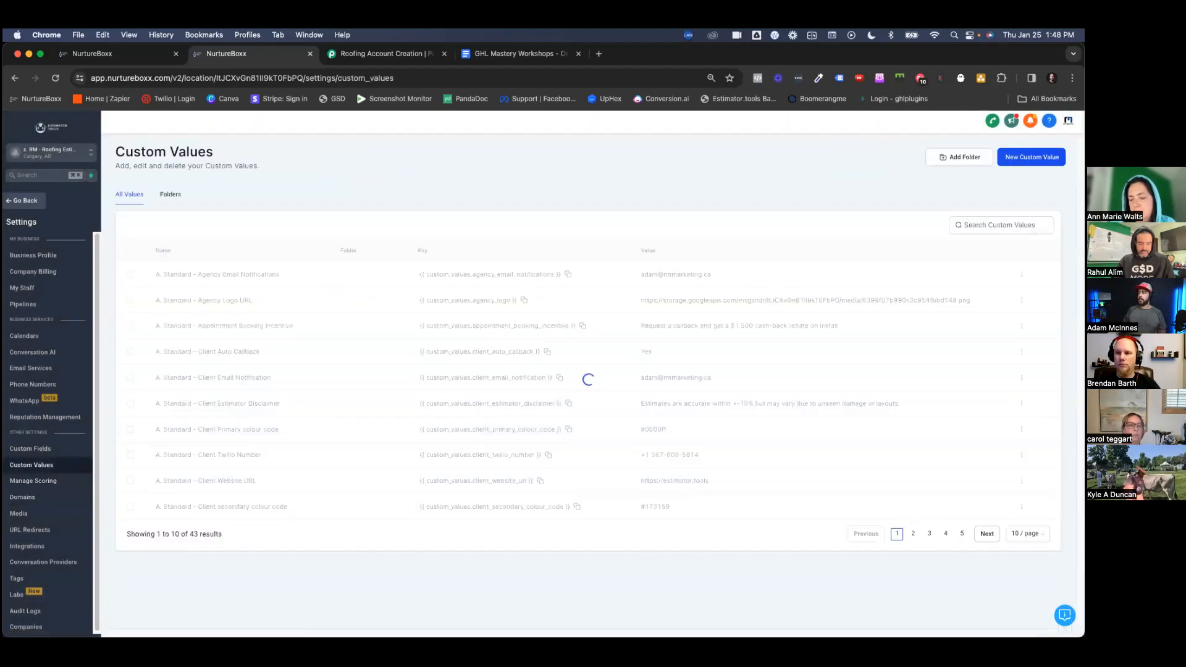
click(1000, 224)
text(domain)
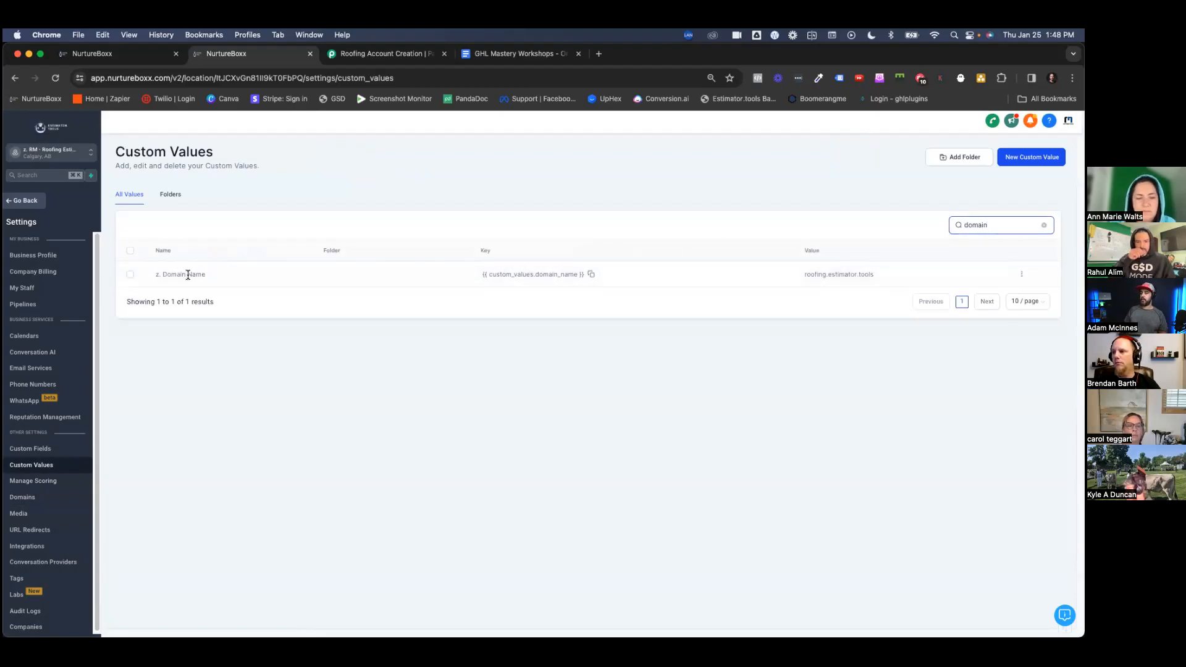
click(877, 274)
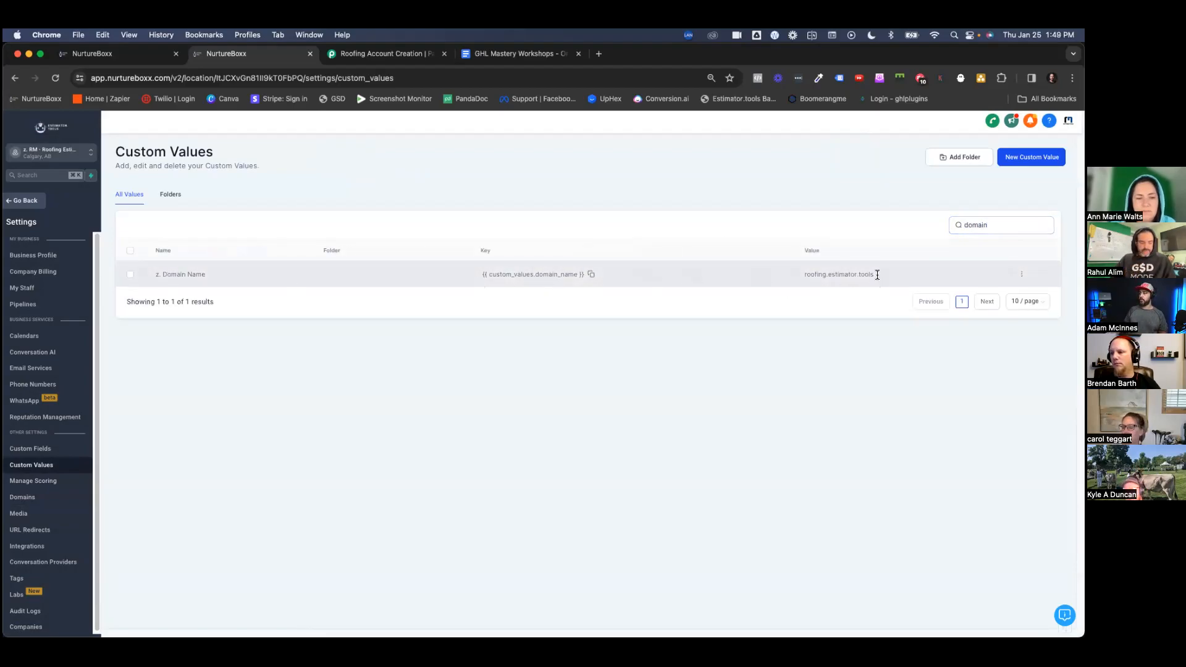
drag(877, 275, 797, 276)
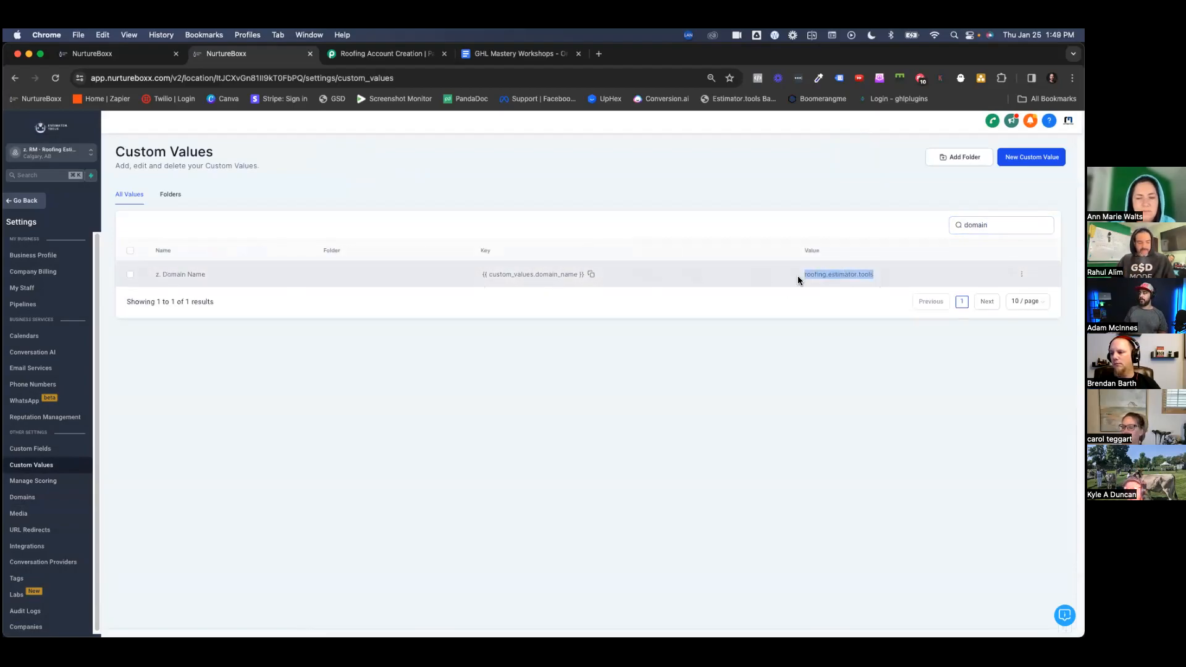
click(713, 402)
Go to the agency-level settings and look through the Custom Menu Links list for the Update Pricing link.
click(93, 54)
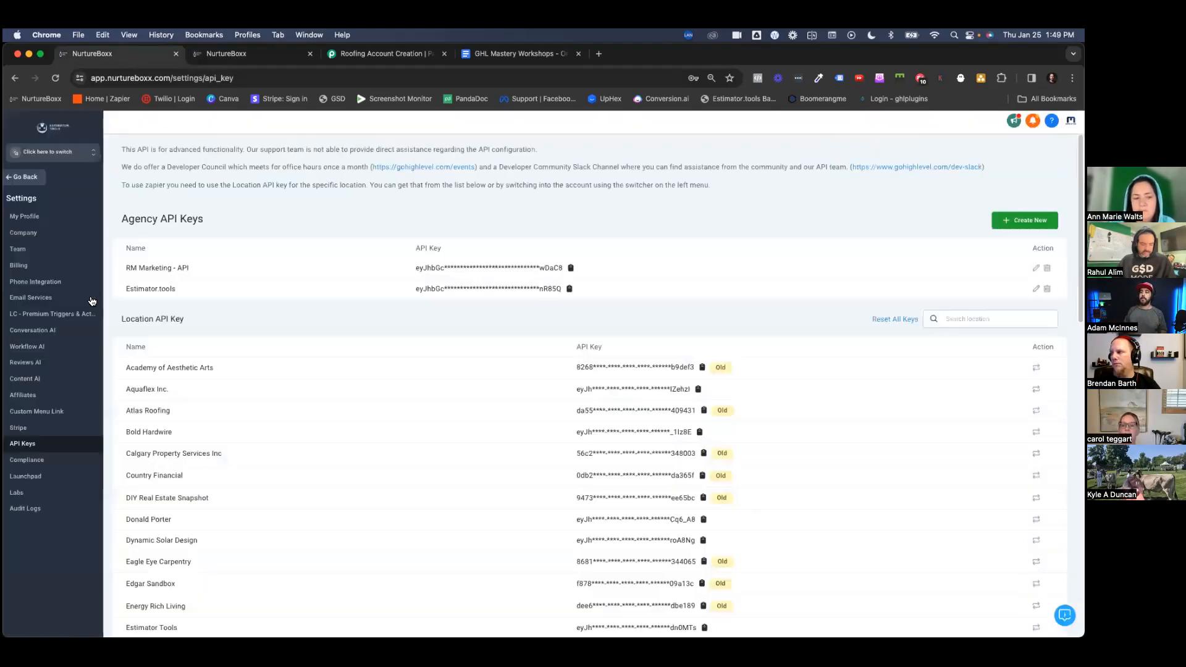
click(53, 412)
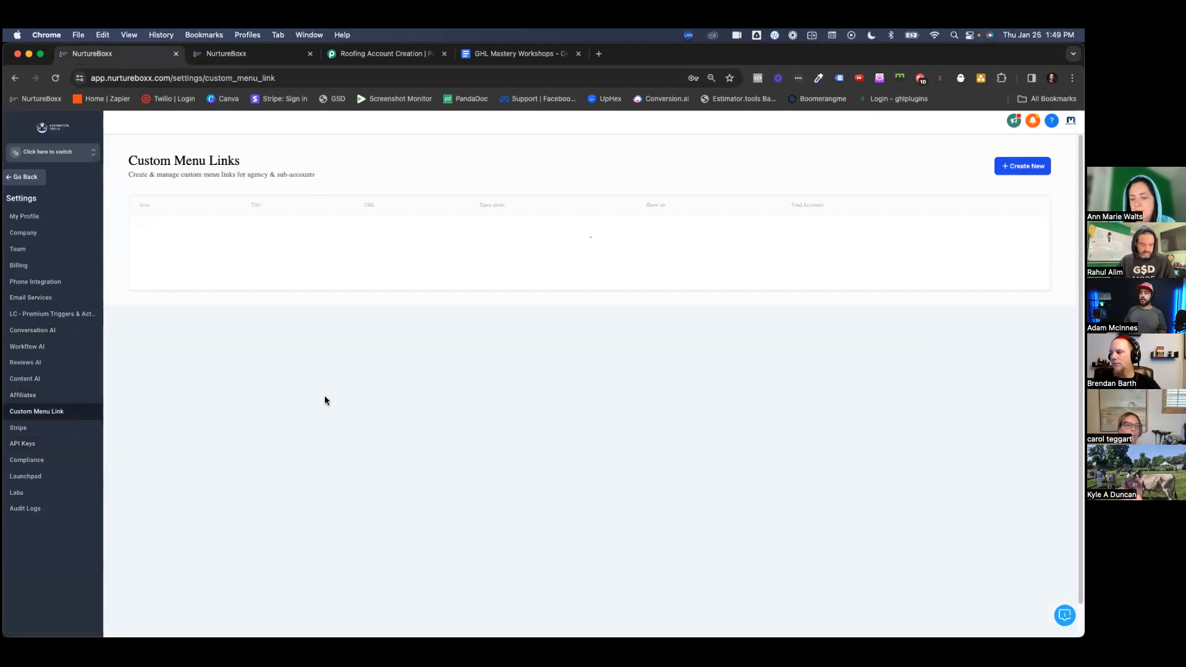
scroll(276, 321, down, 3)
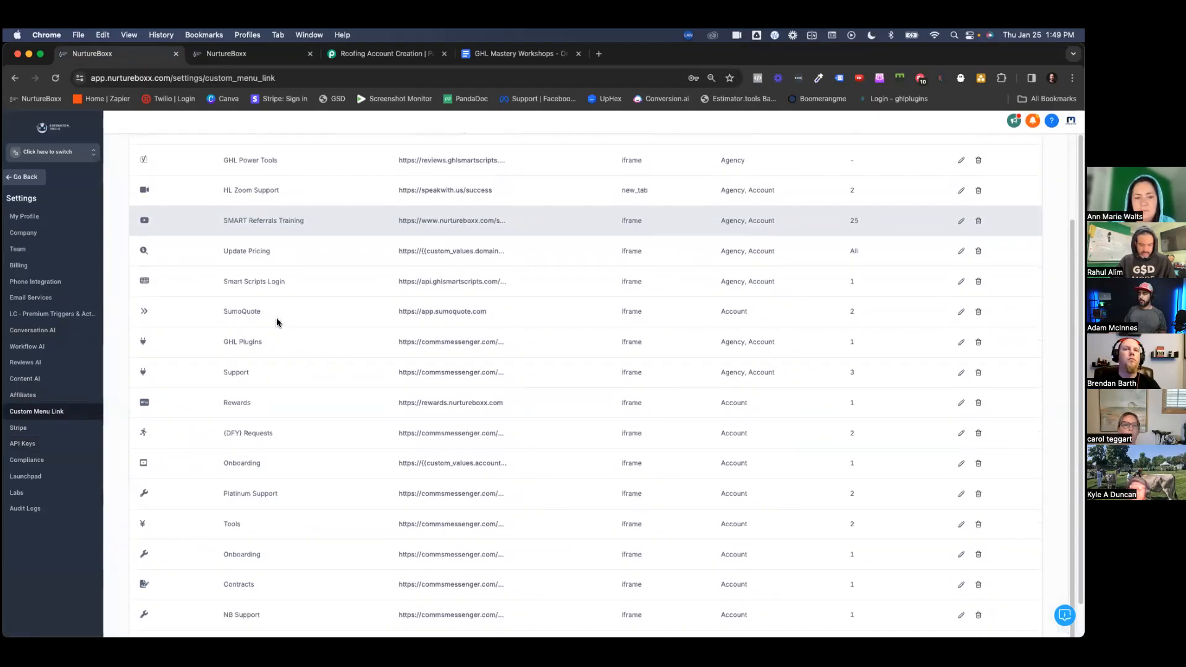
scroll(276, 305, up, 3)
scroll(271, 315, down, 3)
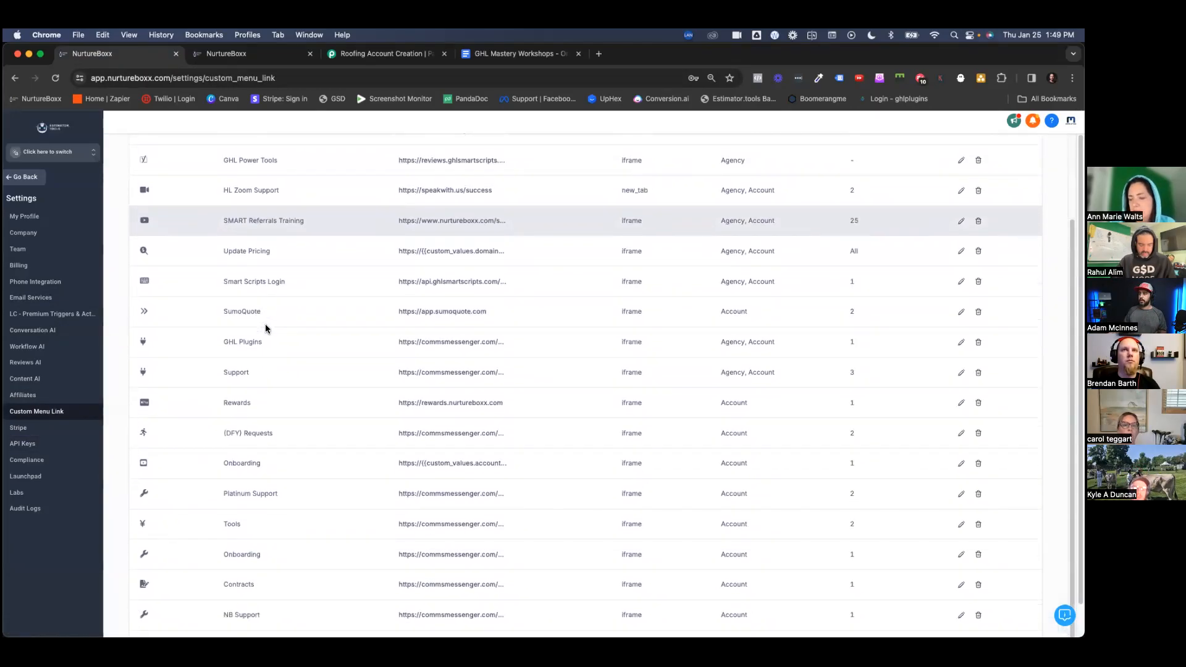
scroll(265, 327, up, 2)
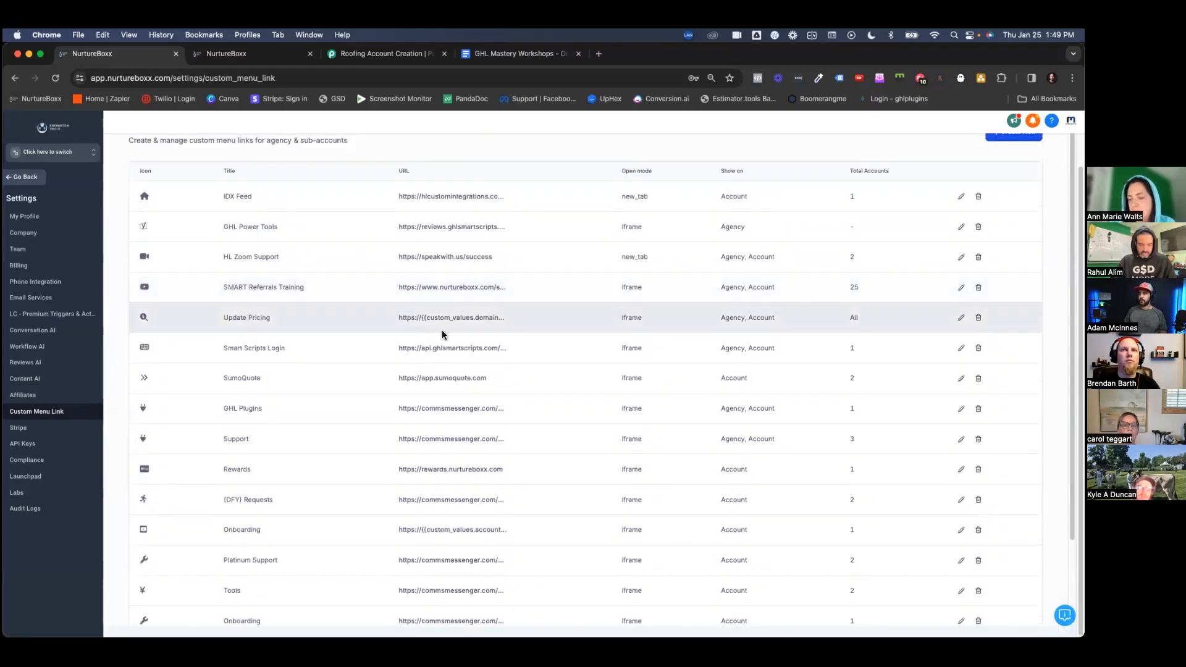
Inspect the Update Pricing menu link's URL, highlighting the full address and its onboarding path, and close the link without saving.
click(961, 318)
drag(617, 322, 444, 317)
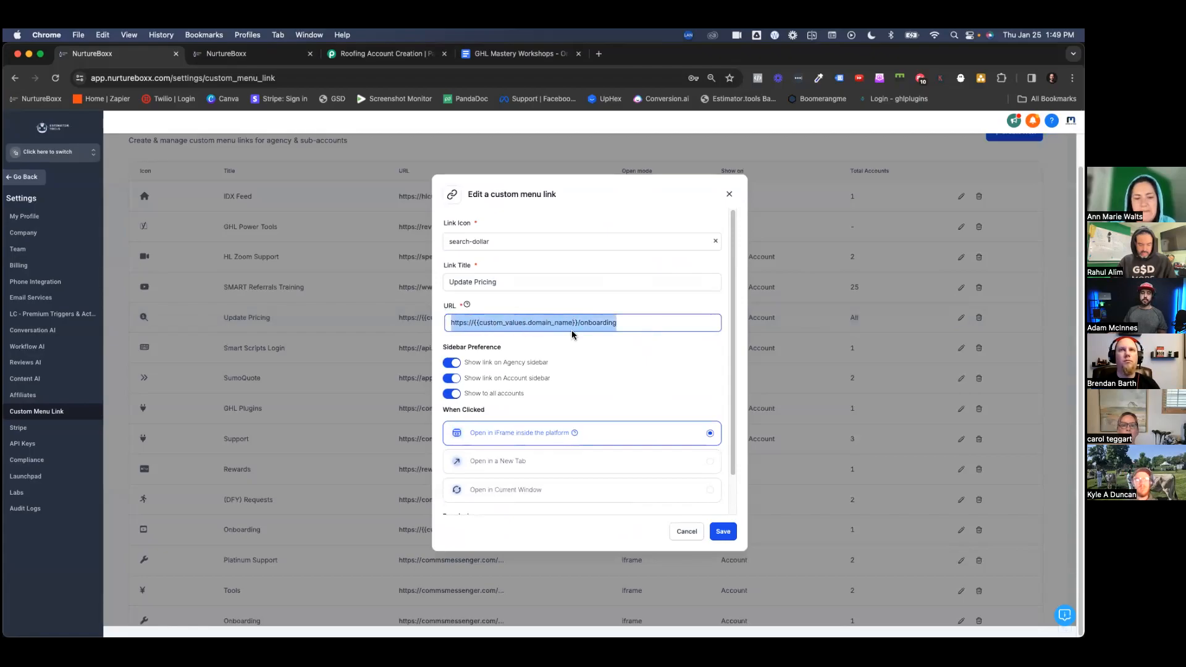
click(609, 322)
drag(619, 322, 580, 324)
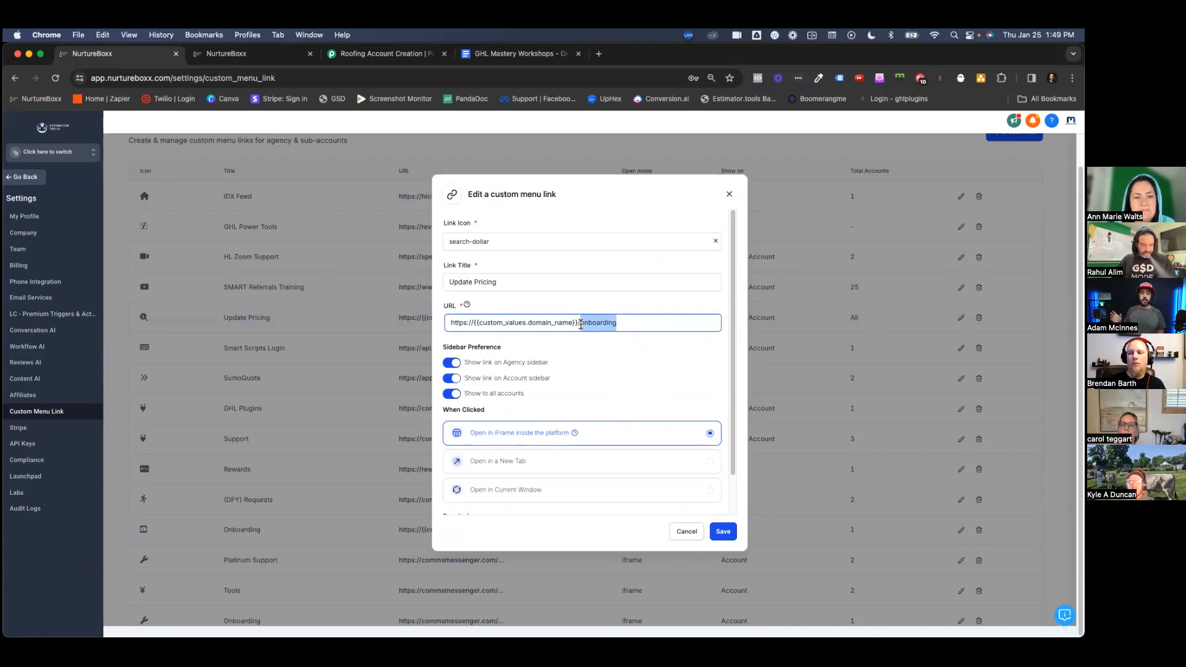
click(729, 194)
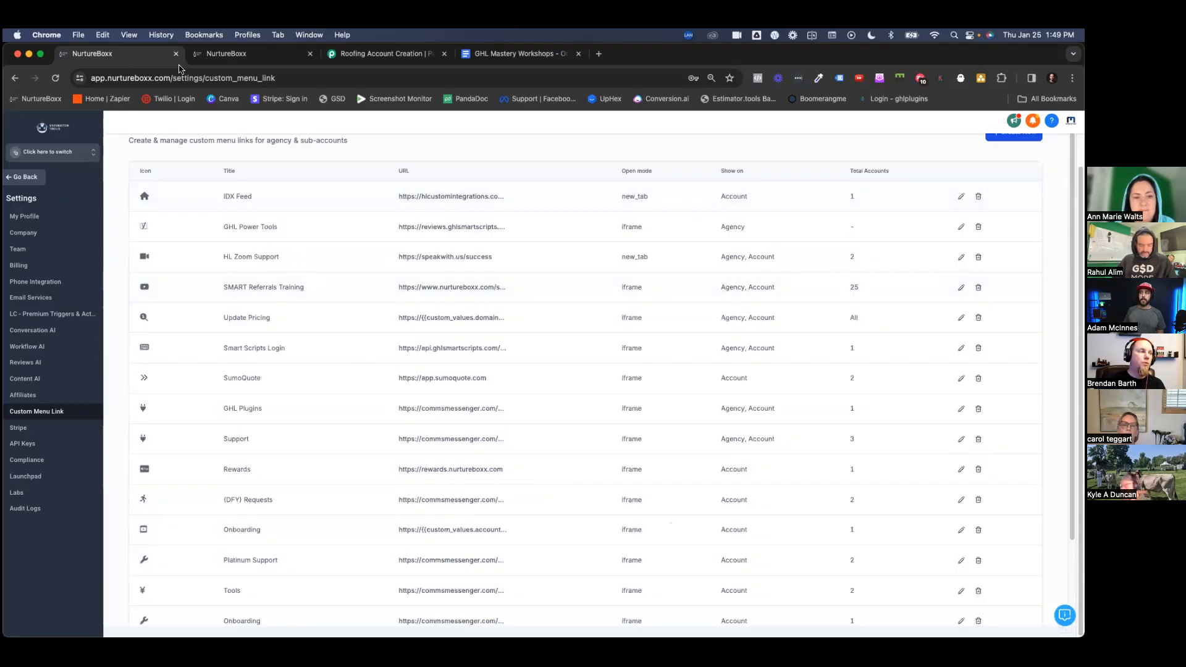
Compare the sub-account's Domain Name custom value with the {{custom_values.domain_name}} placeholder in the Update Pricing link's URL.
click(252, 54)
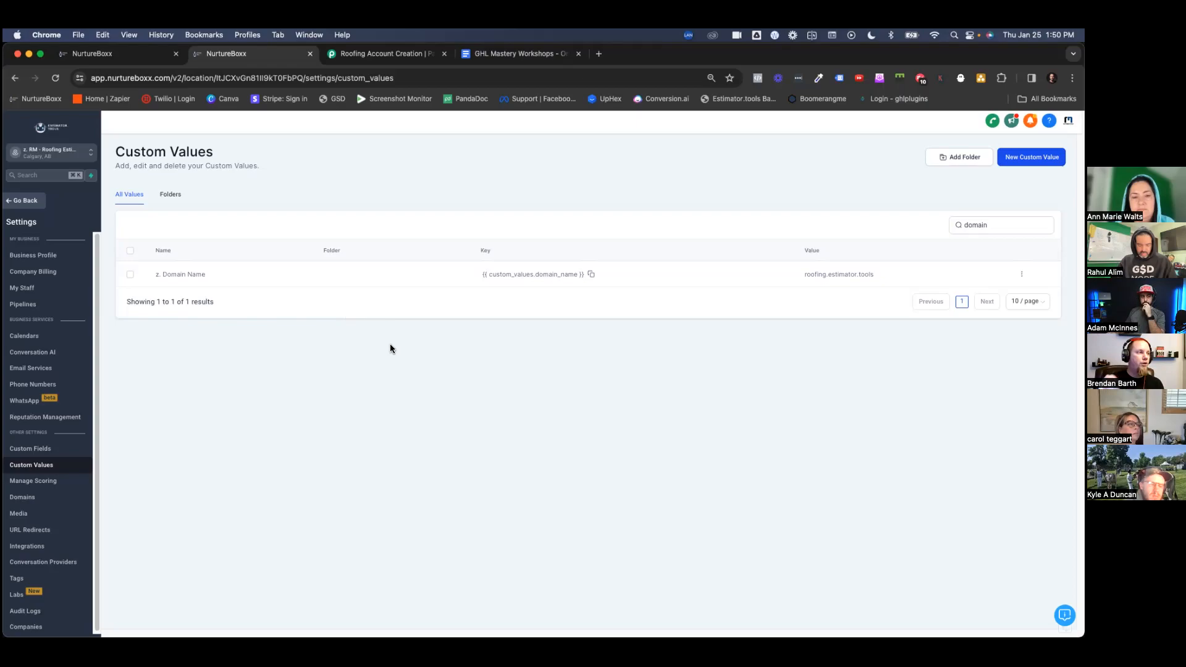
drag(876, 274, 796, 283)
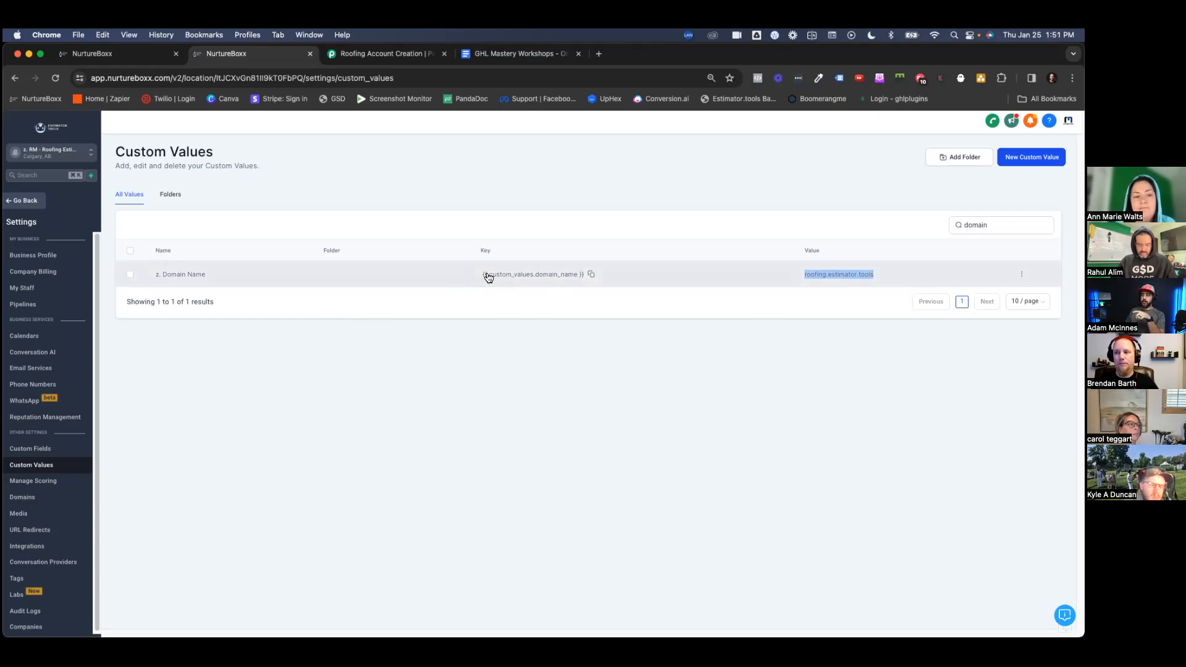
click(148, 58)
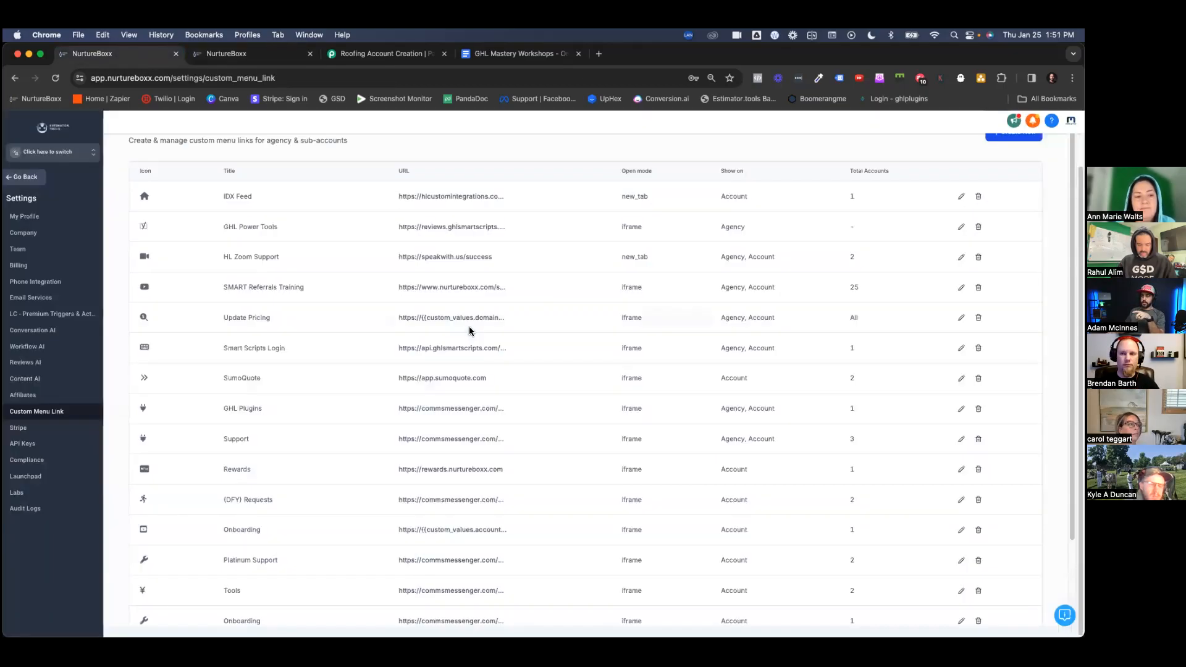
click(960, 318)
click(679, 322)
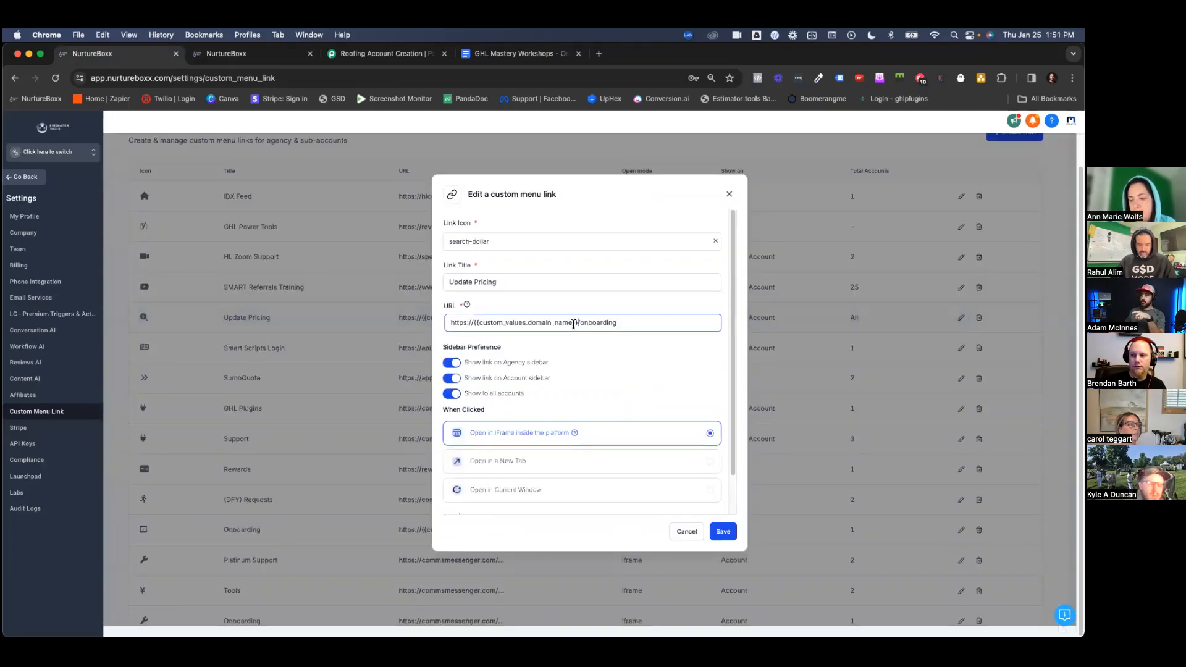
drag(577, 322, 474, 323)
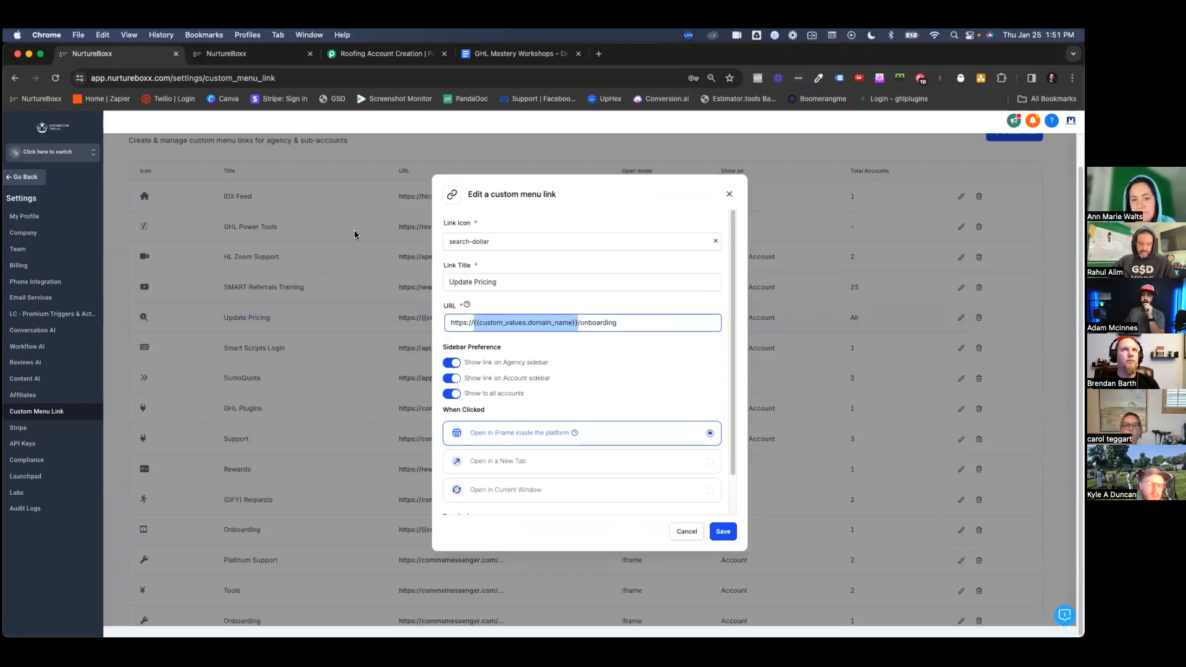
Return to the sub-account's Update Pricing page and page through the survey past Notifications without filling it in.
click(246, 54)
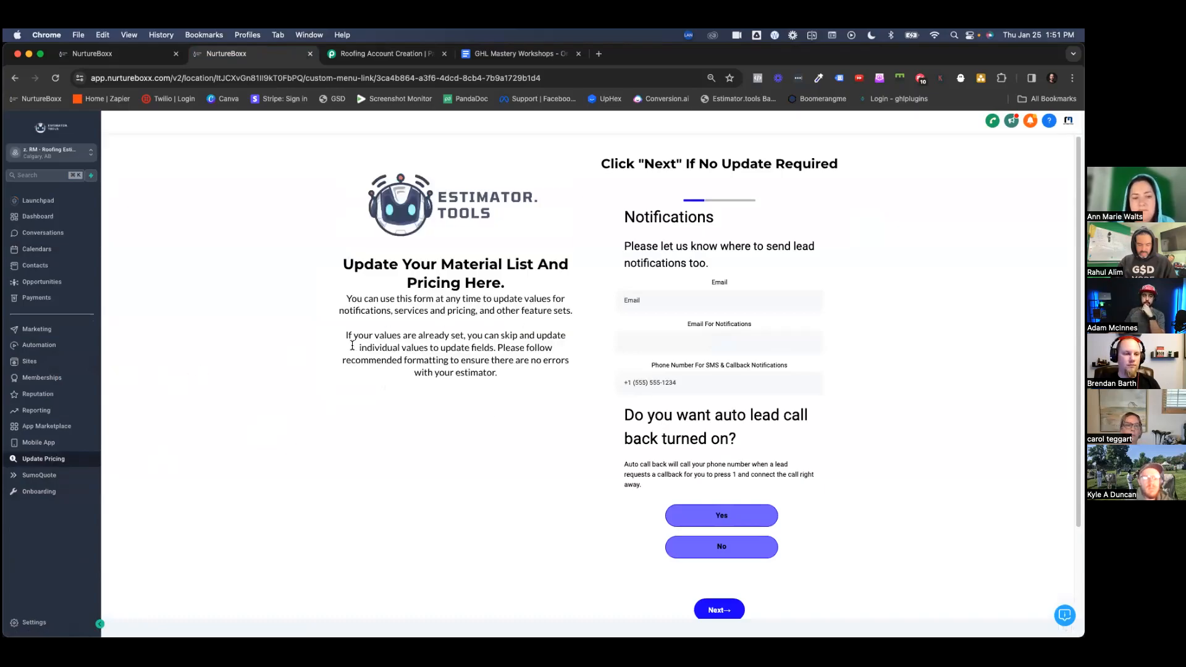
click(720, 608)
click(711, 589)
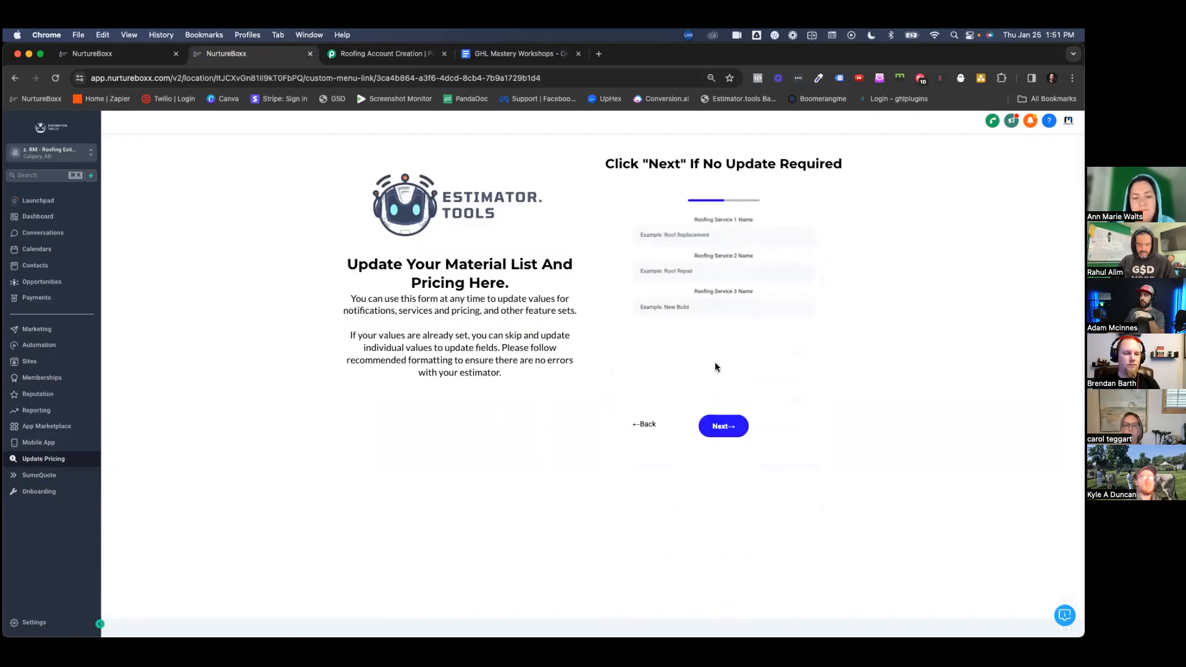
Open the Onboarding & Values Updater folder in the sub-account's Custom Fields settings.
click(30, 623)
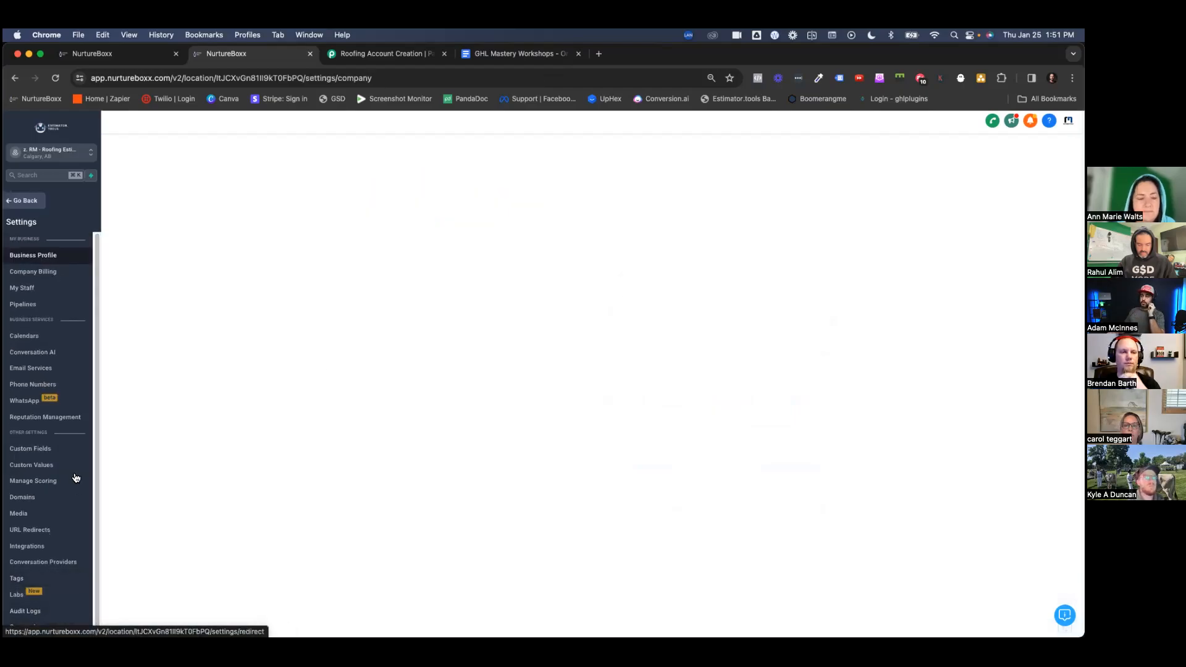
click(30, 464)
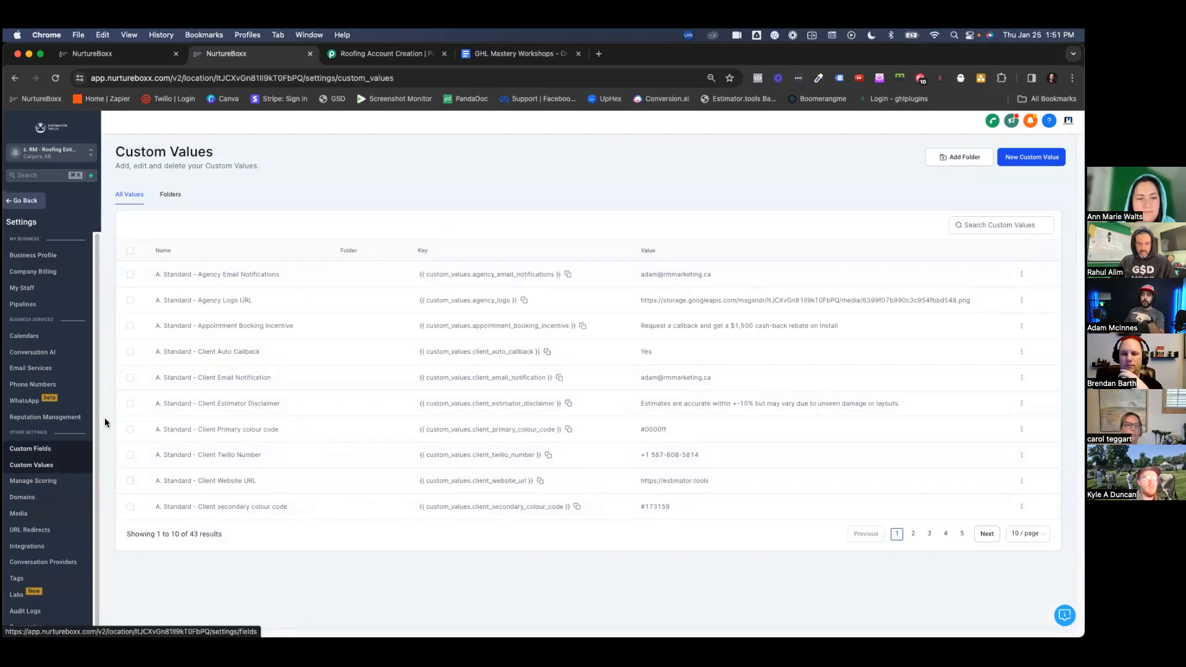
click(37, 448)
click(163, 175)
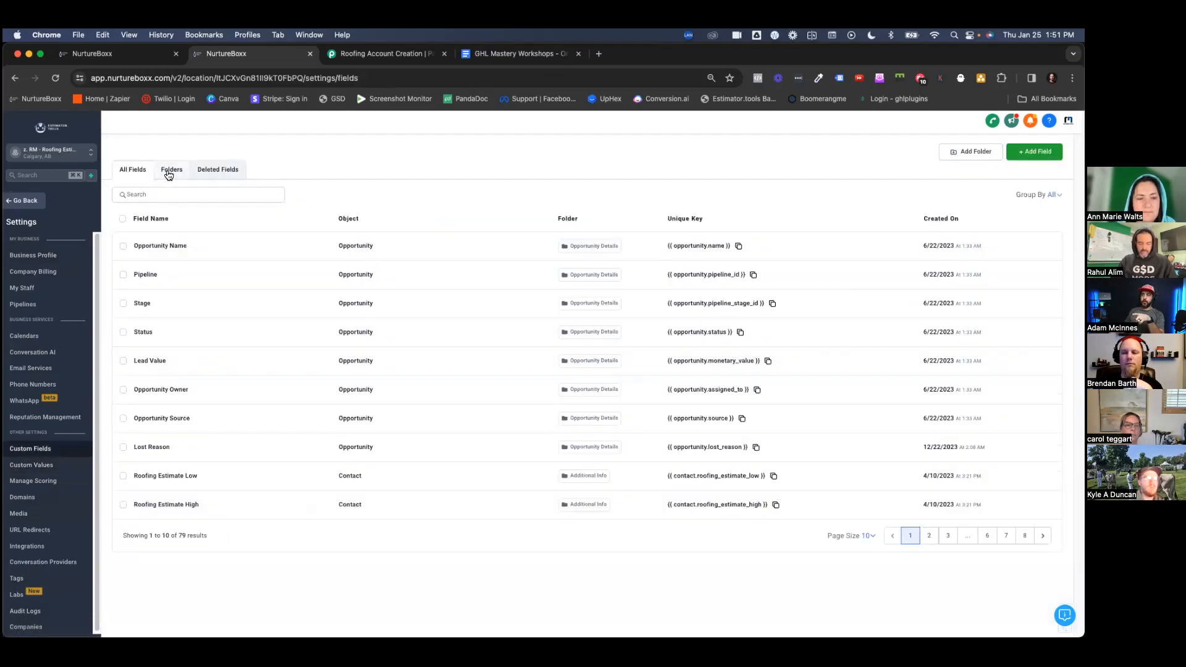
click(186, 336)
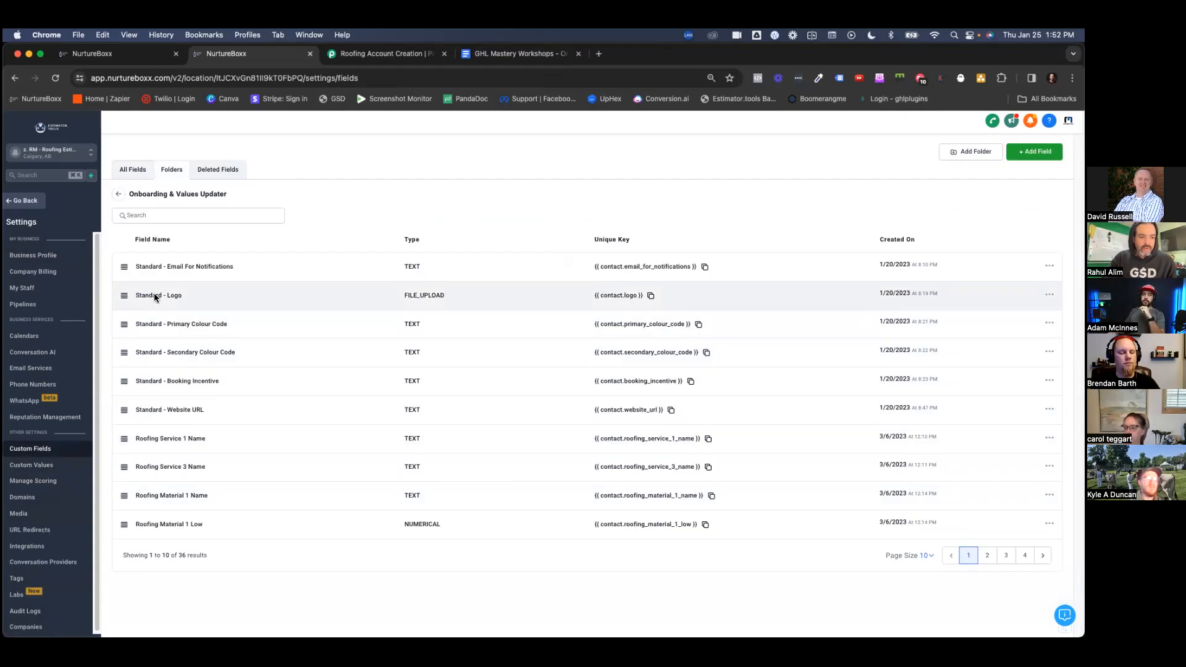
Open the workflow Roofing: Update Estimator Values from the Agency Folder in the sub-account's automations.
click(24, 201)
click(39, 345)
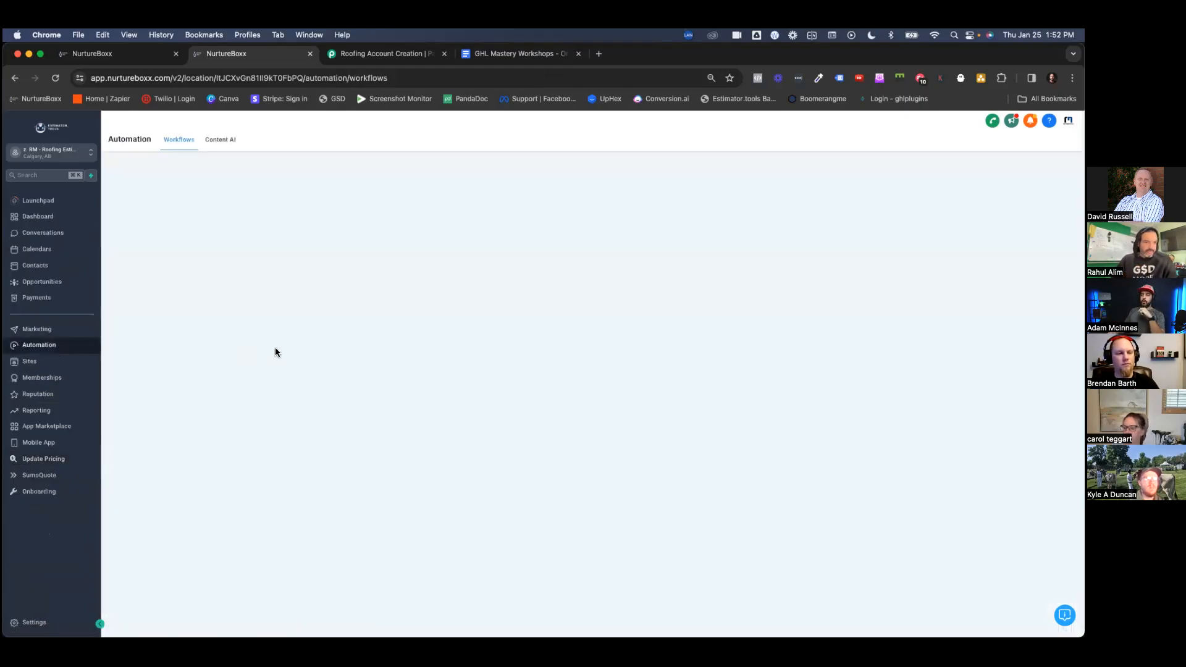
click(347, 288)
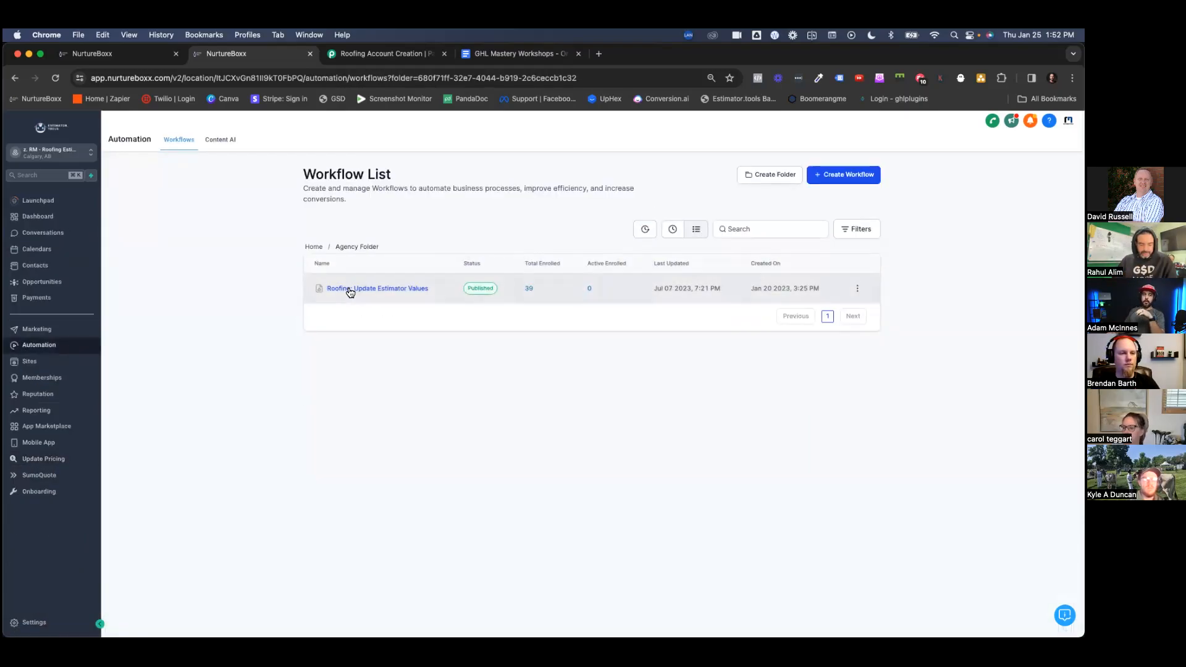
click(369, 291)
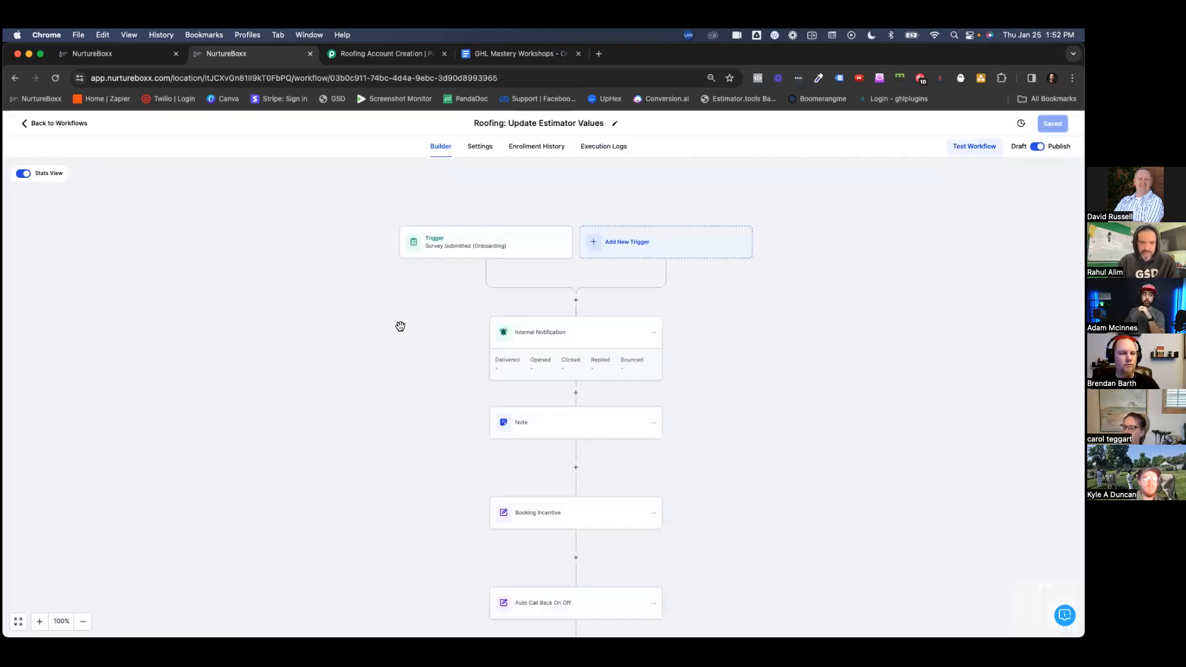
Review the workflow's Survey Submitted trigger, the Internal Notification email message and the full text of the Note action.
click(491, 247)
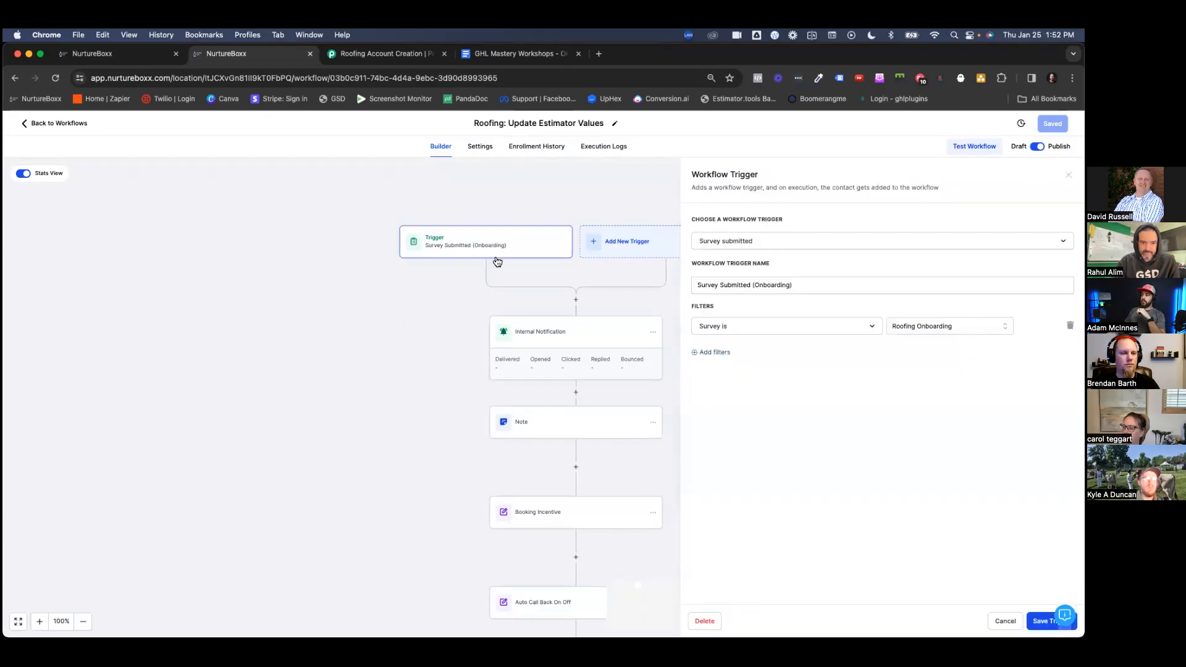
click(569, 328)
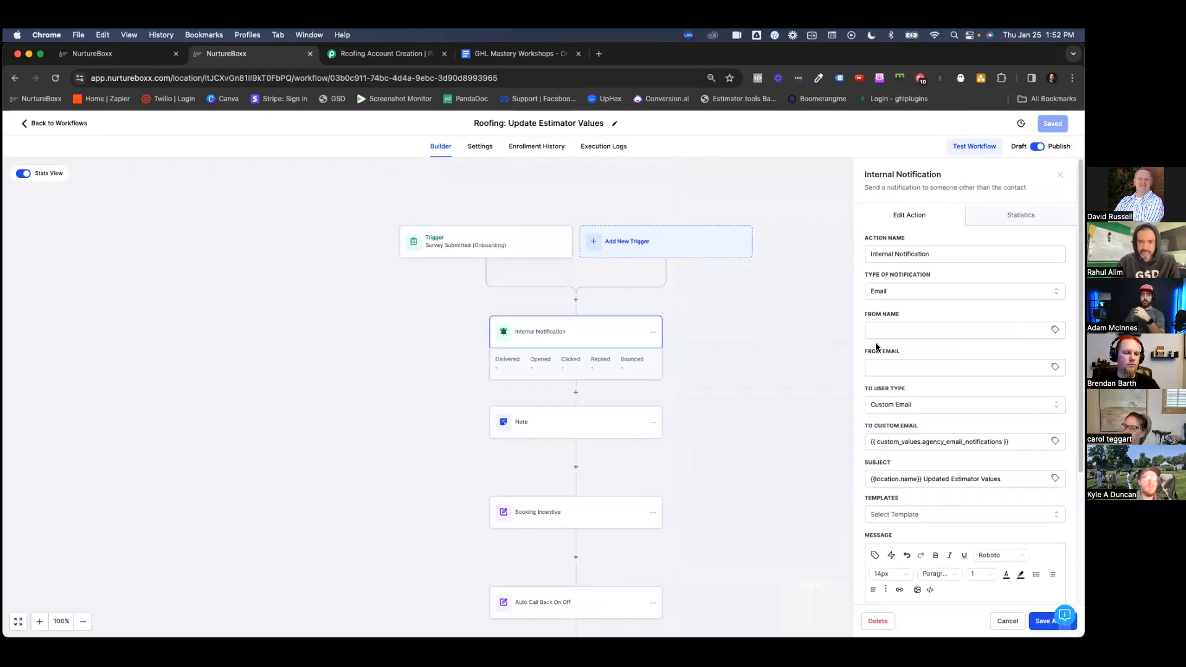
scroll(963, 432, down, 5)
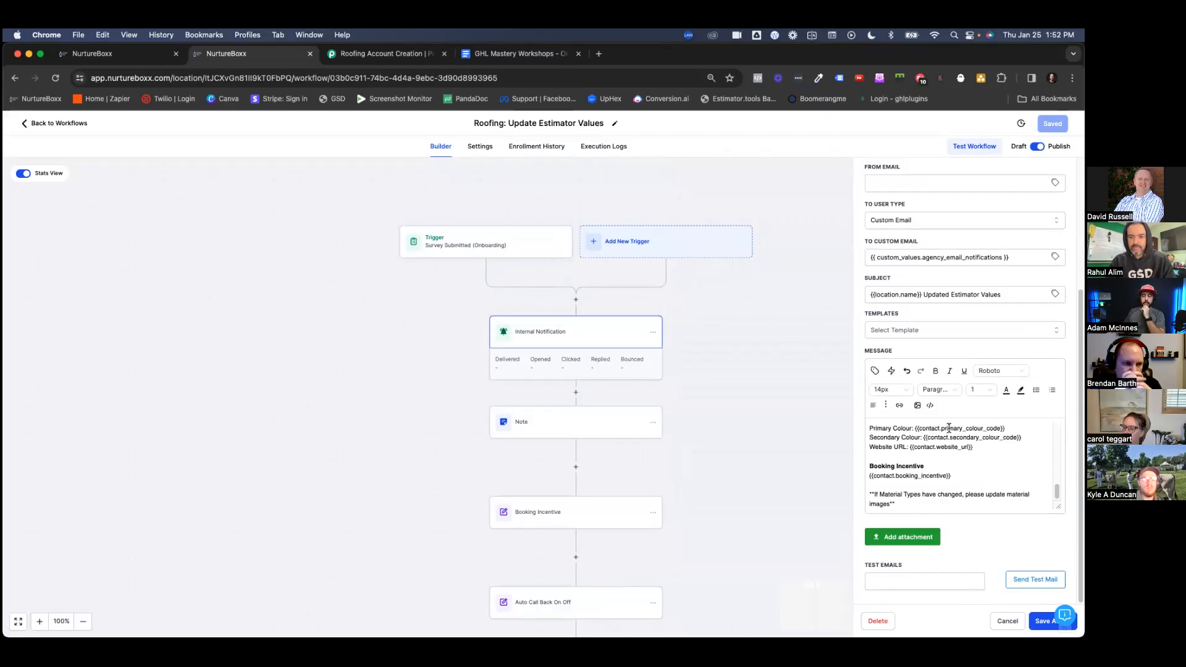
click(583, 424)
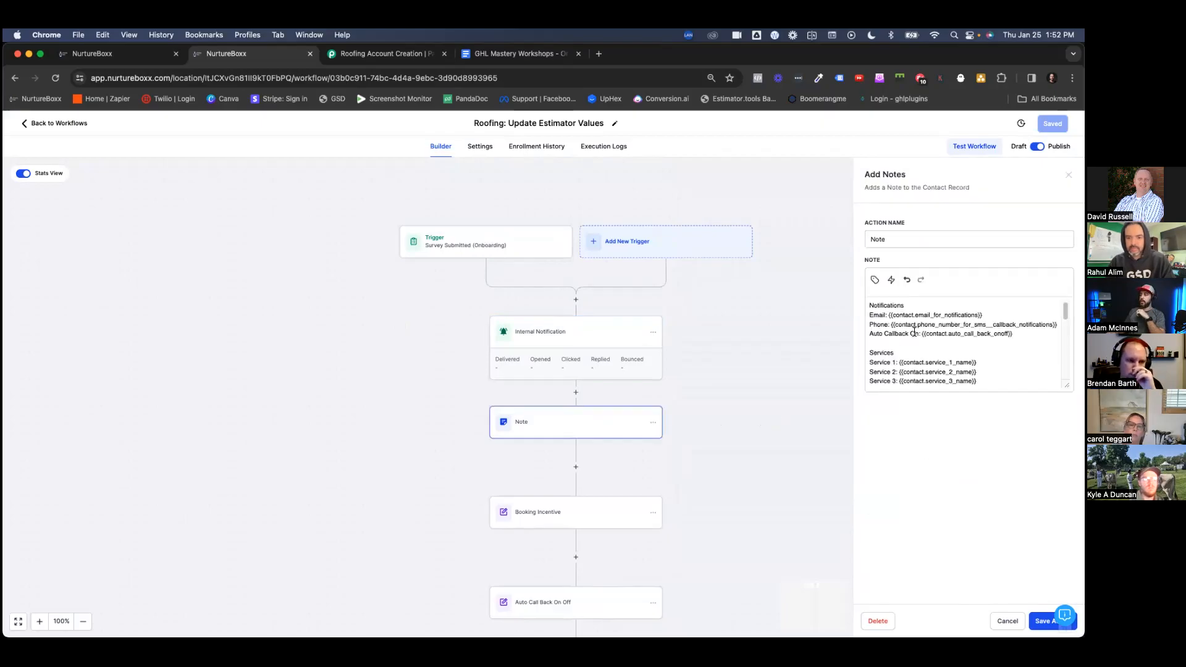
key(super+a)
key(Right)
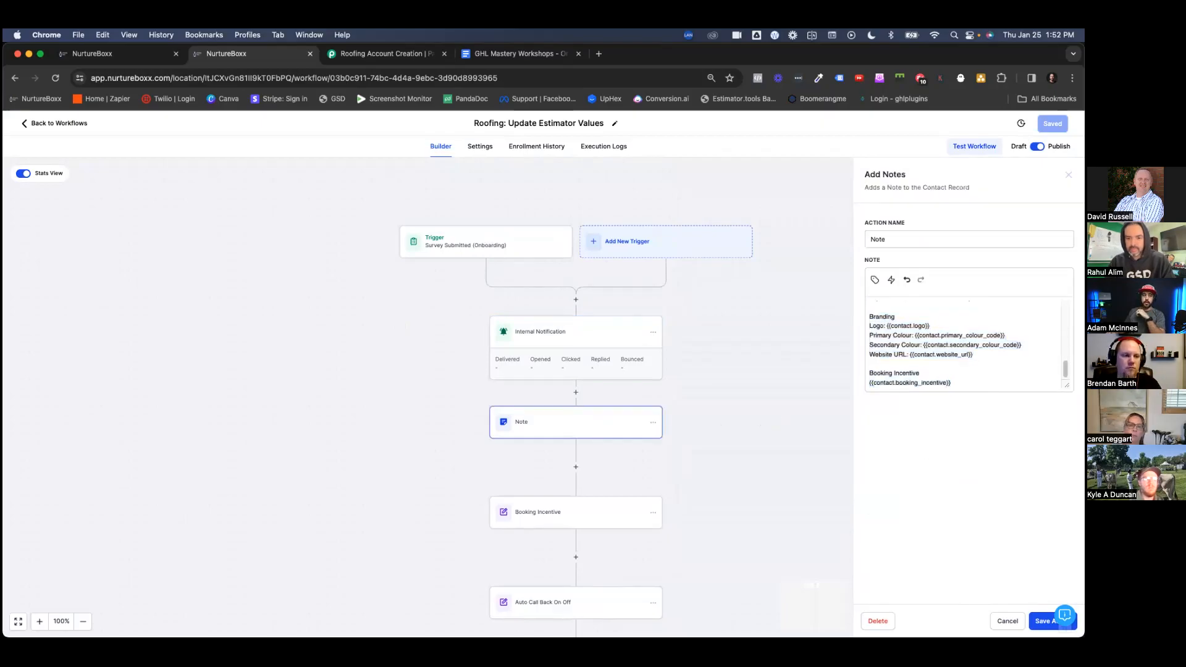
Examine the Booking Incentive action's custom value and its new value {{ contact.booking_incentive }} in the workflow.
scroll(764, 407, down, 2)
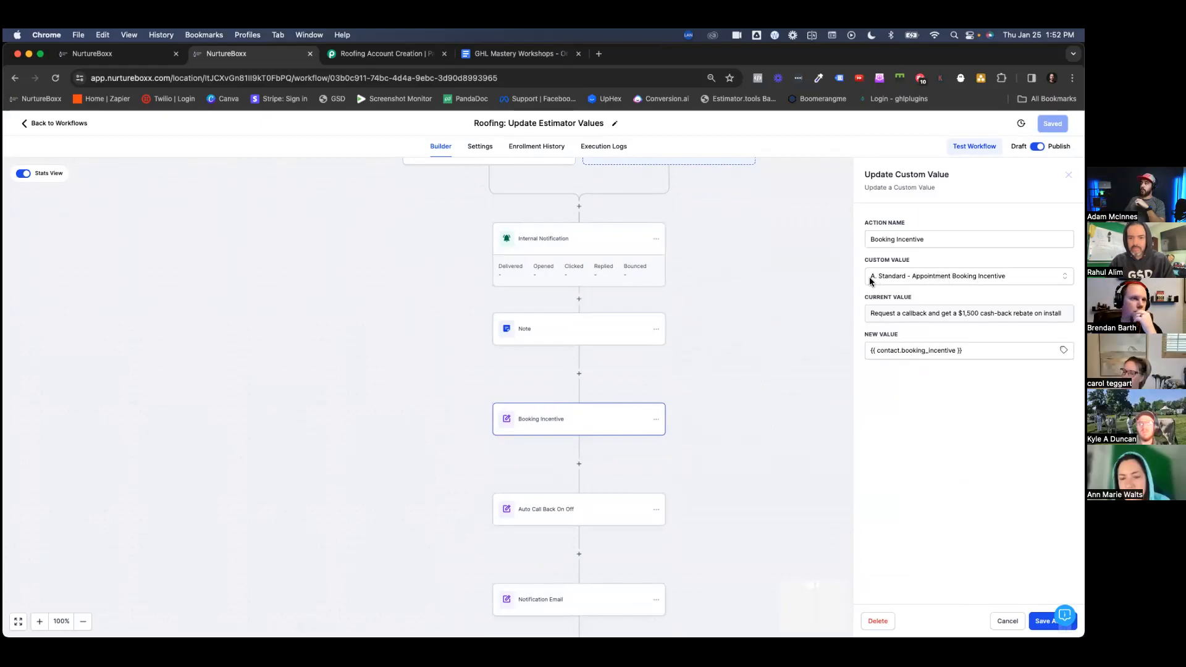
drag(963, 350, 855, 372)
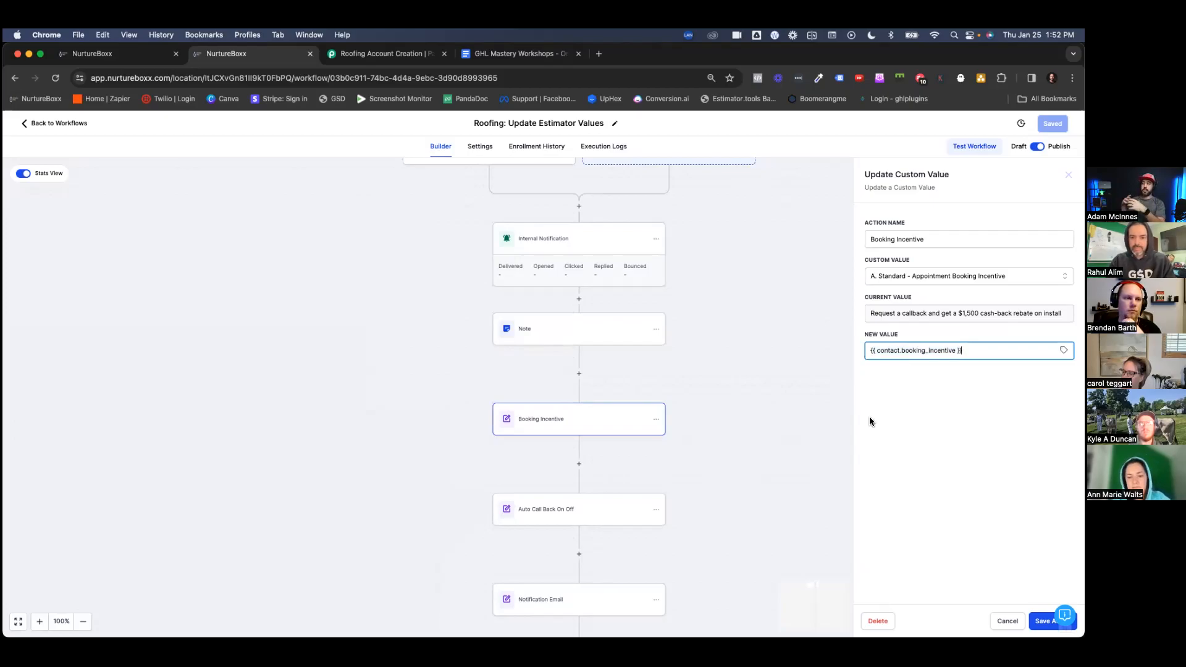
click(852, 418)
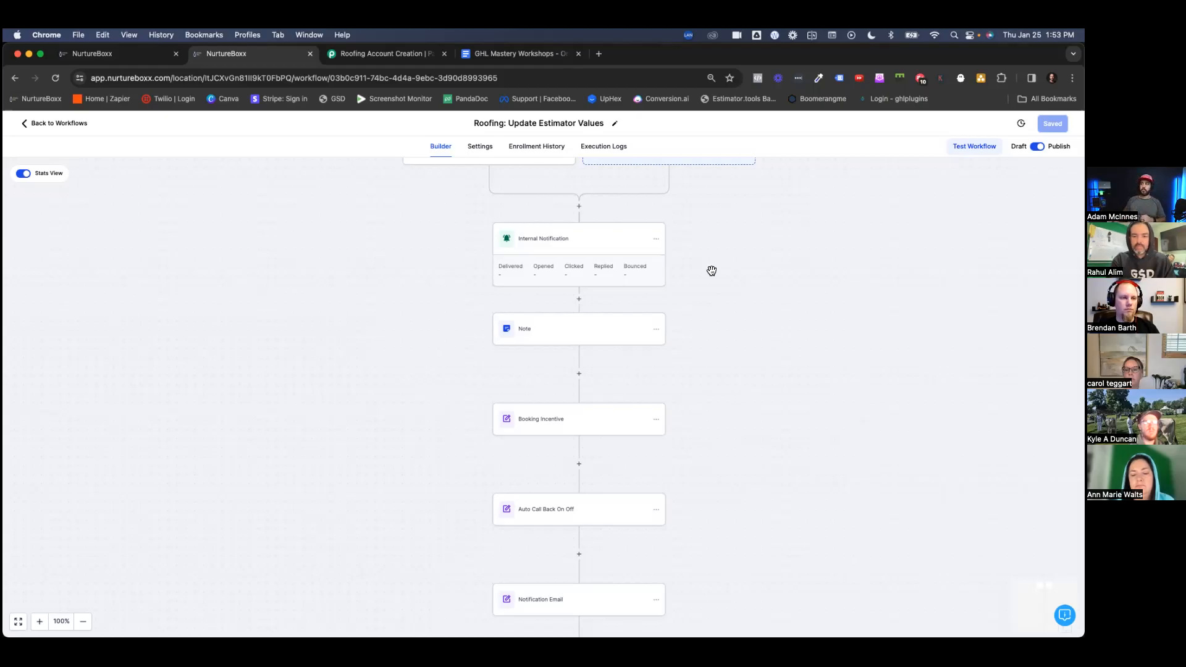
Switch to the Onboarding Made Easy document in Google Docs and review the Agency Setup Checklist through domain, mailing domain and A2P setup.
click(524, 54)
scroll(485, 411, down, 15)
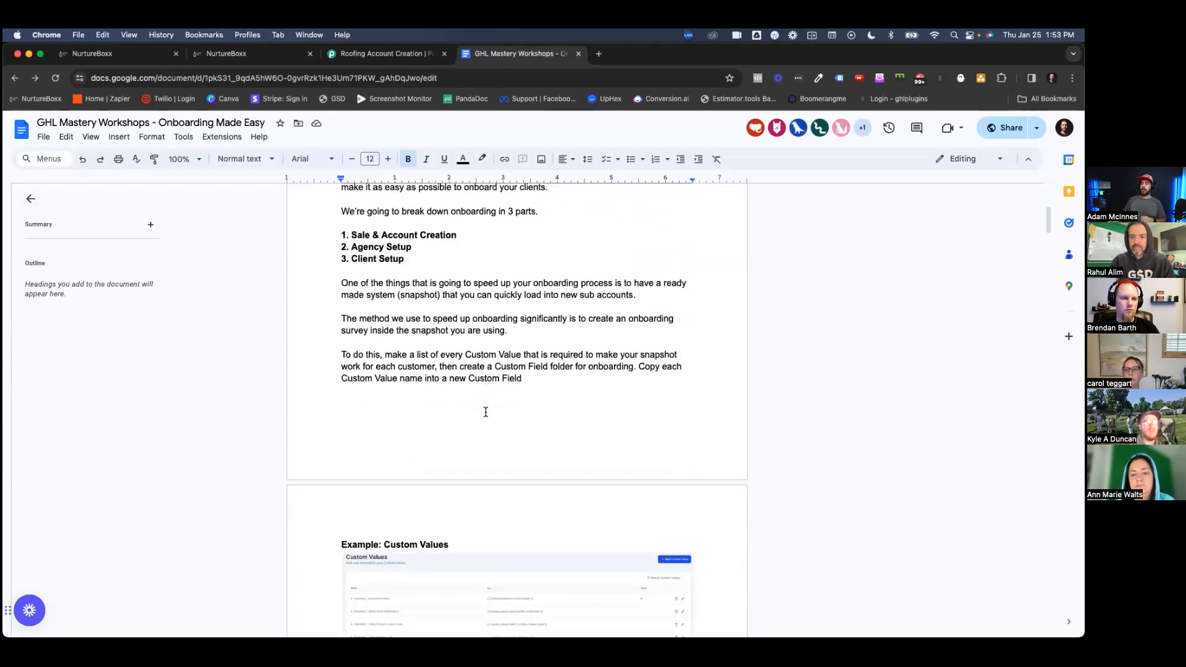
scroll(485, 412, down, 20)
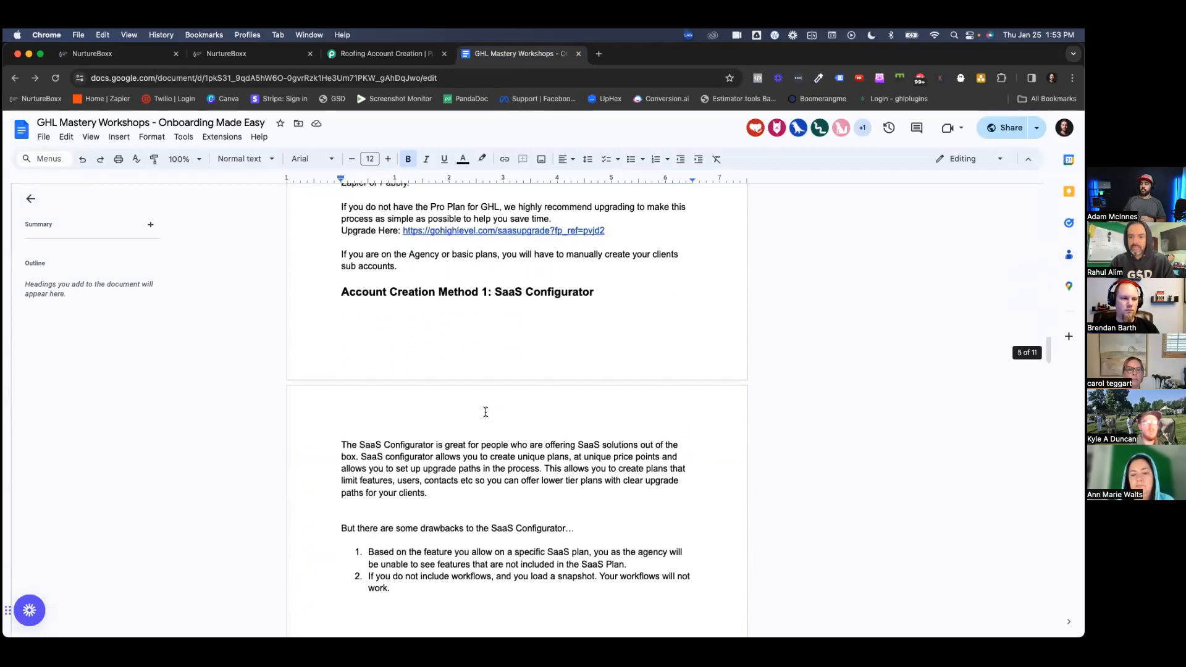
scroll(486, 412, down, 20)
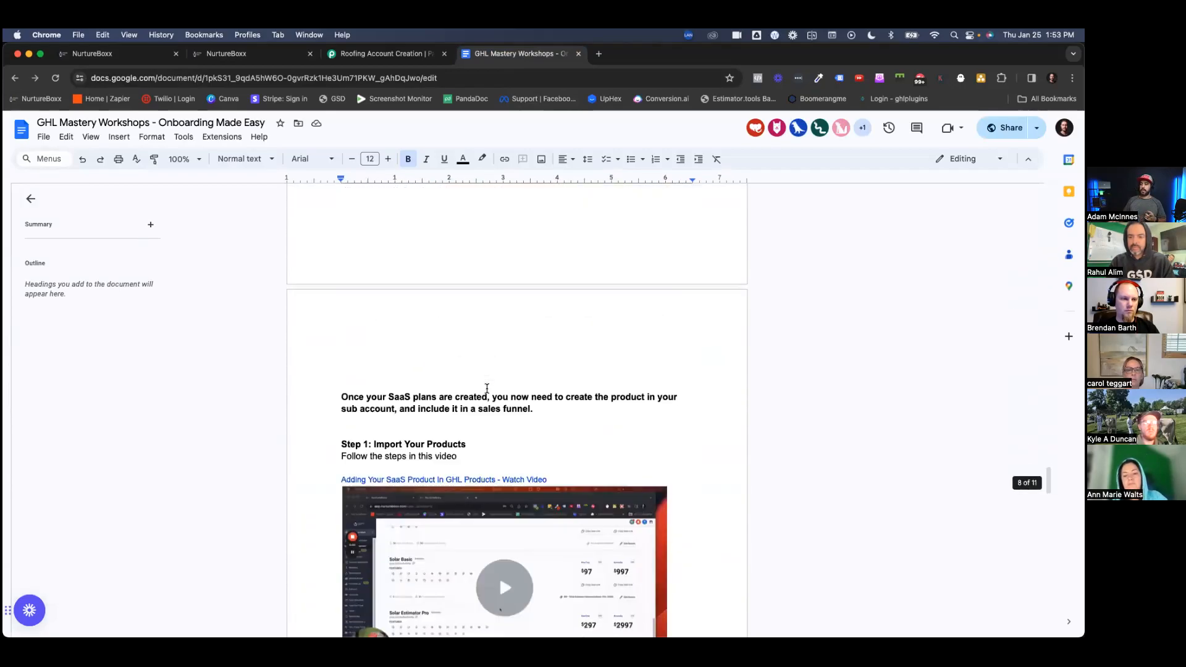
scroll(487, 388, down, 15)
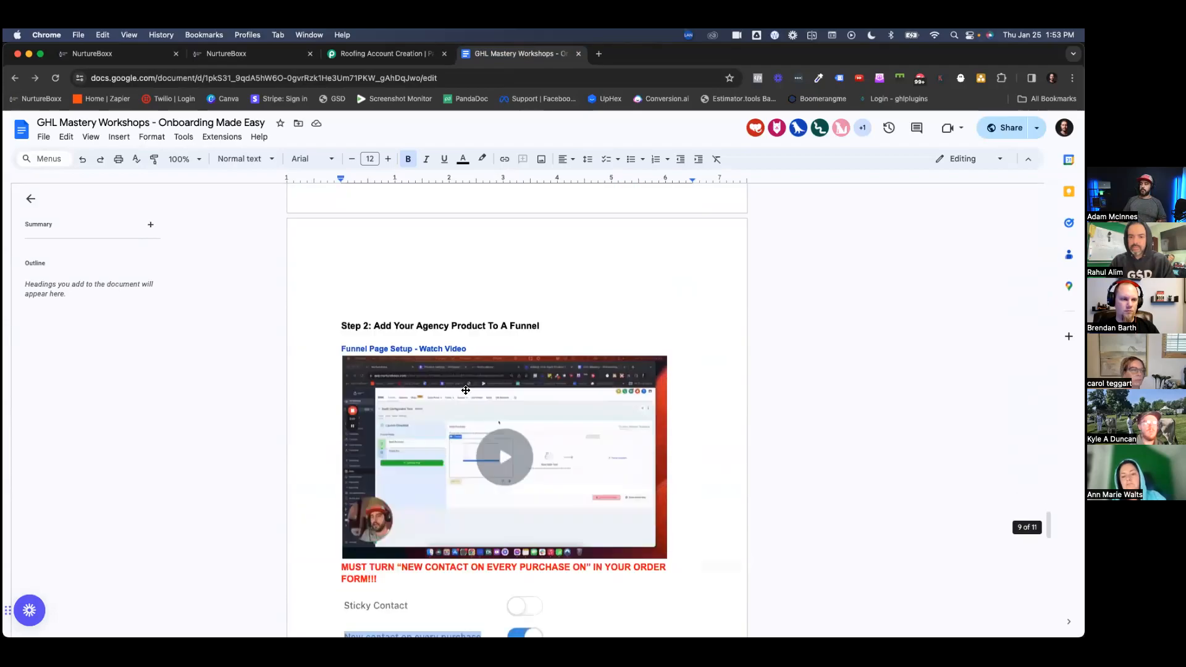
scroll(464, 389, down, 10)
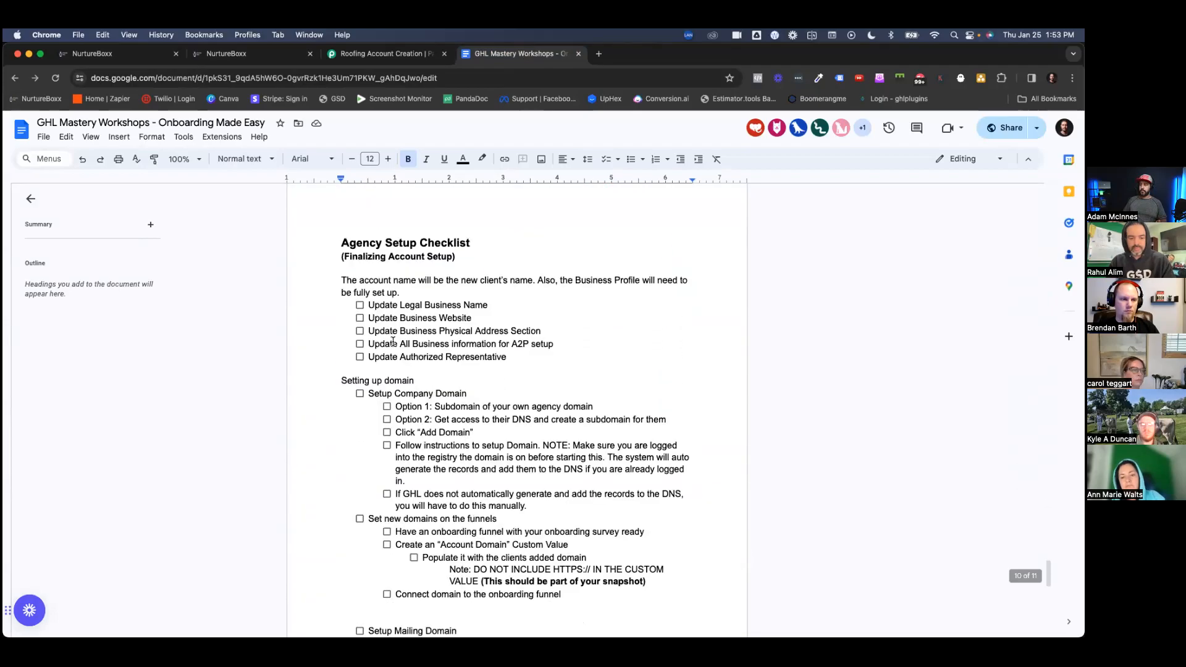
scroll(427, 354, down, 10)
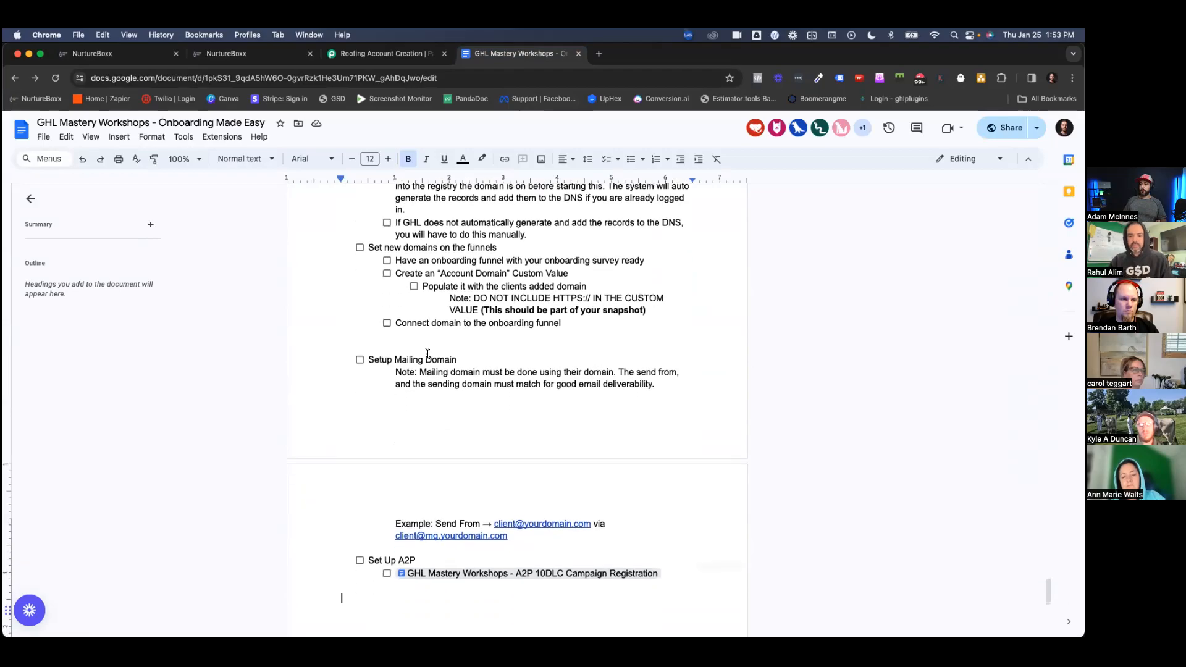
scroll(427, 354, up, 5)
scroll(427, 354, down, 1)
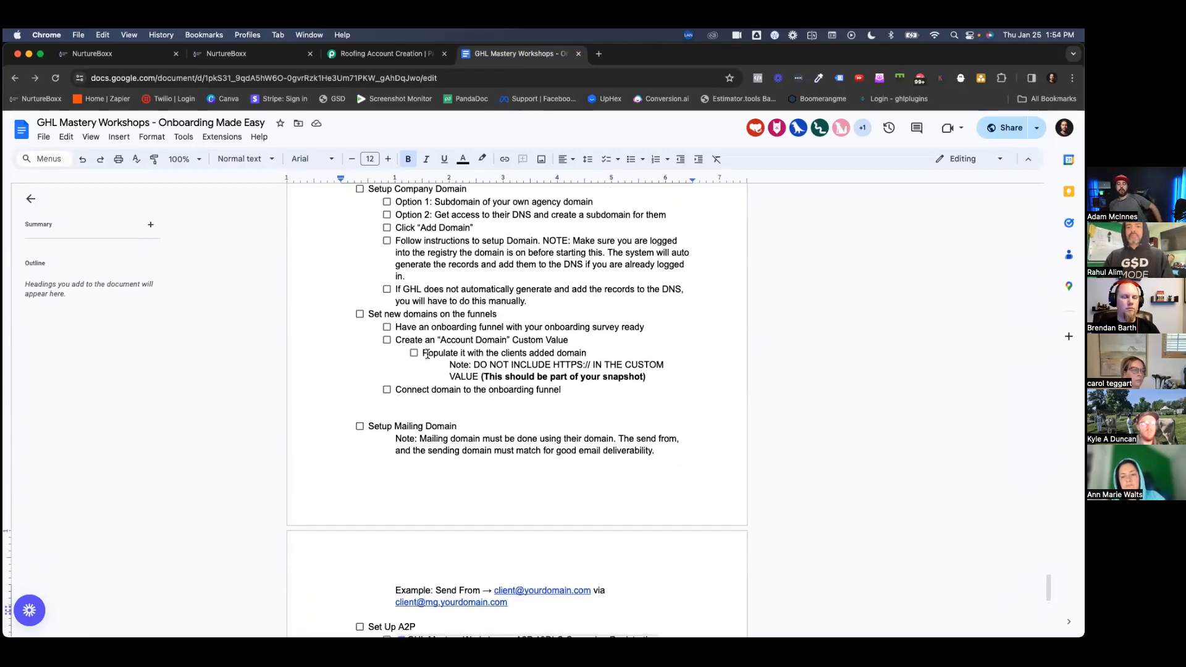
scroll(427, 354, up, 3)
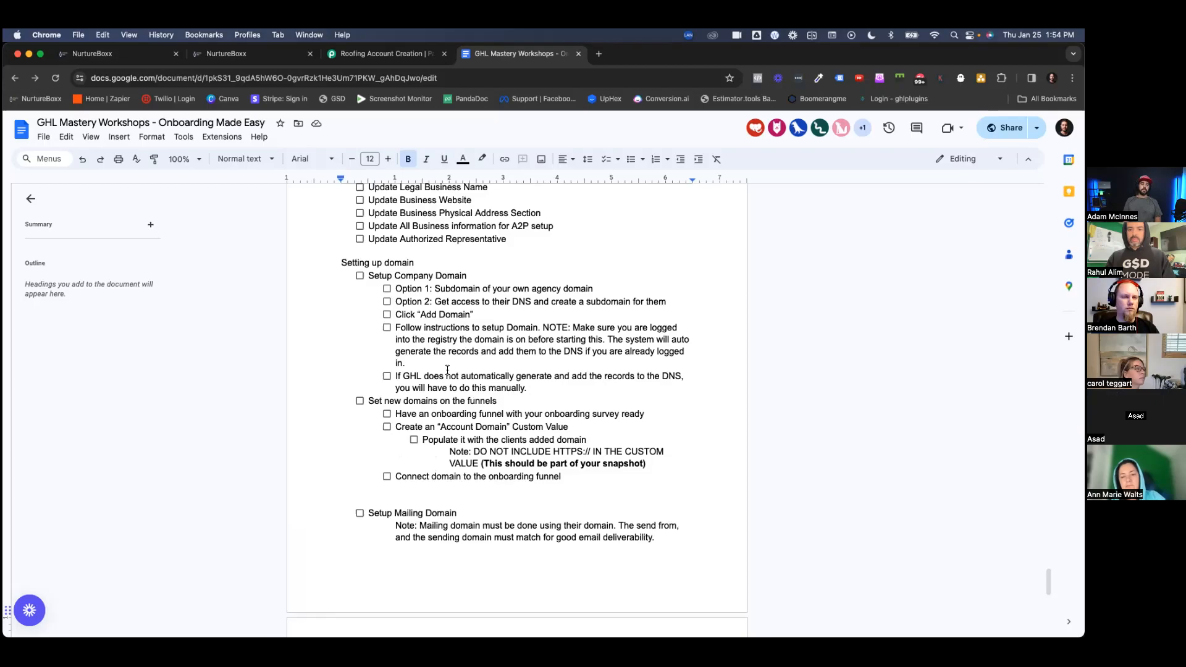
scroll(517, 611, down, 5)
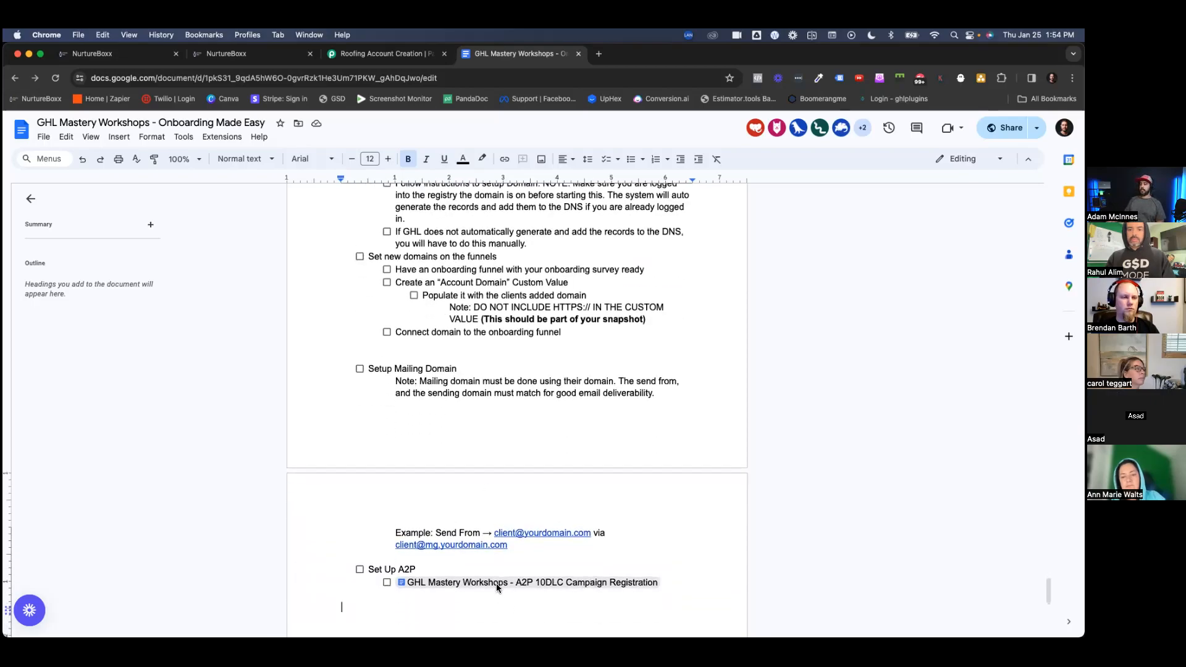